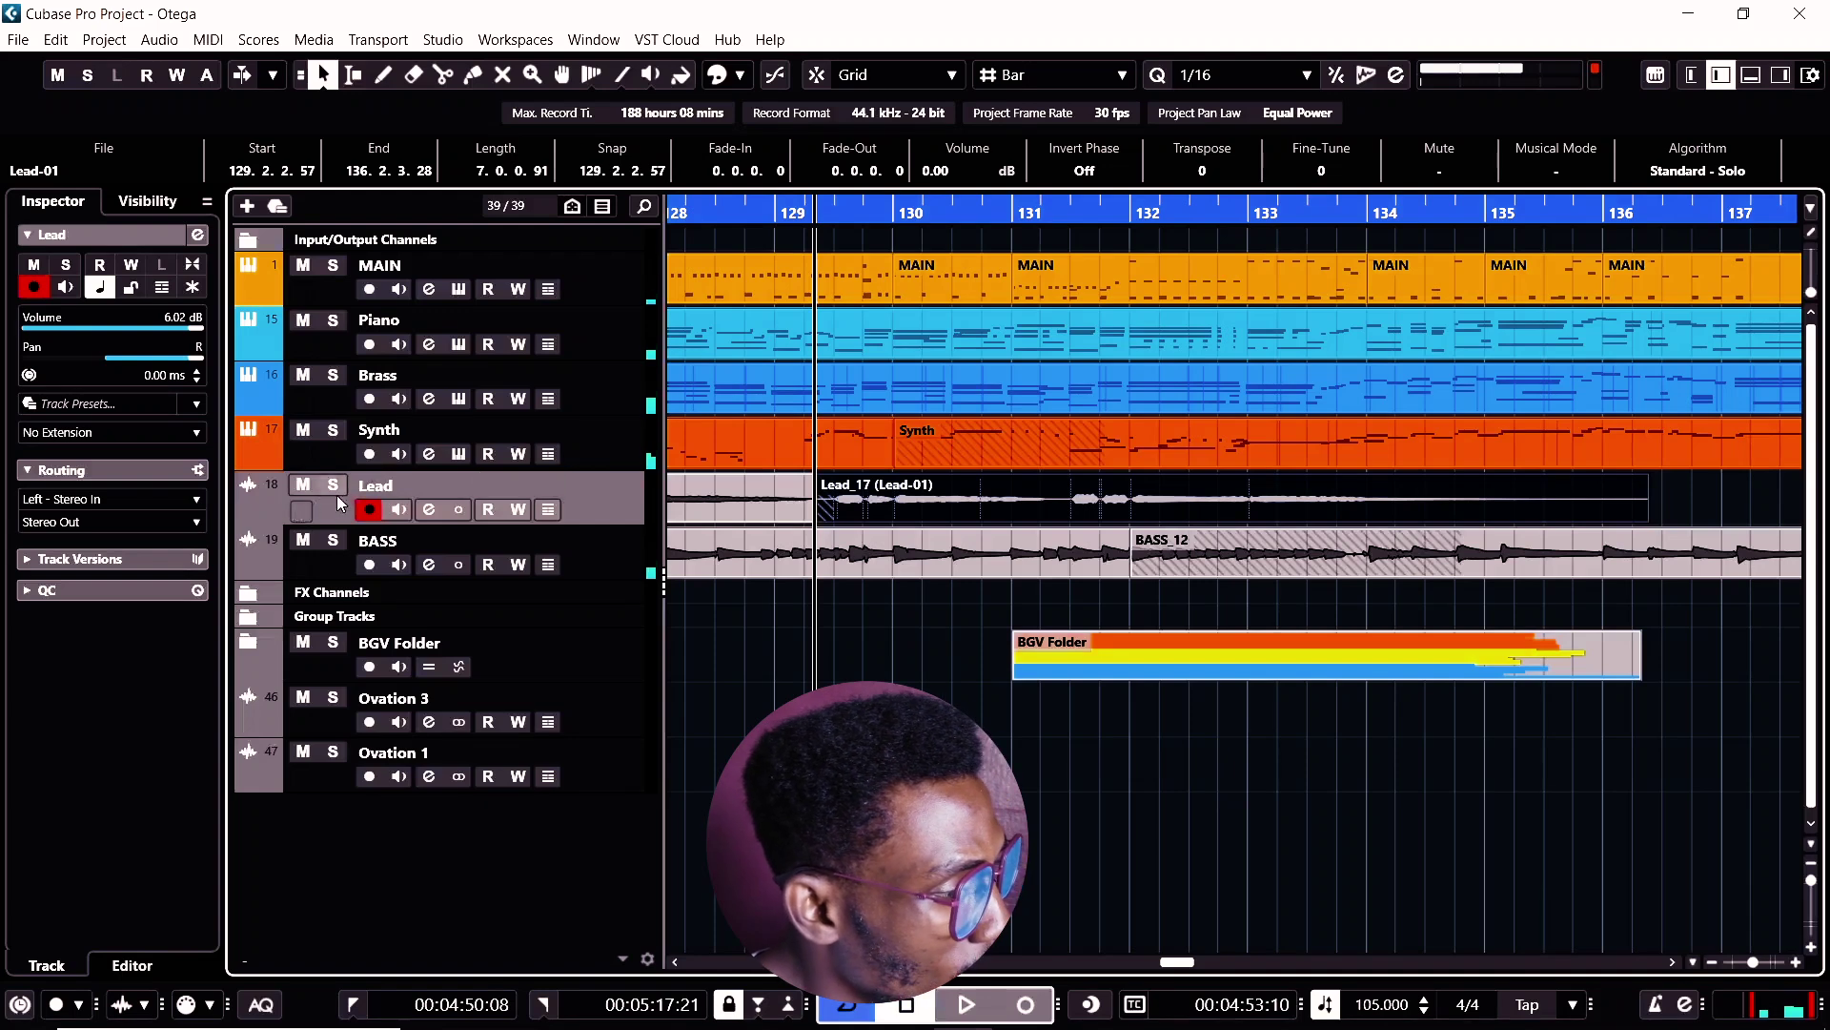
# Solo the Lead track, audition it, and open the Lead_17 event in the Sample Editor
pyautogui.click(334, 486)
pyautogui.press('space')
pyautogui.press('Return')
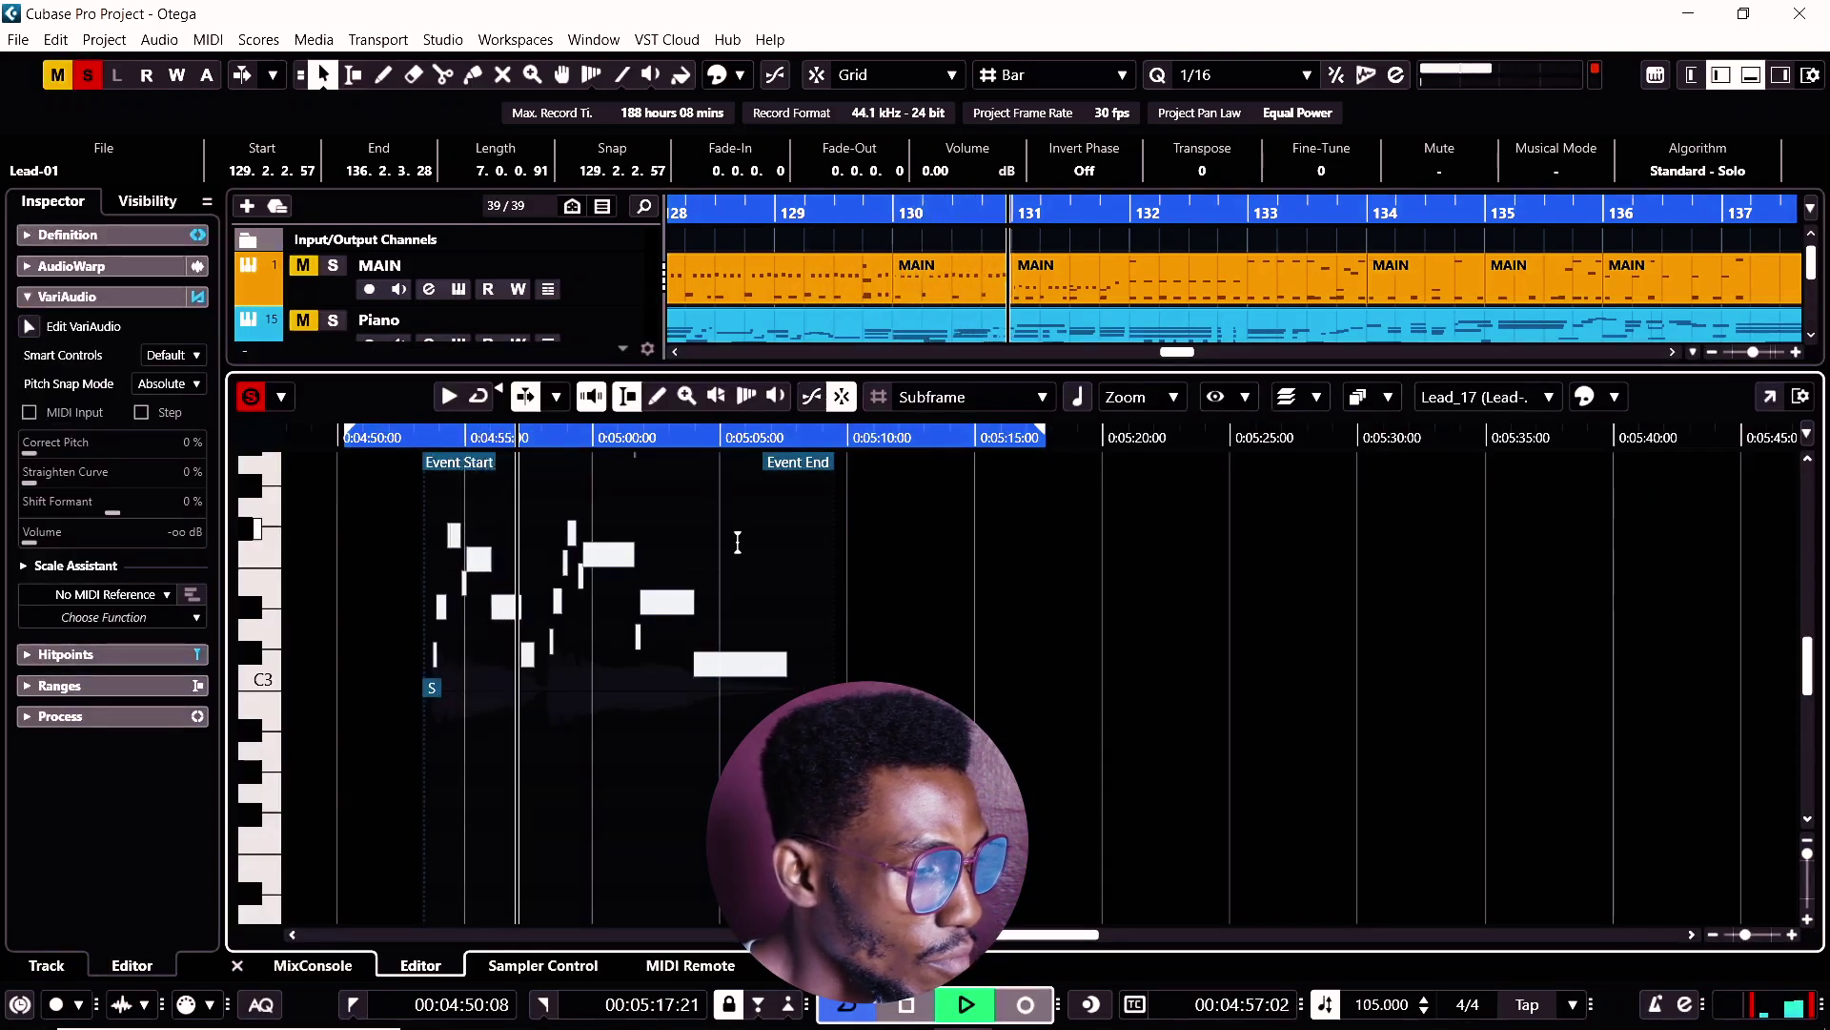
pyautogui.press('space')
pyautogui.press('Return')
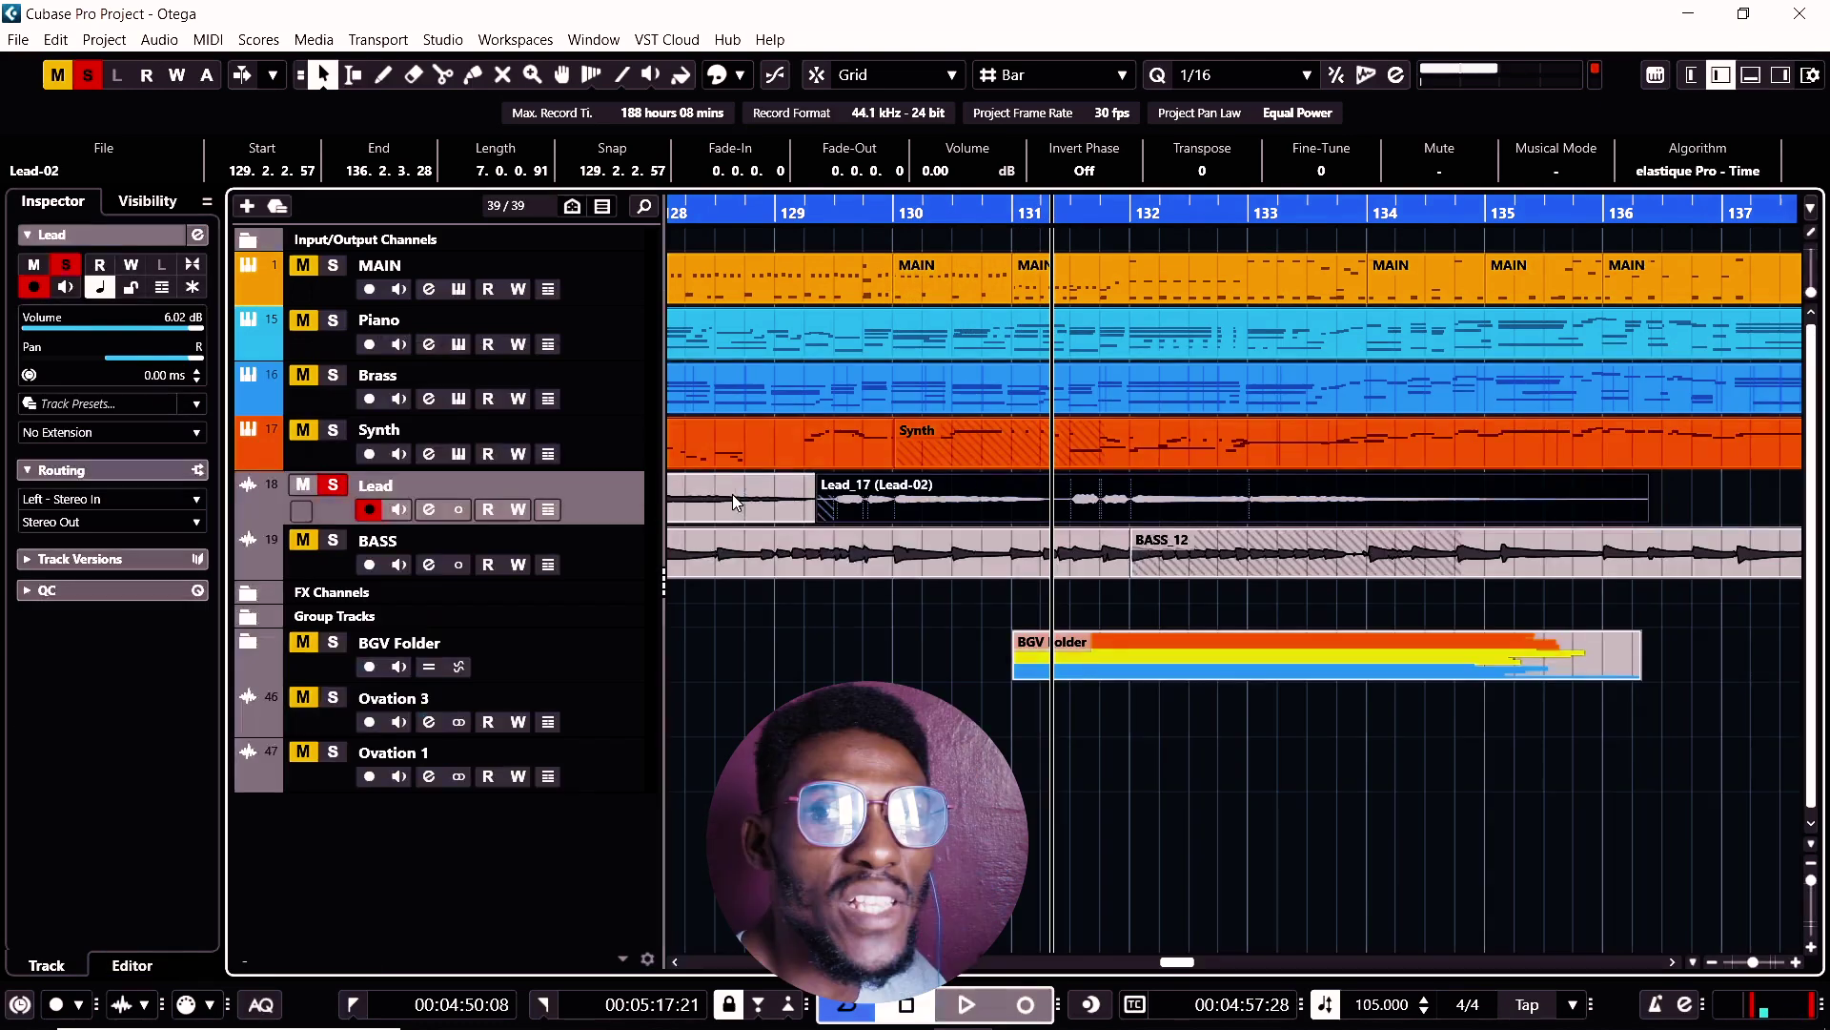
pyautogui.doubleClick(732, 494)
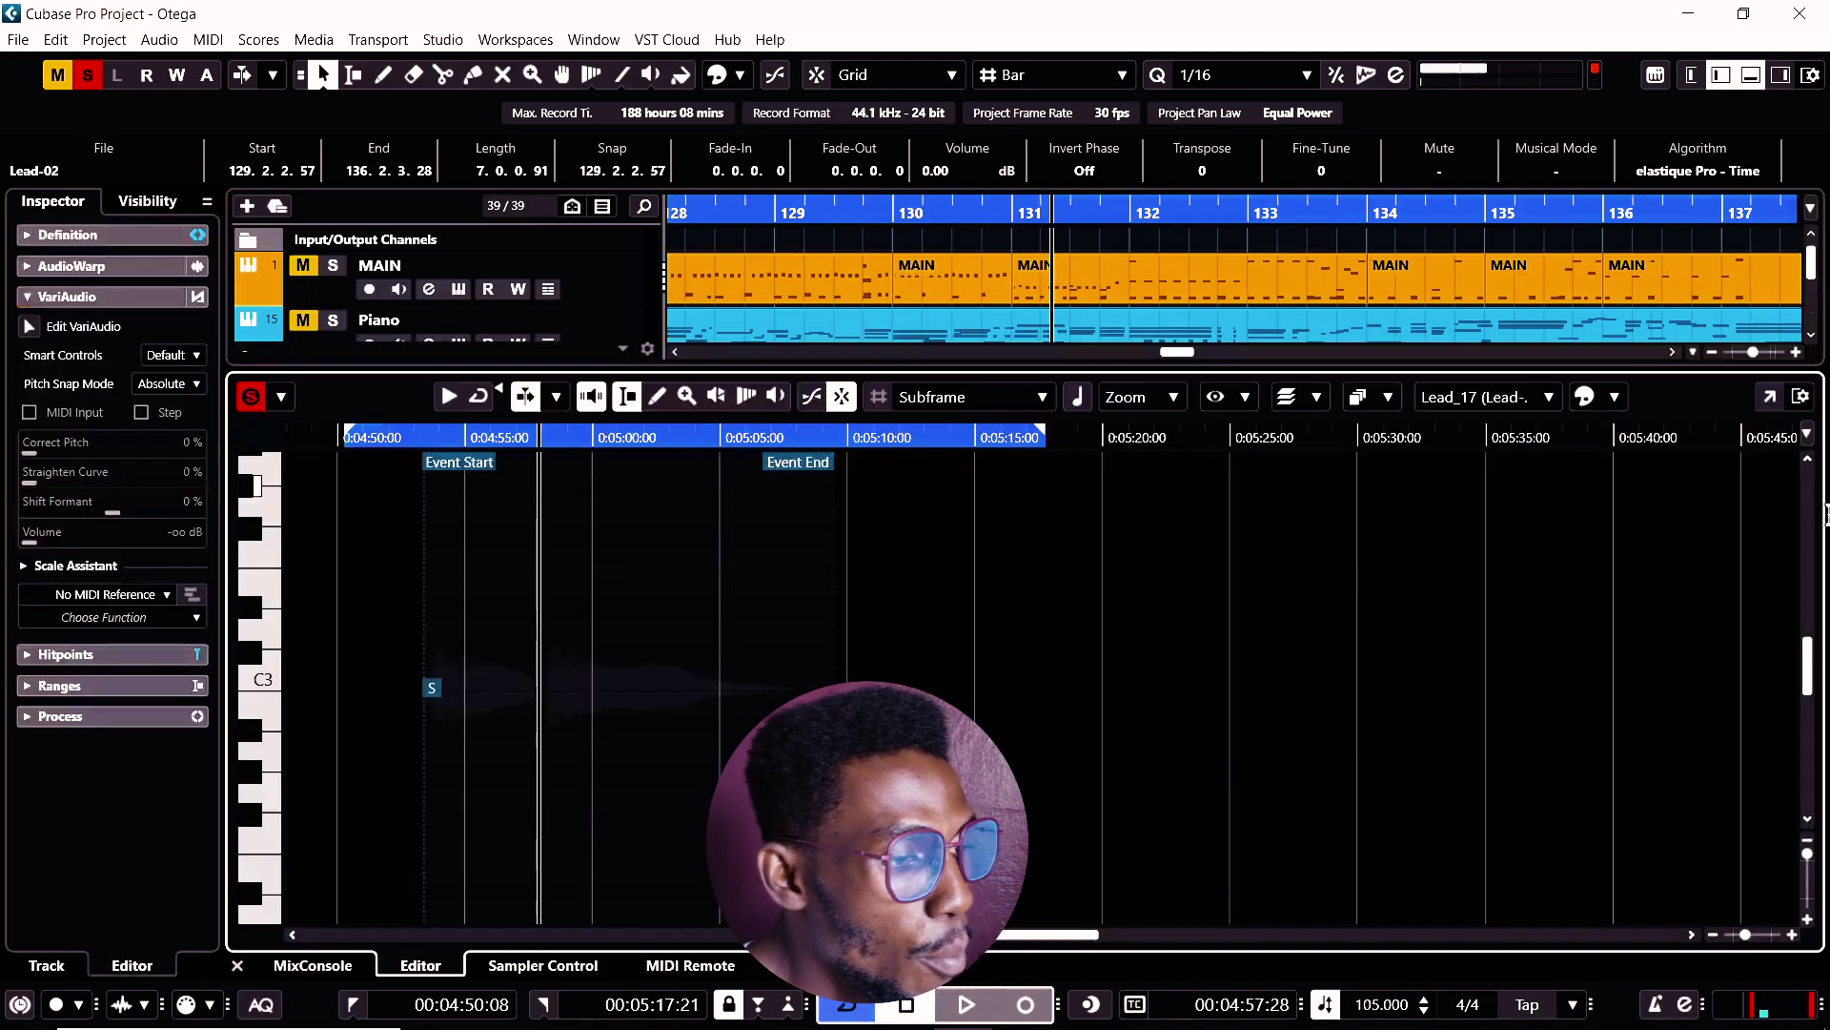
# Move the Sample Editor to its own window, analyse Lead_17 with VariAudio, and zoom into the first phrase
pyautogui.click(1768, 392)
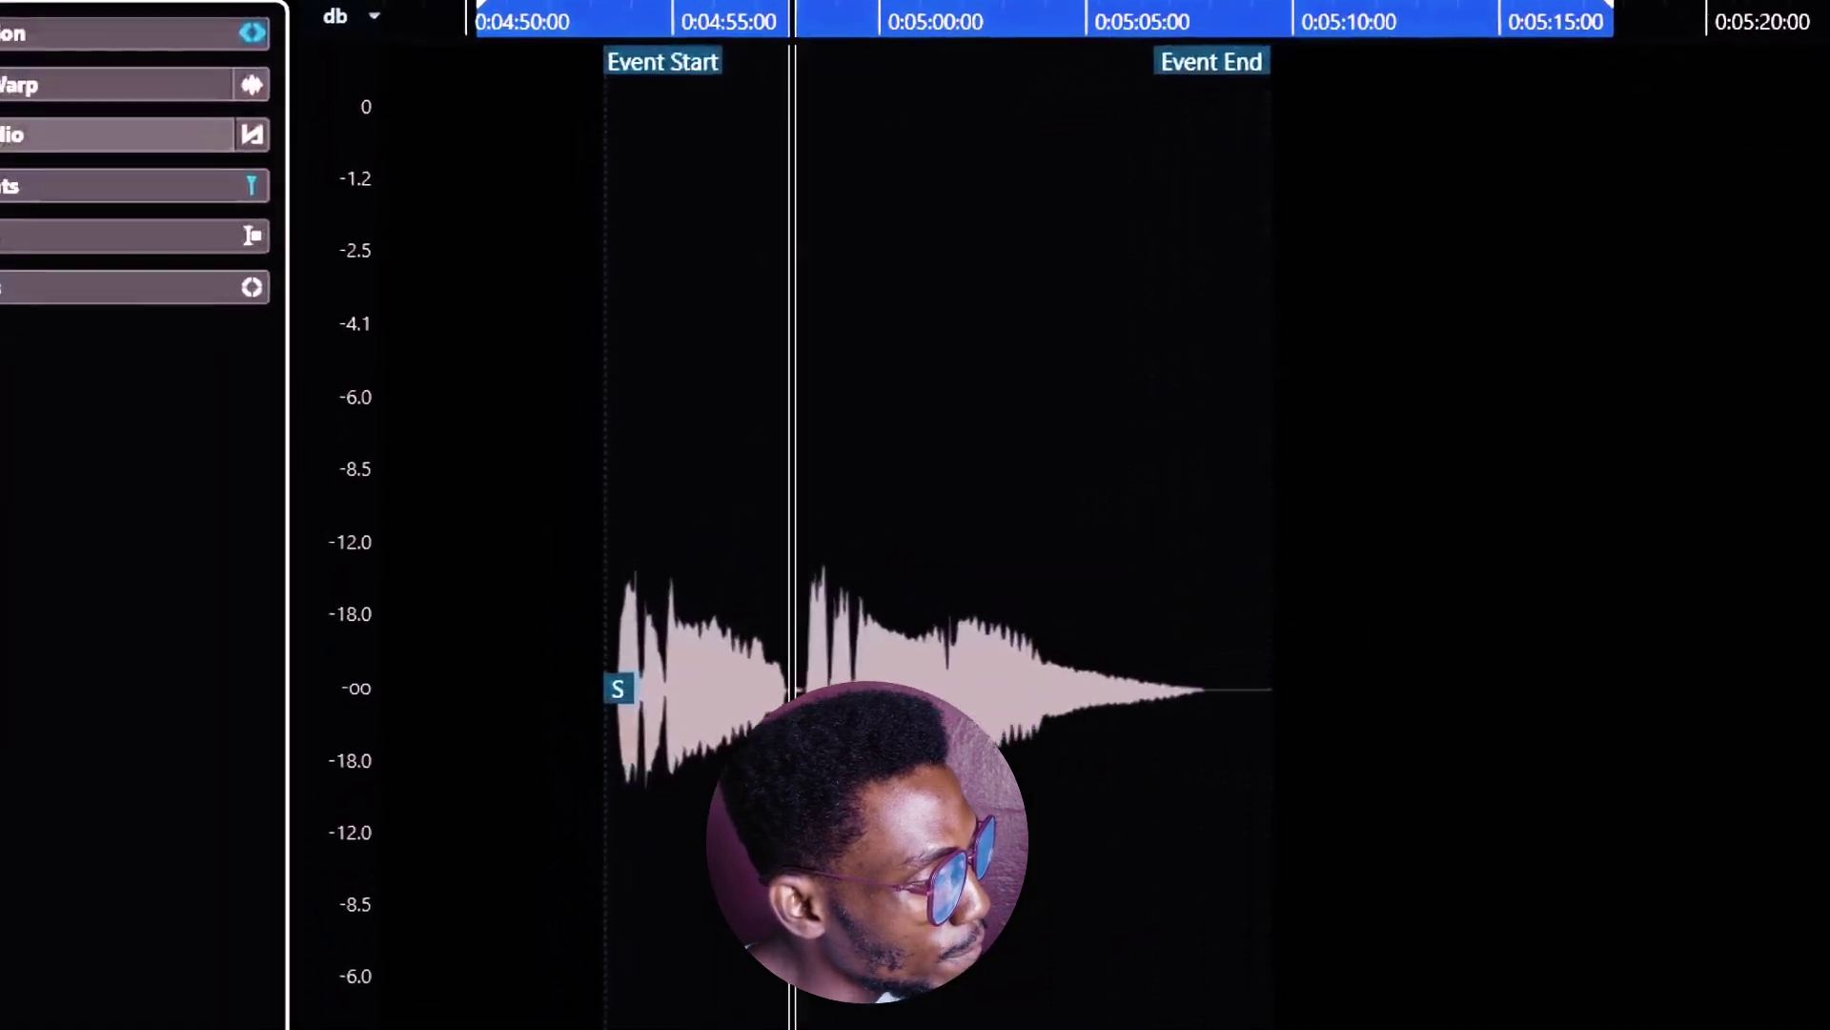
pyautogui.click(38, 133)
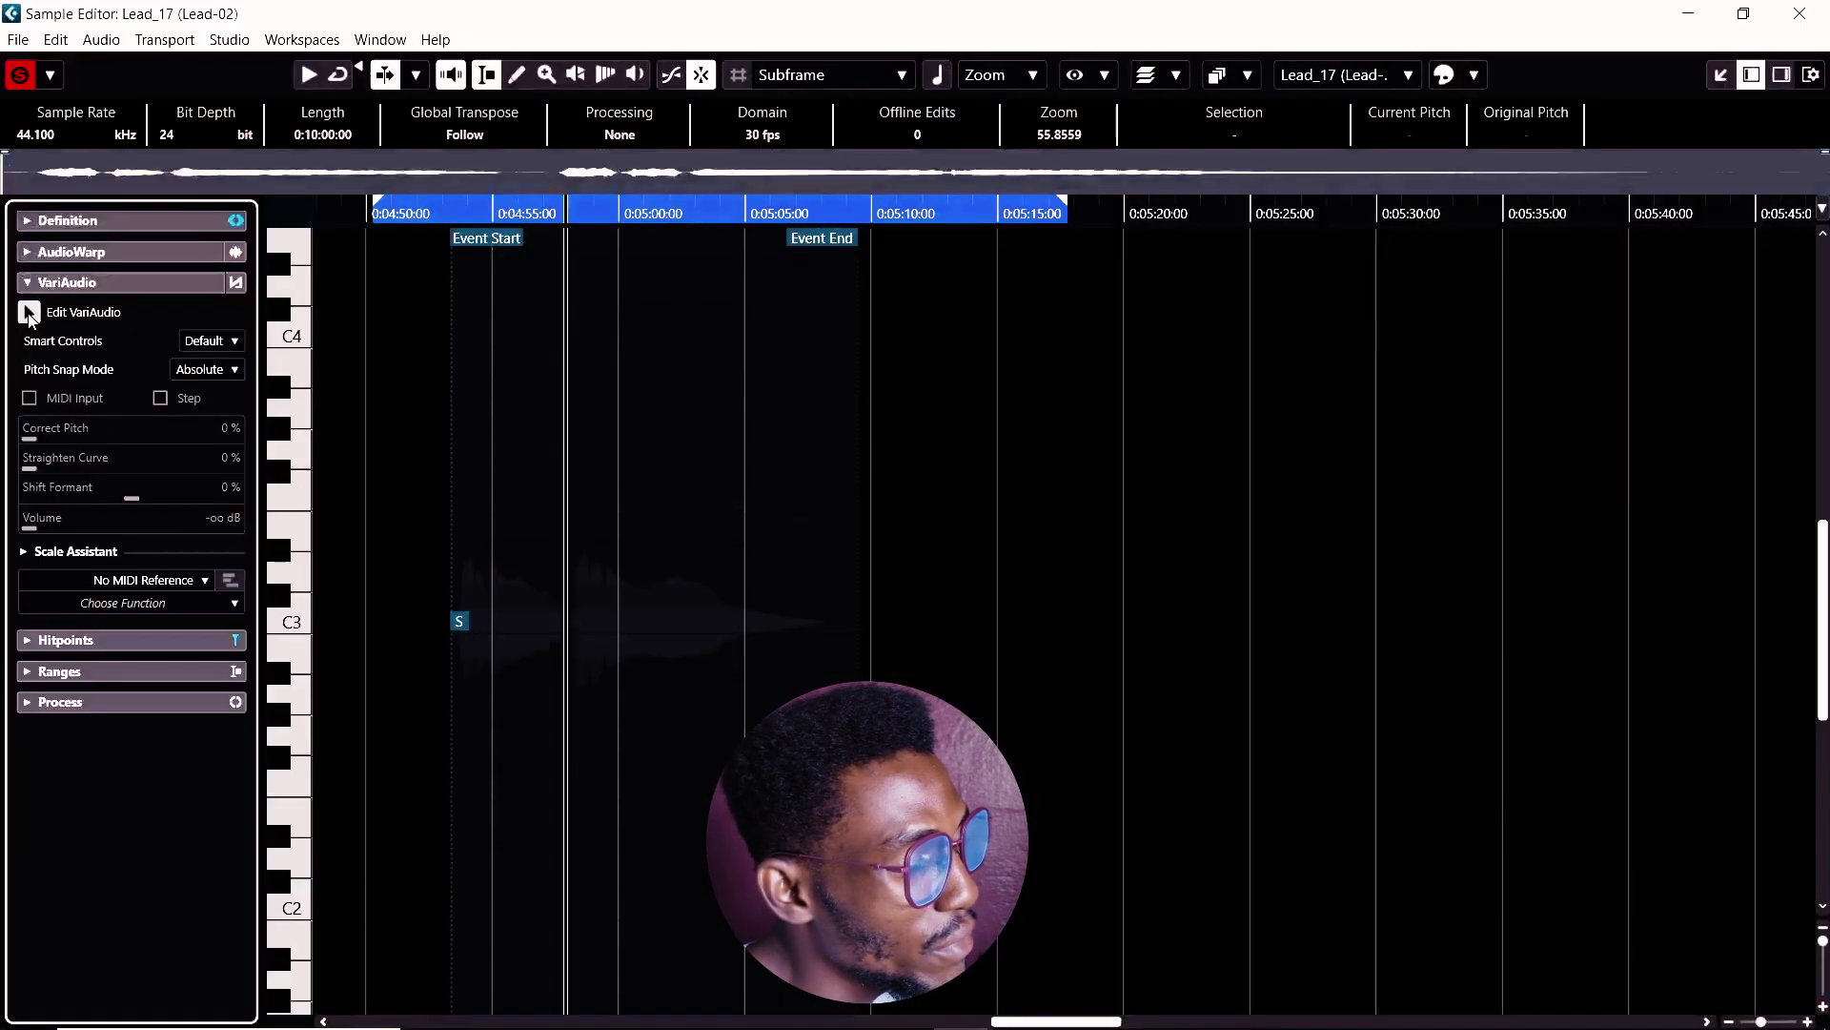
pyautogui.click(35, 181)
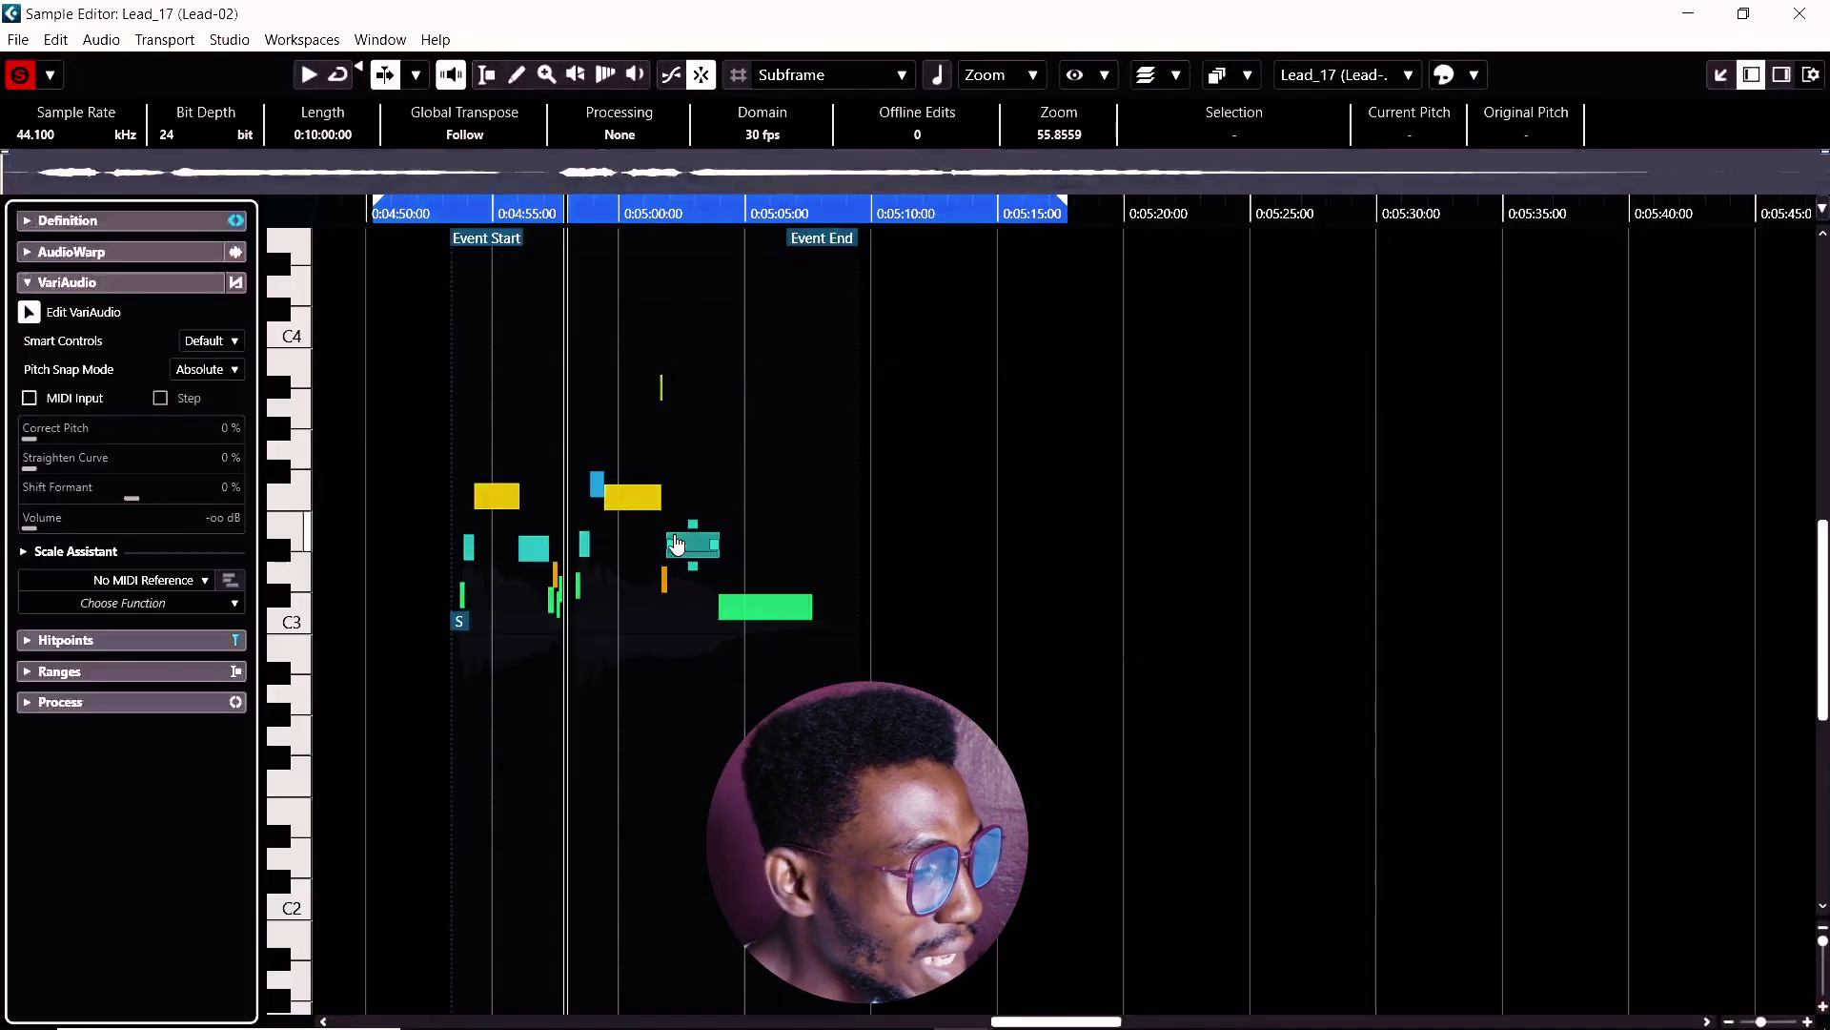
pyautogui.hscroll(-5, 744, 540)
pyautogui.scroll(2, 959, 542)
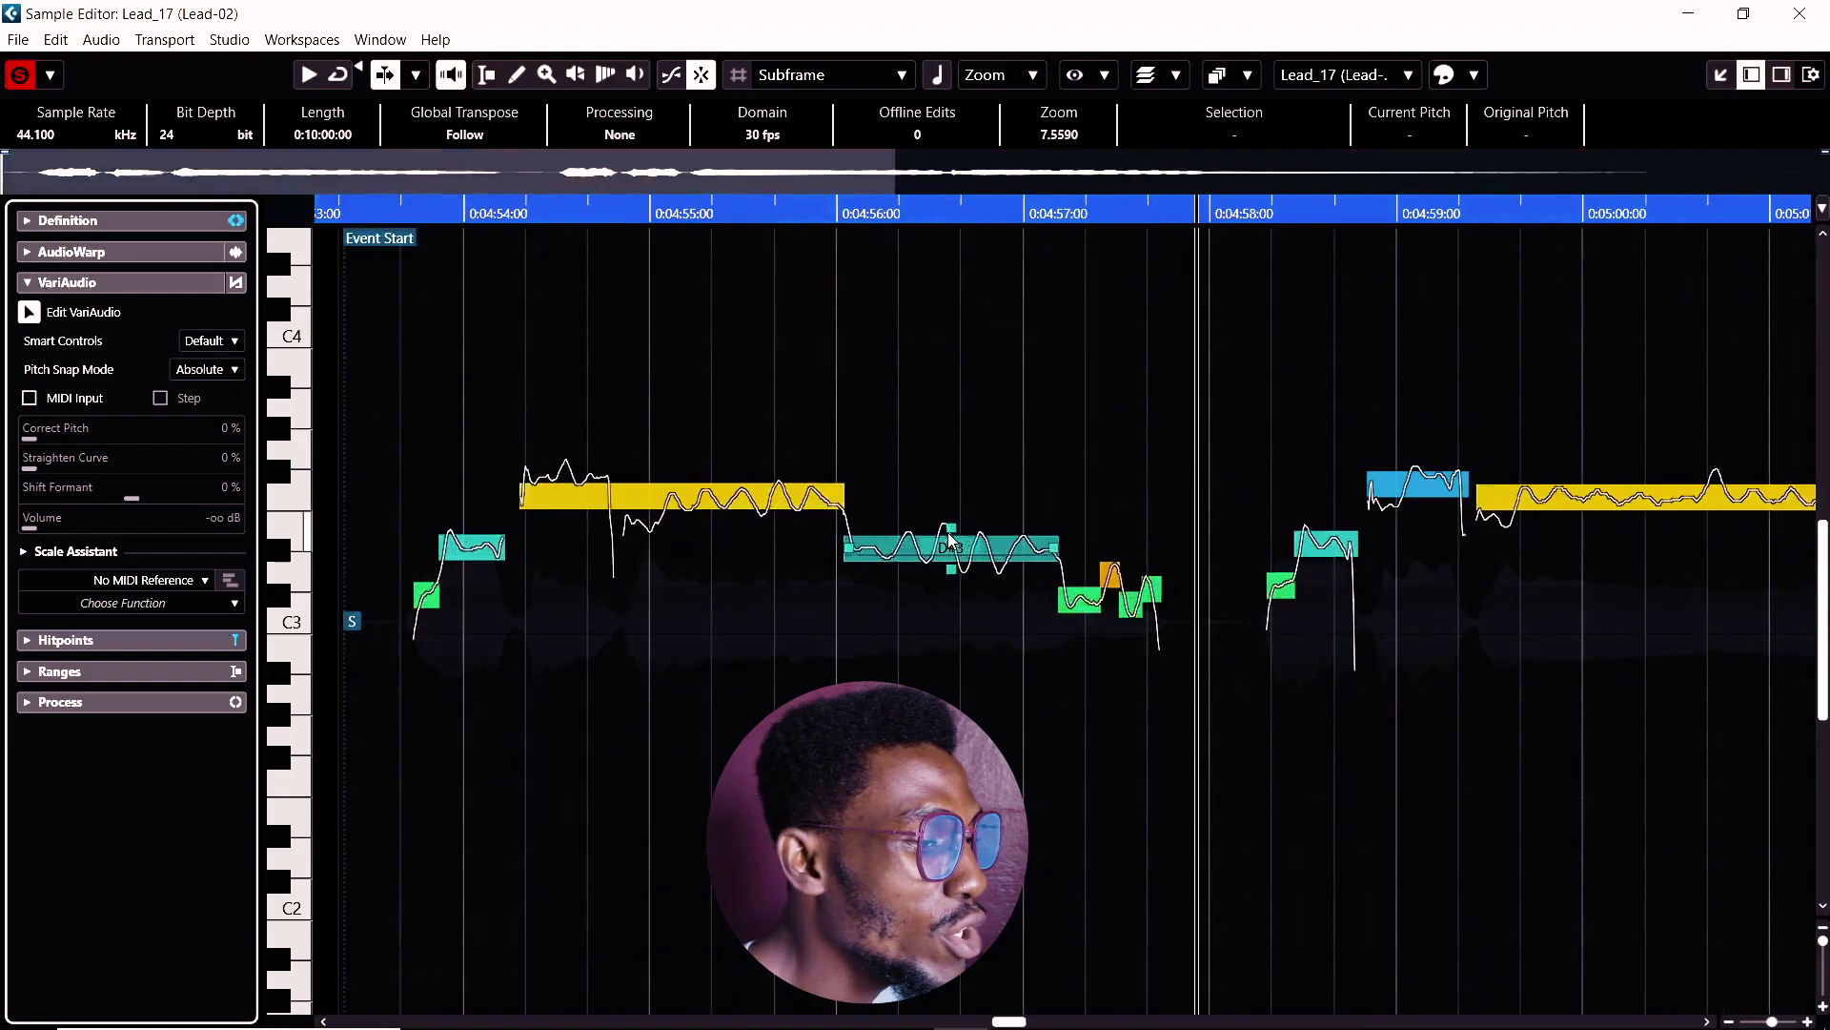
pyautogui.hscroll(-2, 939, 534)
pyautogui.scroll(3, 894, 450)
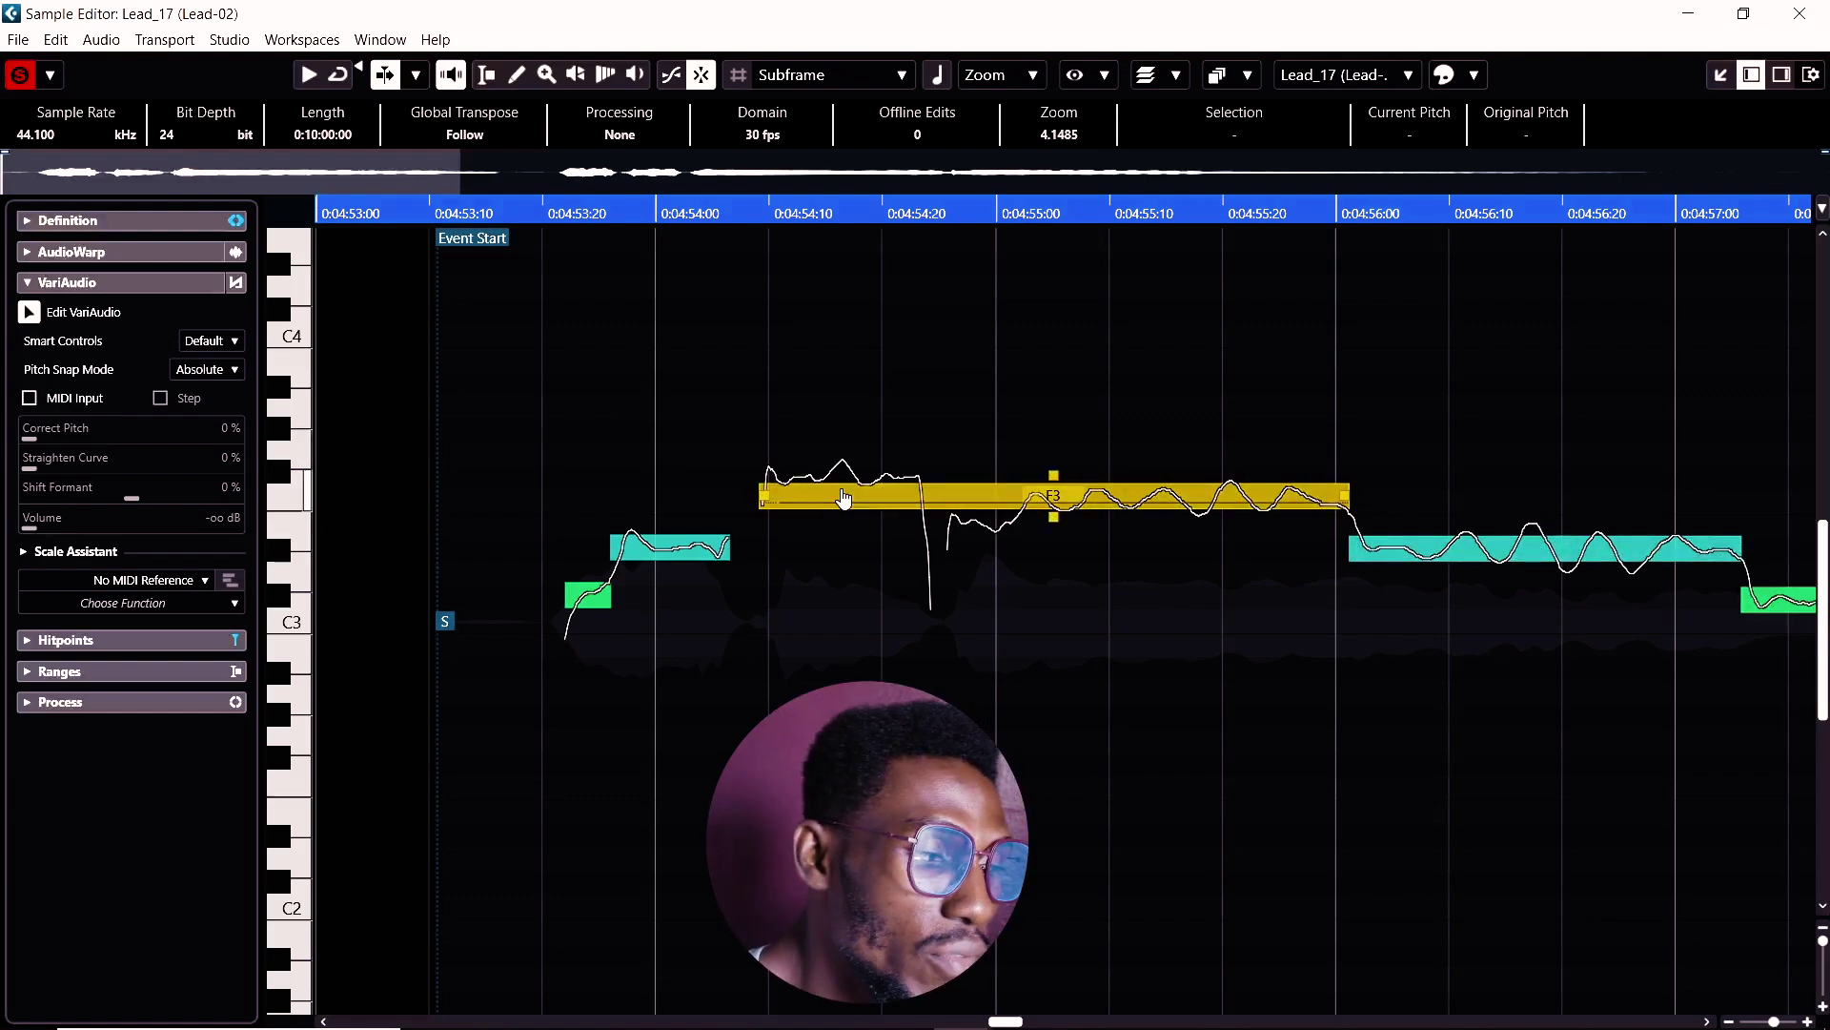
# Play the opening phrase, then snap the D#3 and long F3 segments to exact semitones
pyautogui.press('space')
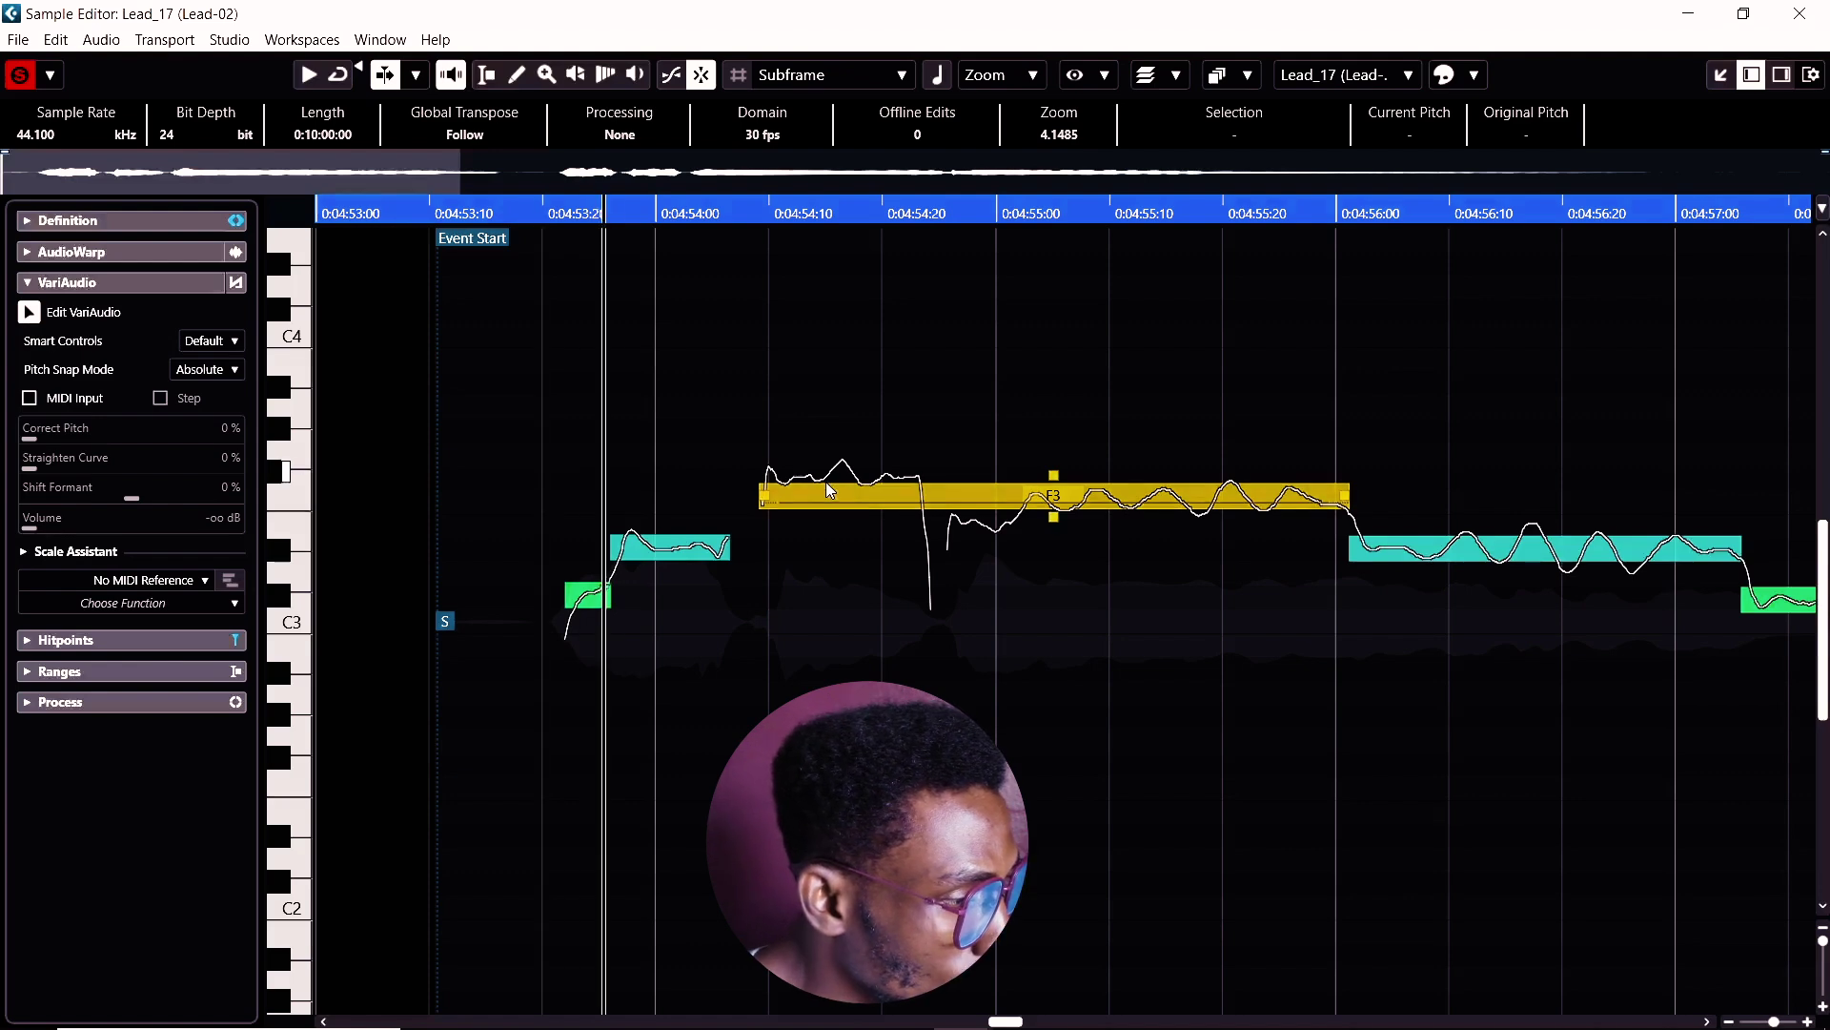
pyautogui.click(968, 520)
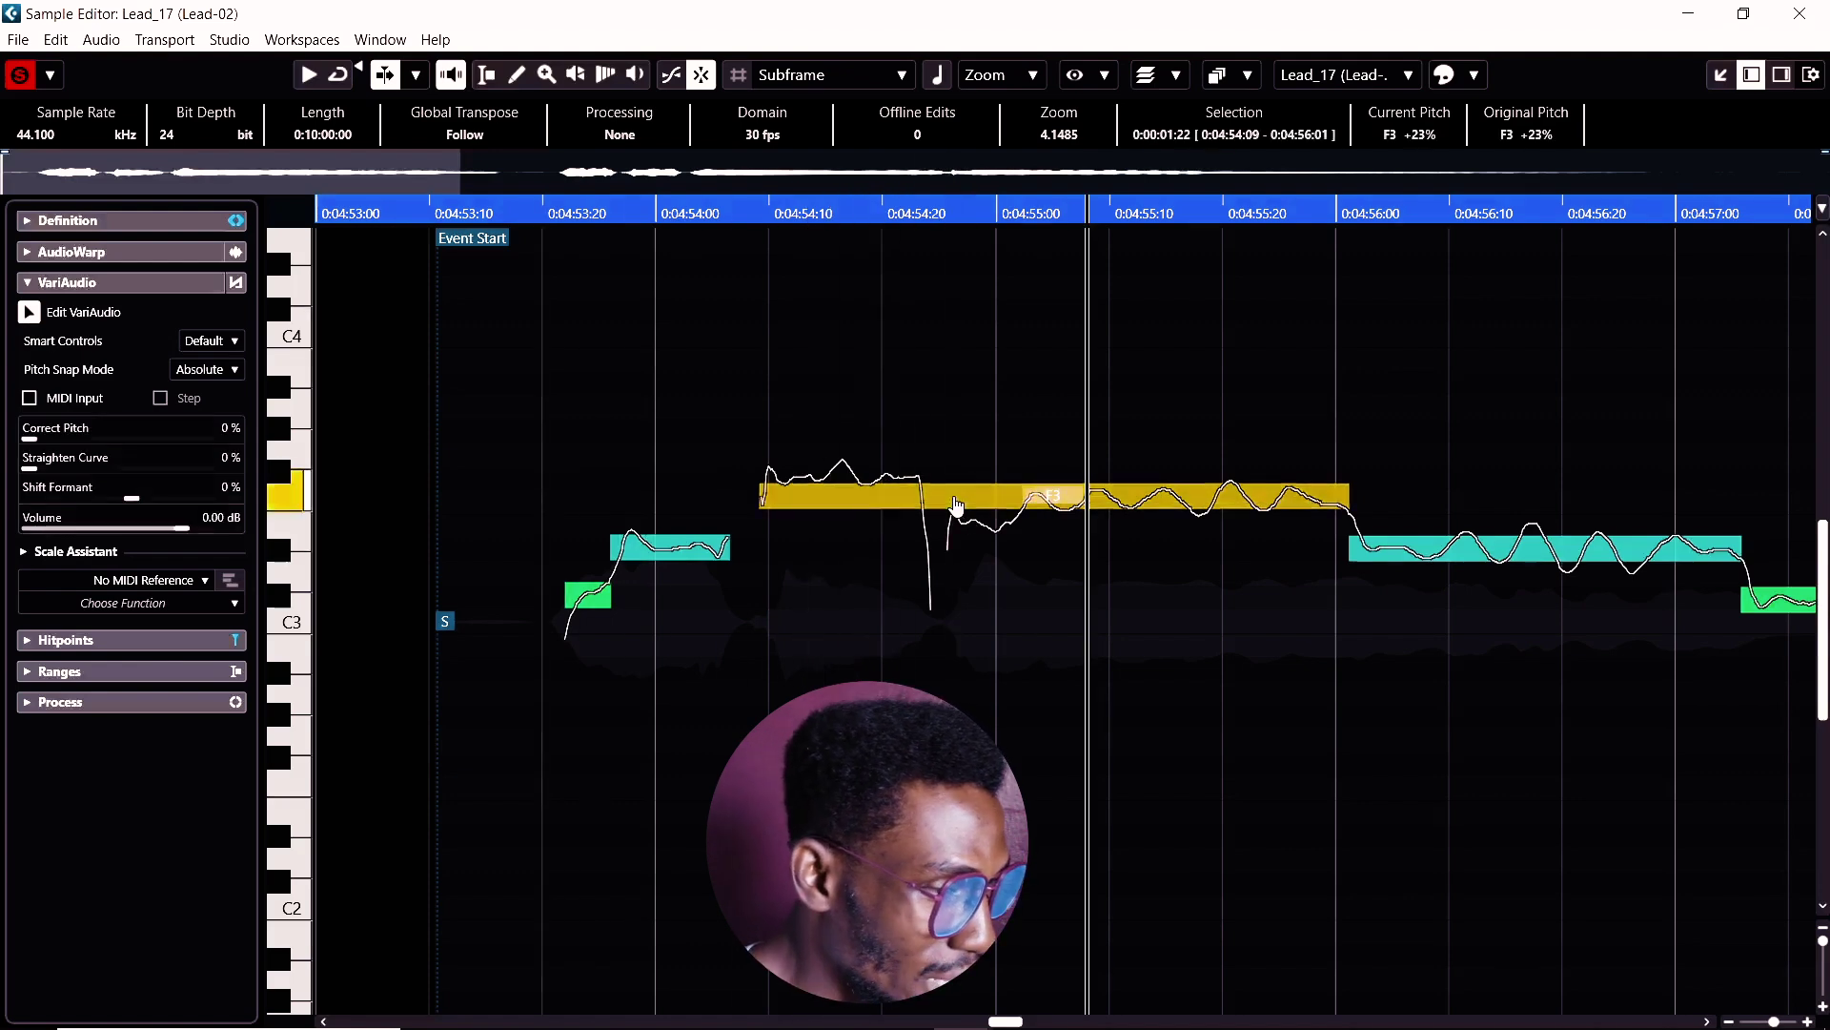
pyautogui.click(658, 545)
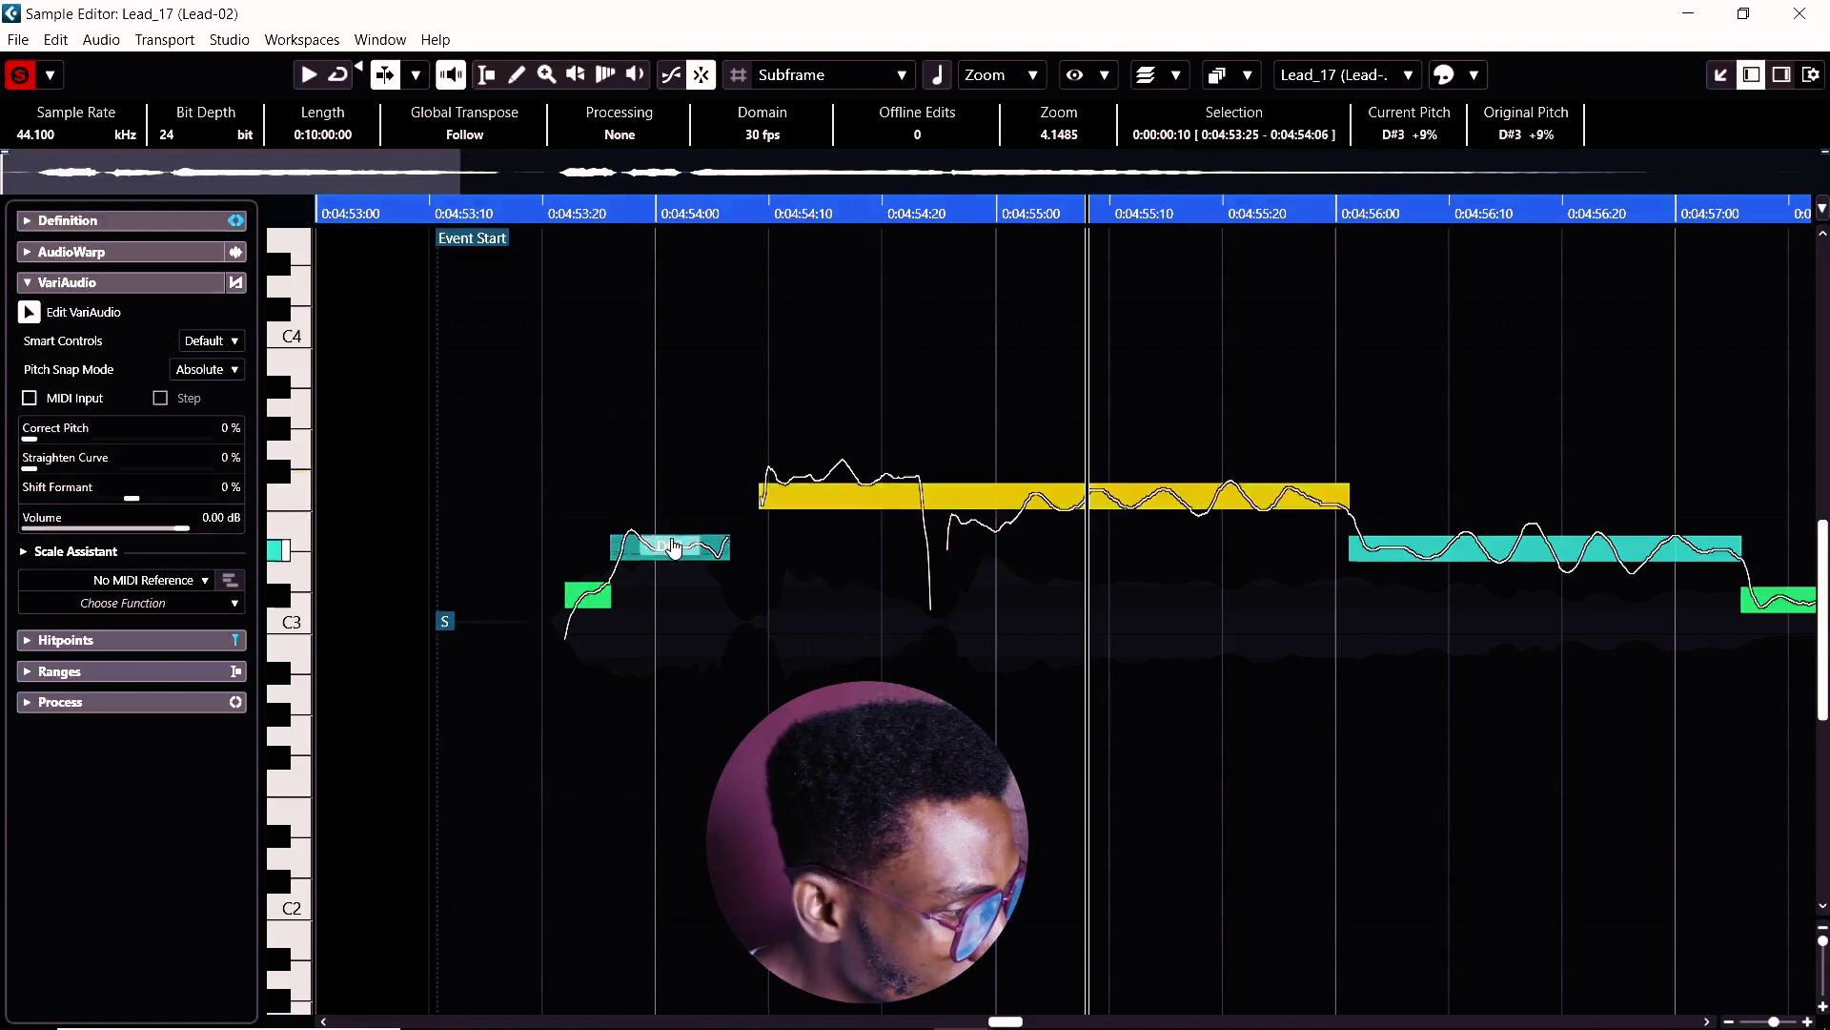
pyautogui.click(586, 598)
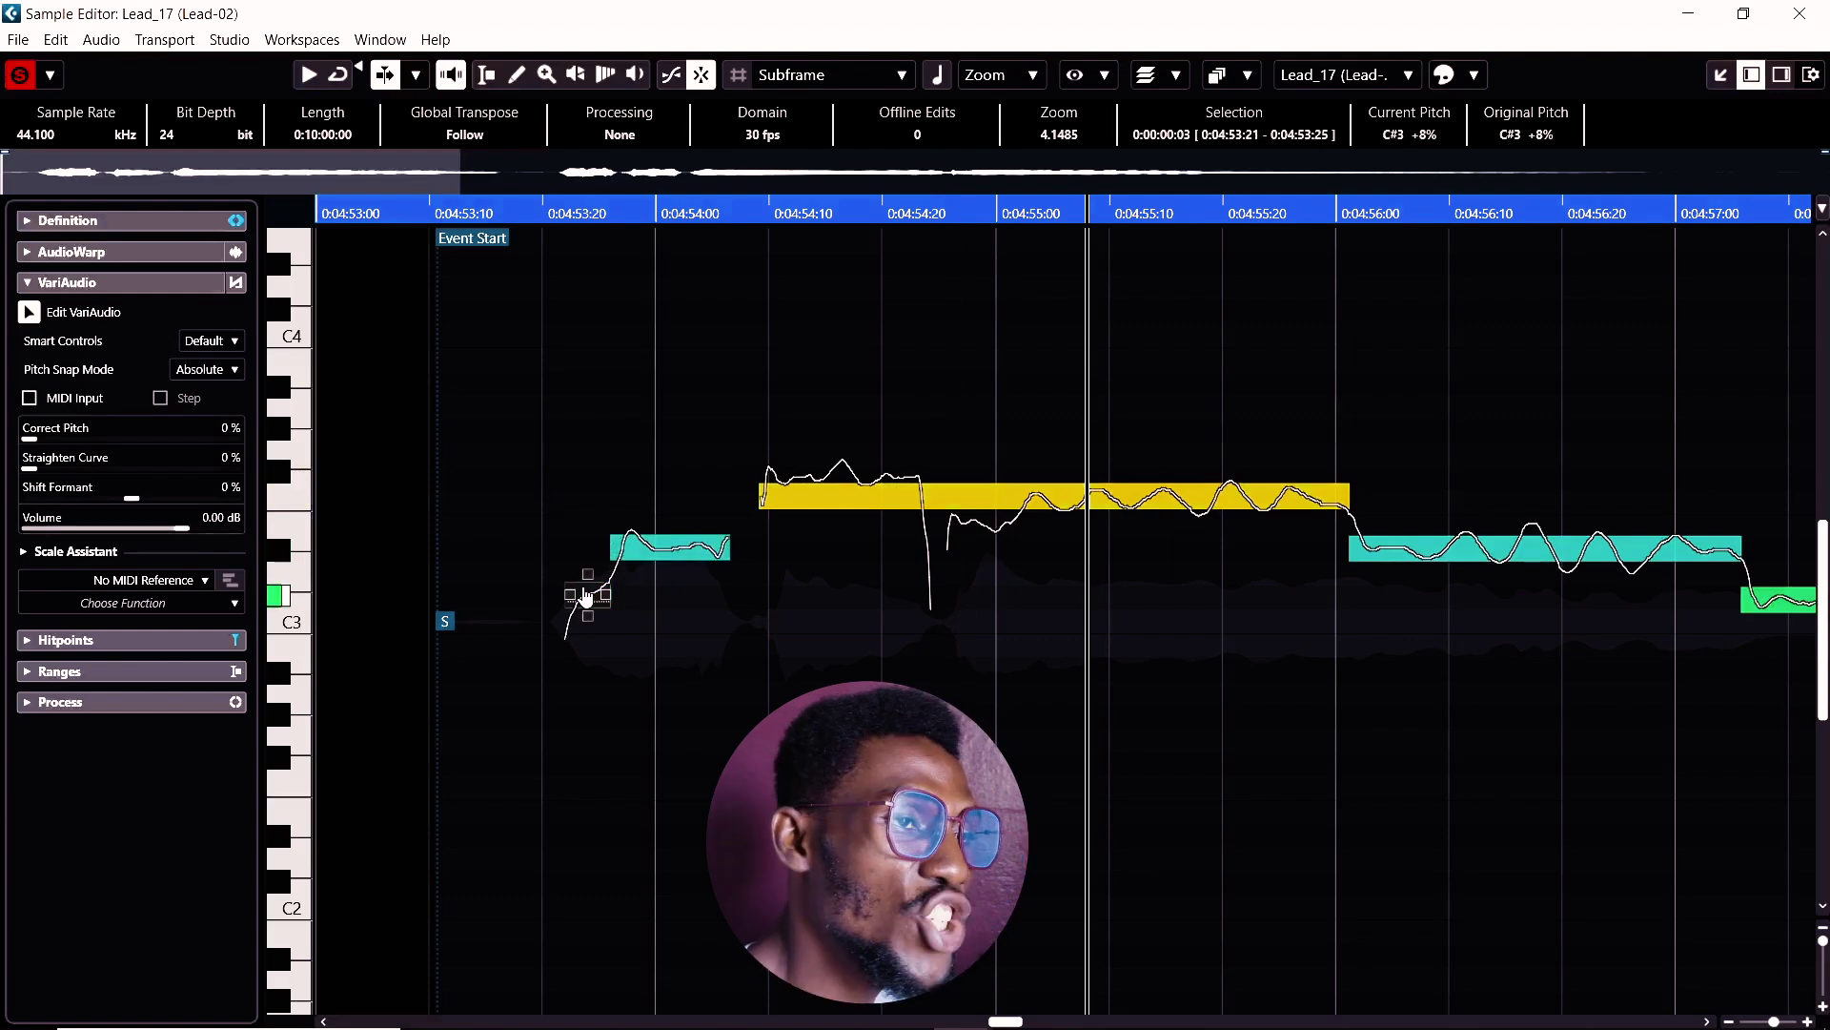
pyautogui.scroll(3, 585, 597)
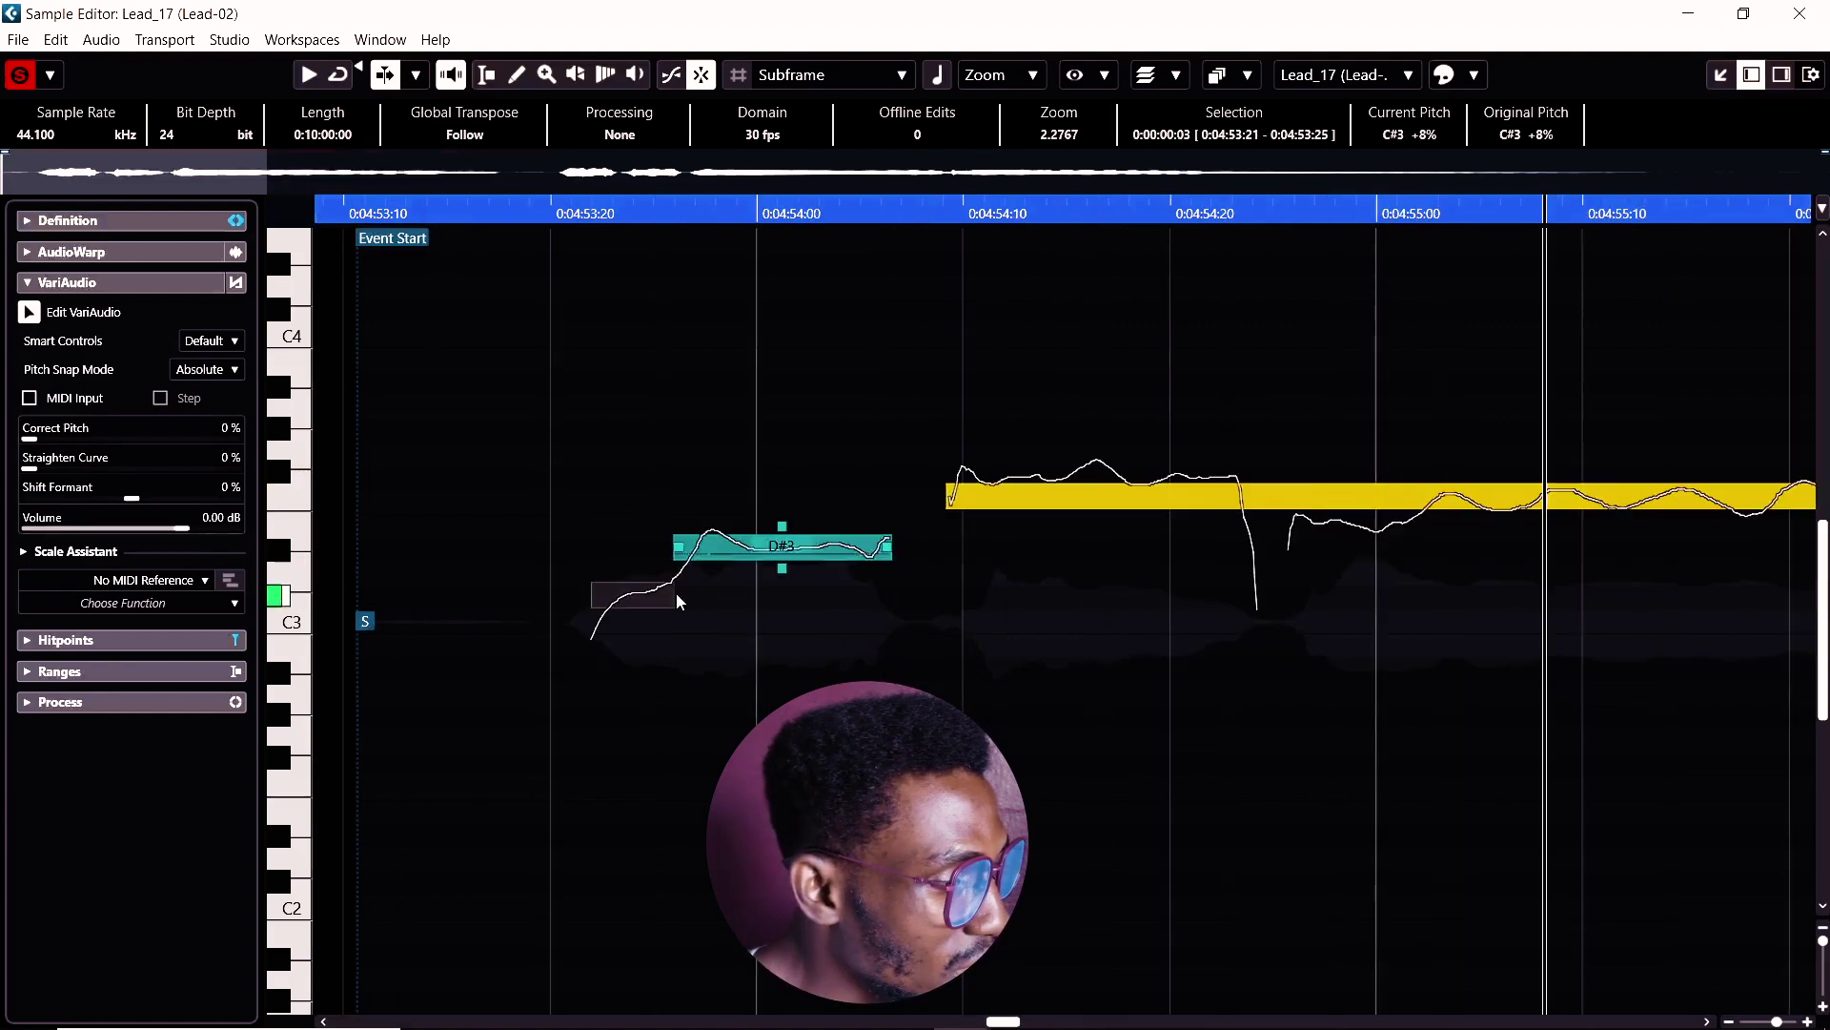
pyautogui.moveTo(812, 540); pyautogui.dragTo(809, 546)
pyautogui.click(791, 469)
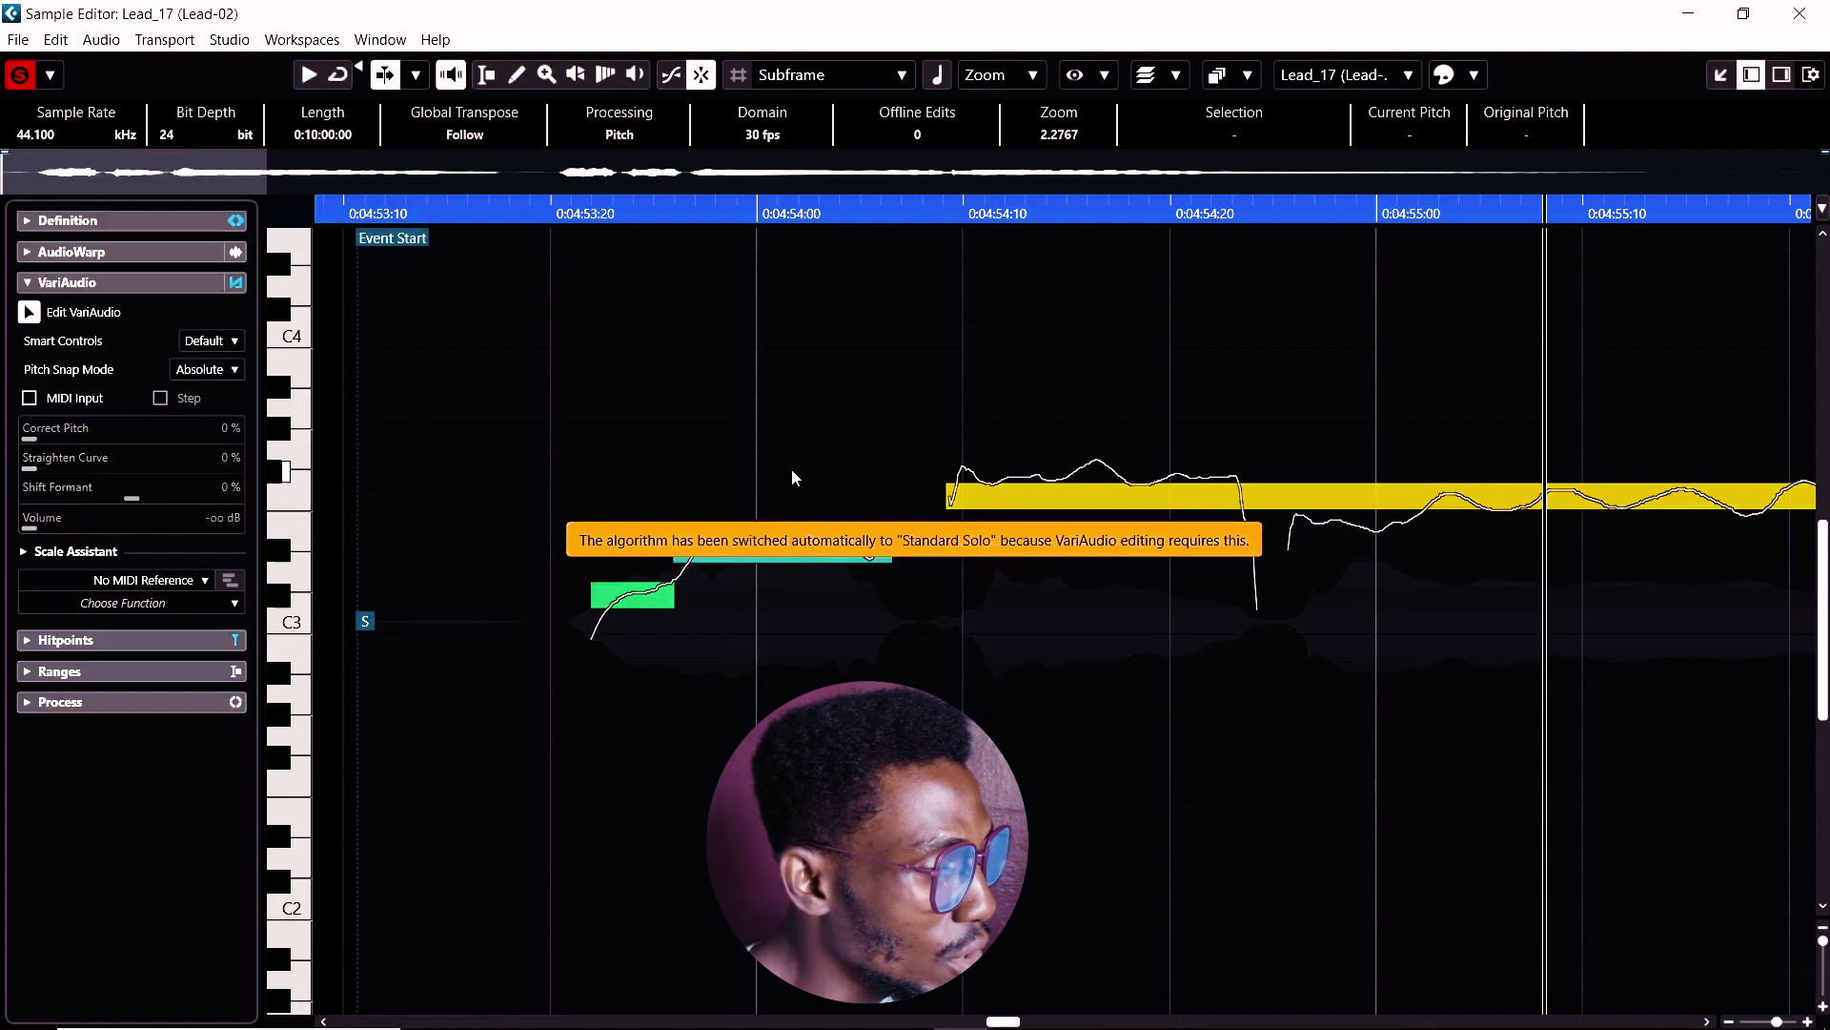
pyautogui.click(1115, 502)
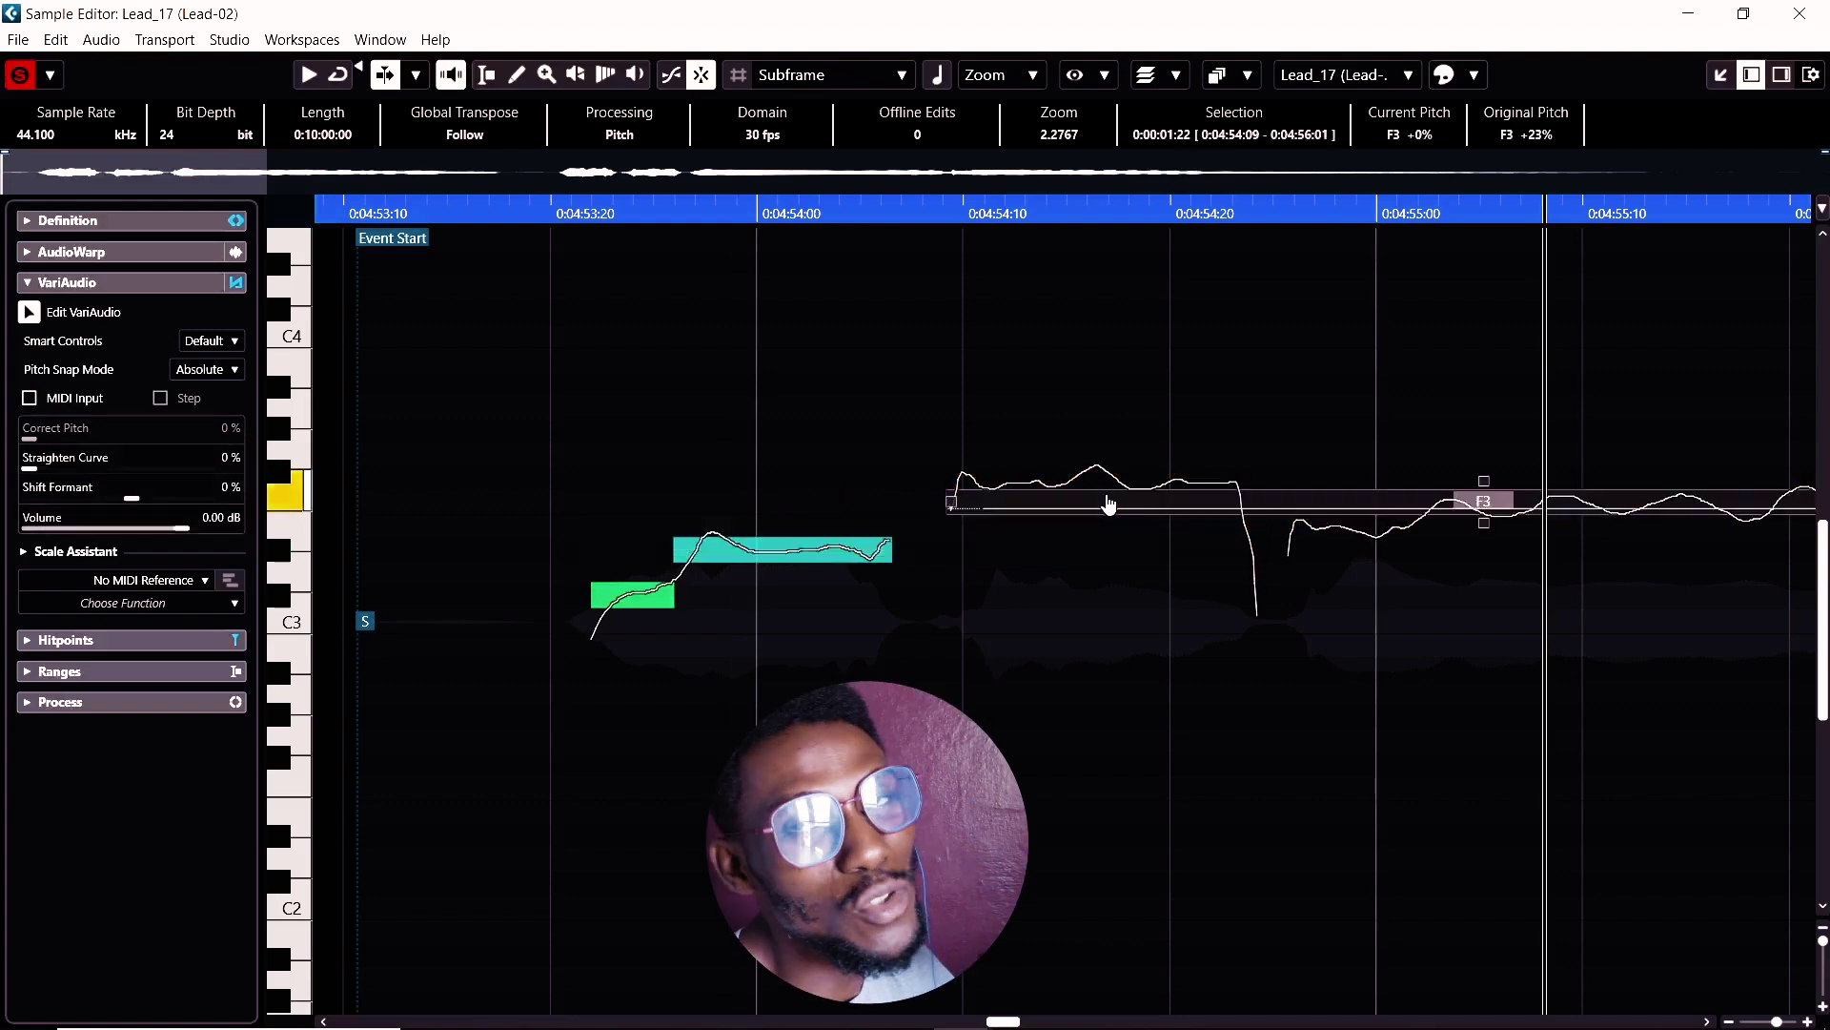
pyautogui.click(741, 401)
# Set Correct Pitch to 100% on the C#3, D#3 and F3 segments and return to the phrase start
pyautogui.moveTo(581, 346); pyautogui.dragTo(1266, 704)
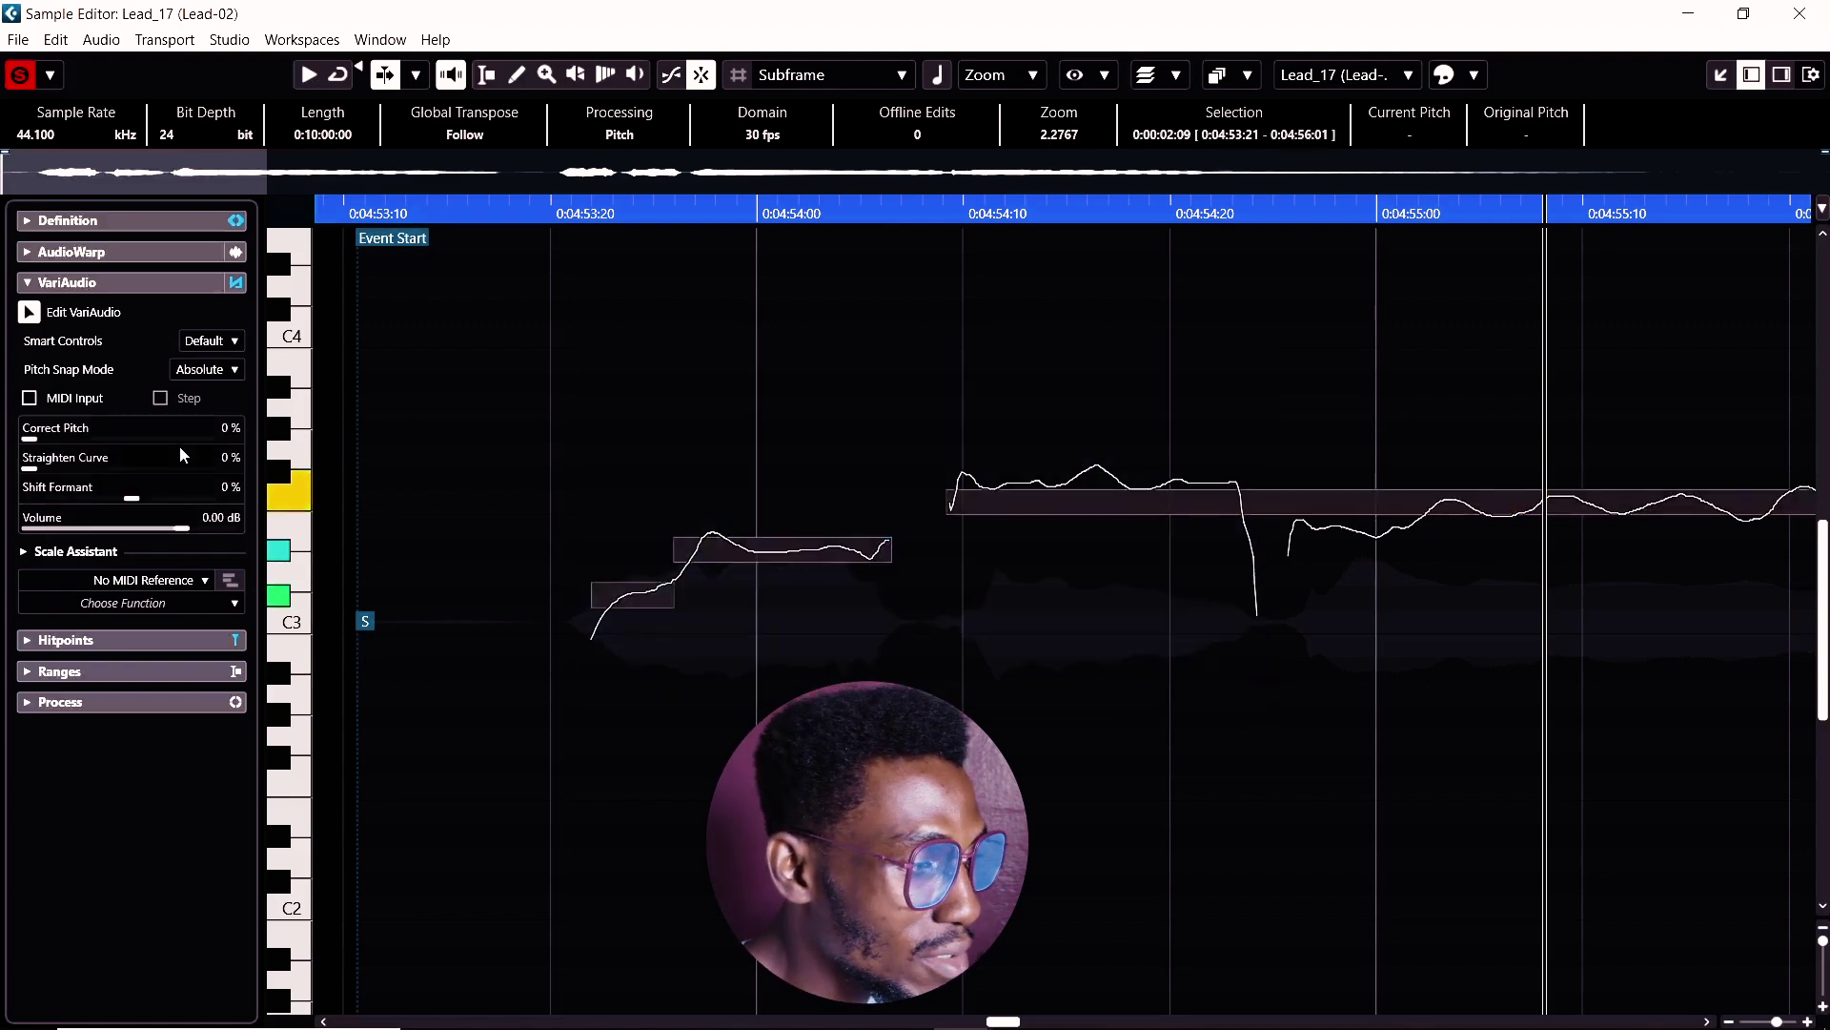
pyautogui.moveTo(188, 443); pyautogui.dragTo(244, 439)
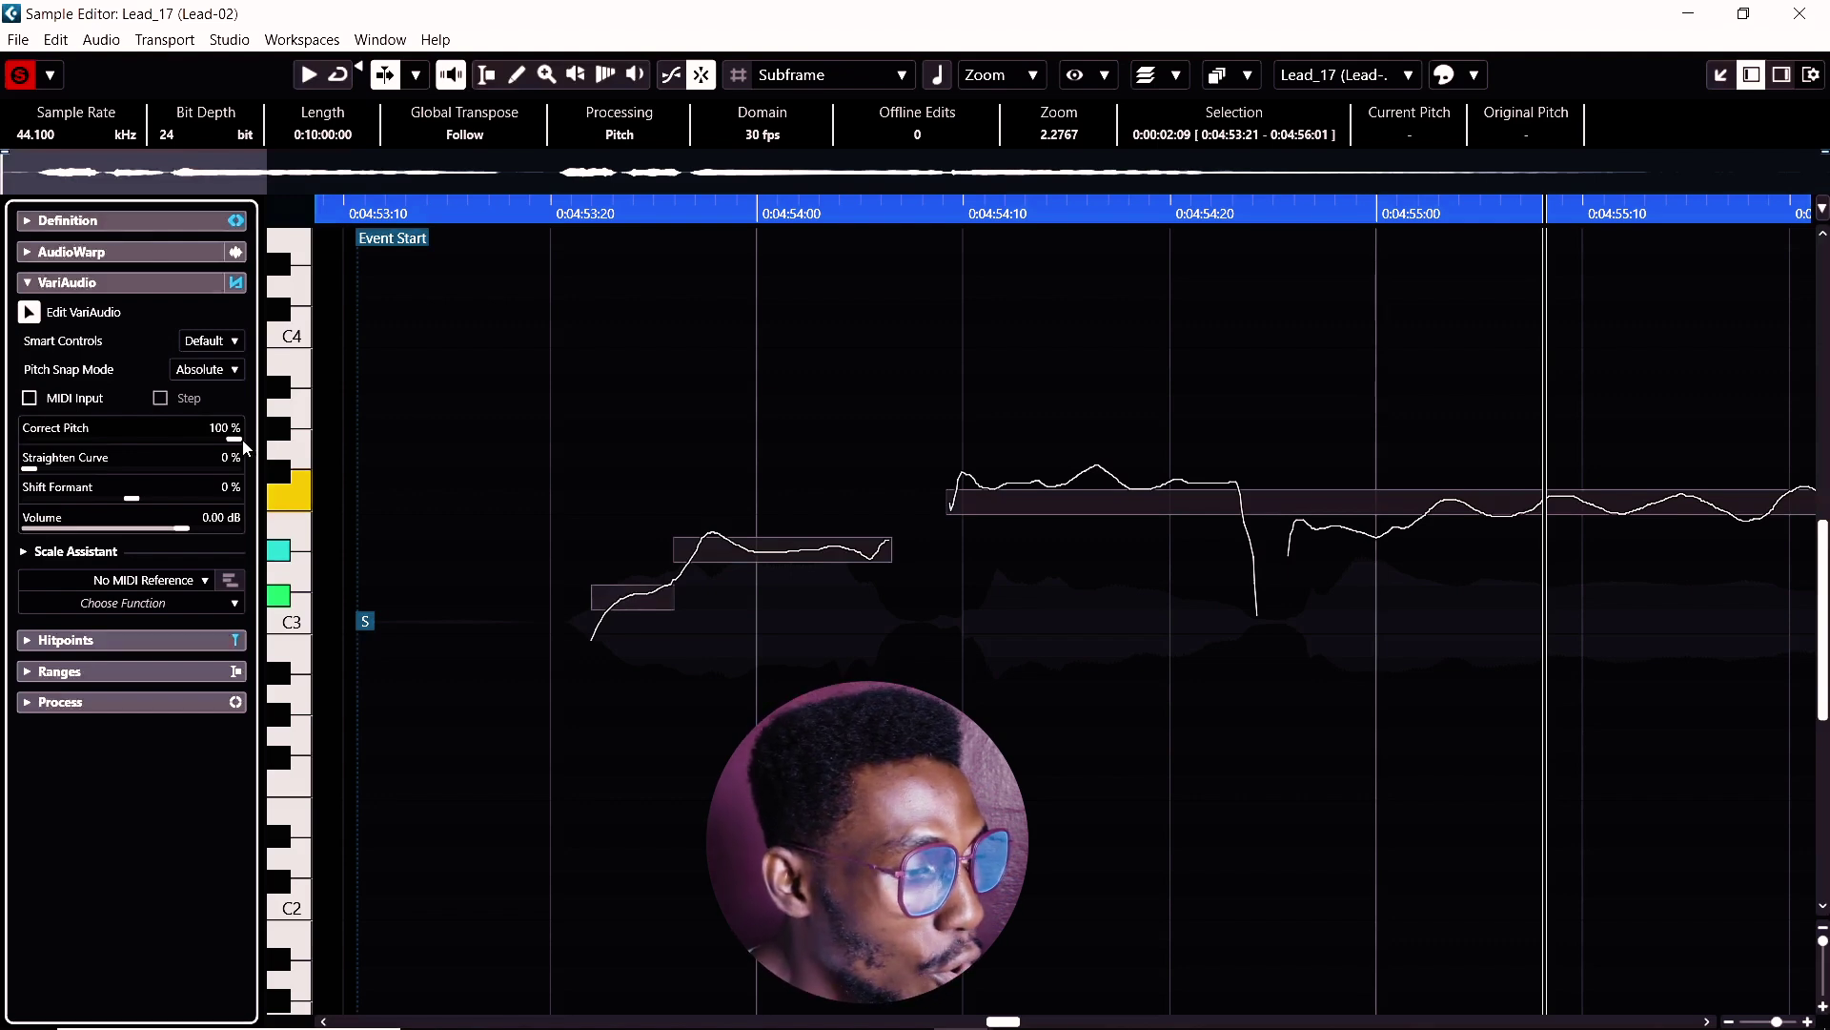
pyautogui.click(559, 217)
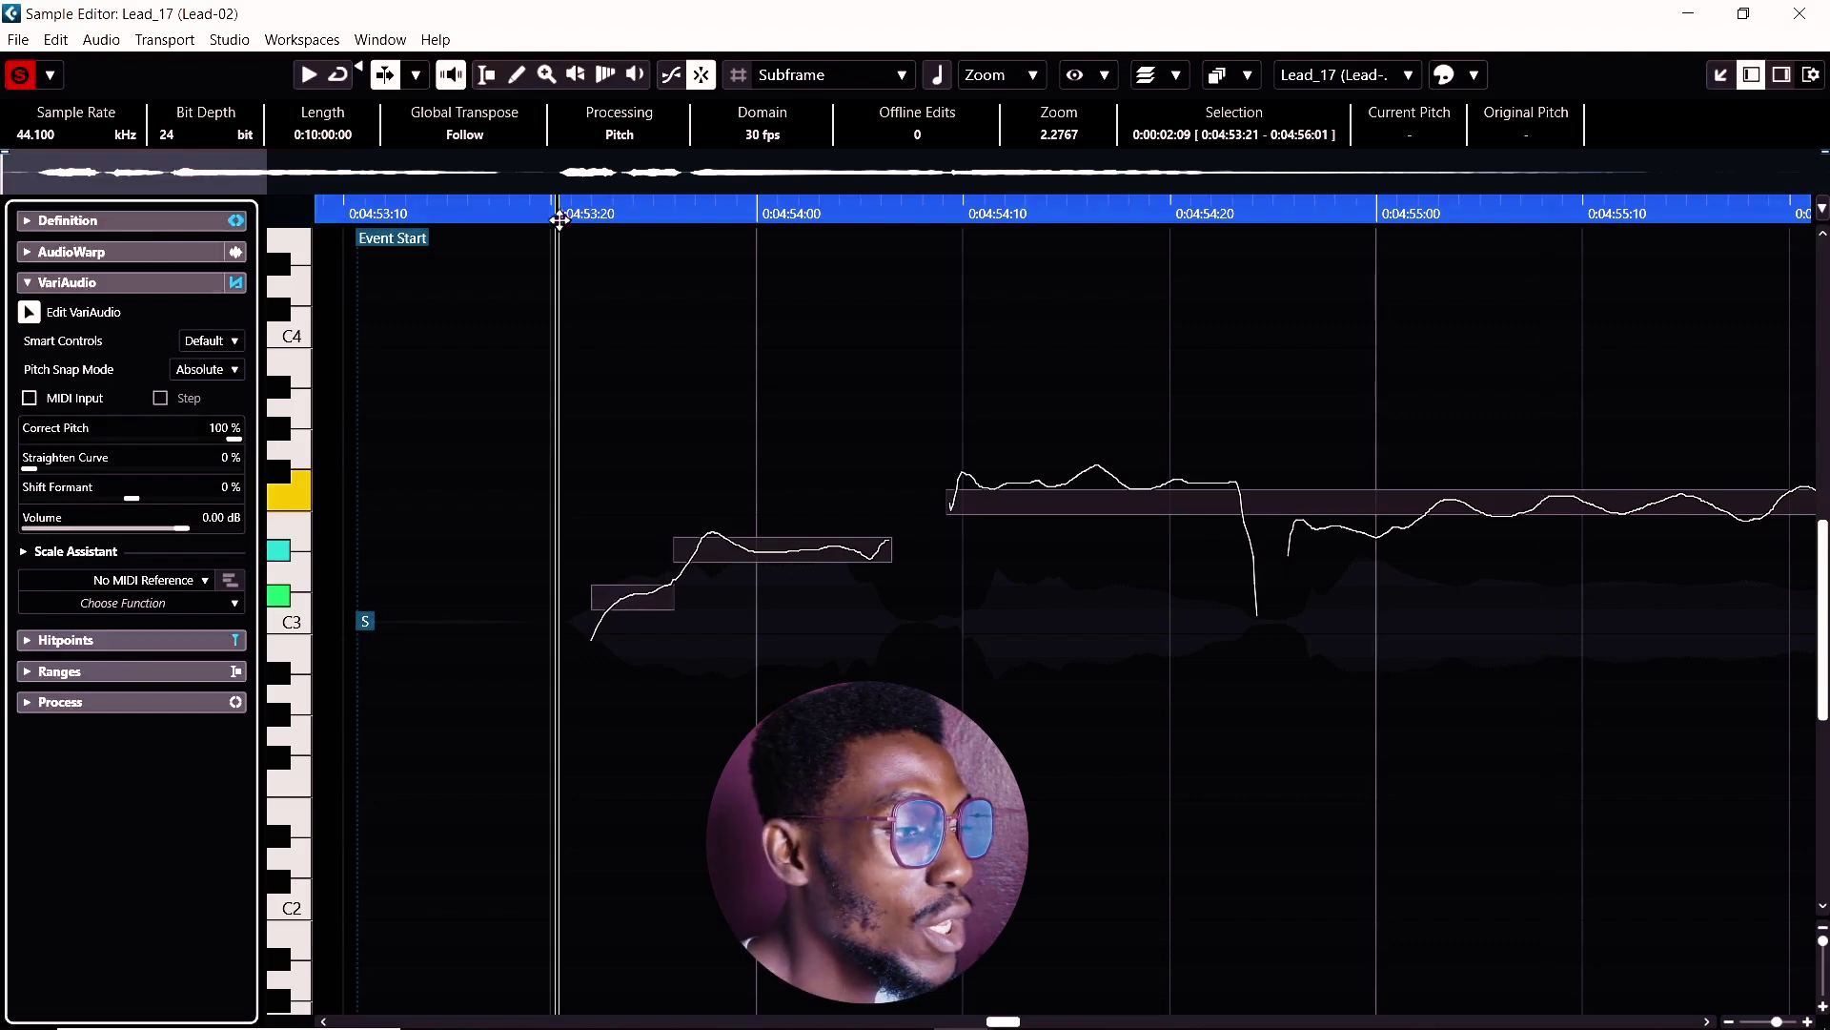
# Check the small C#3 segment and leave the D#3 segment selected
pyautogui.click(745, 539)
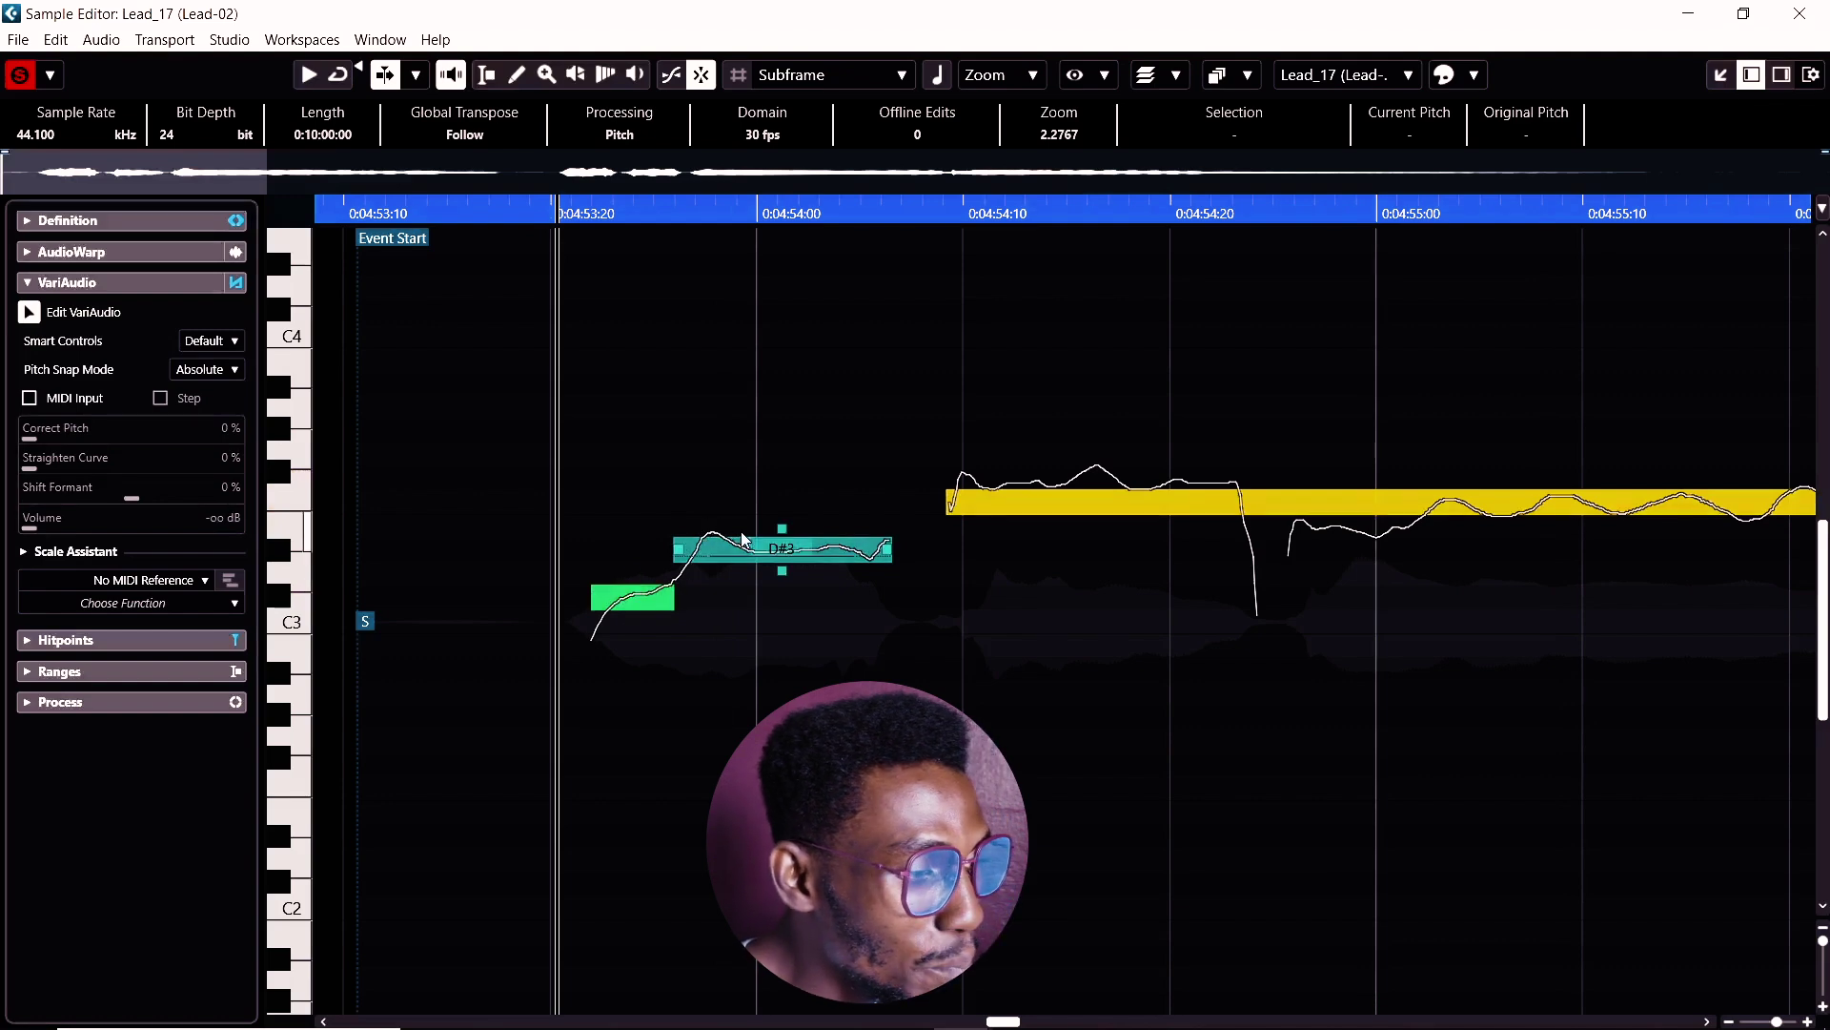
pyautogui.click(906, 537)
pyautogui.click(818, 560)
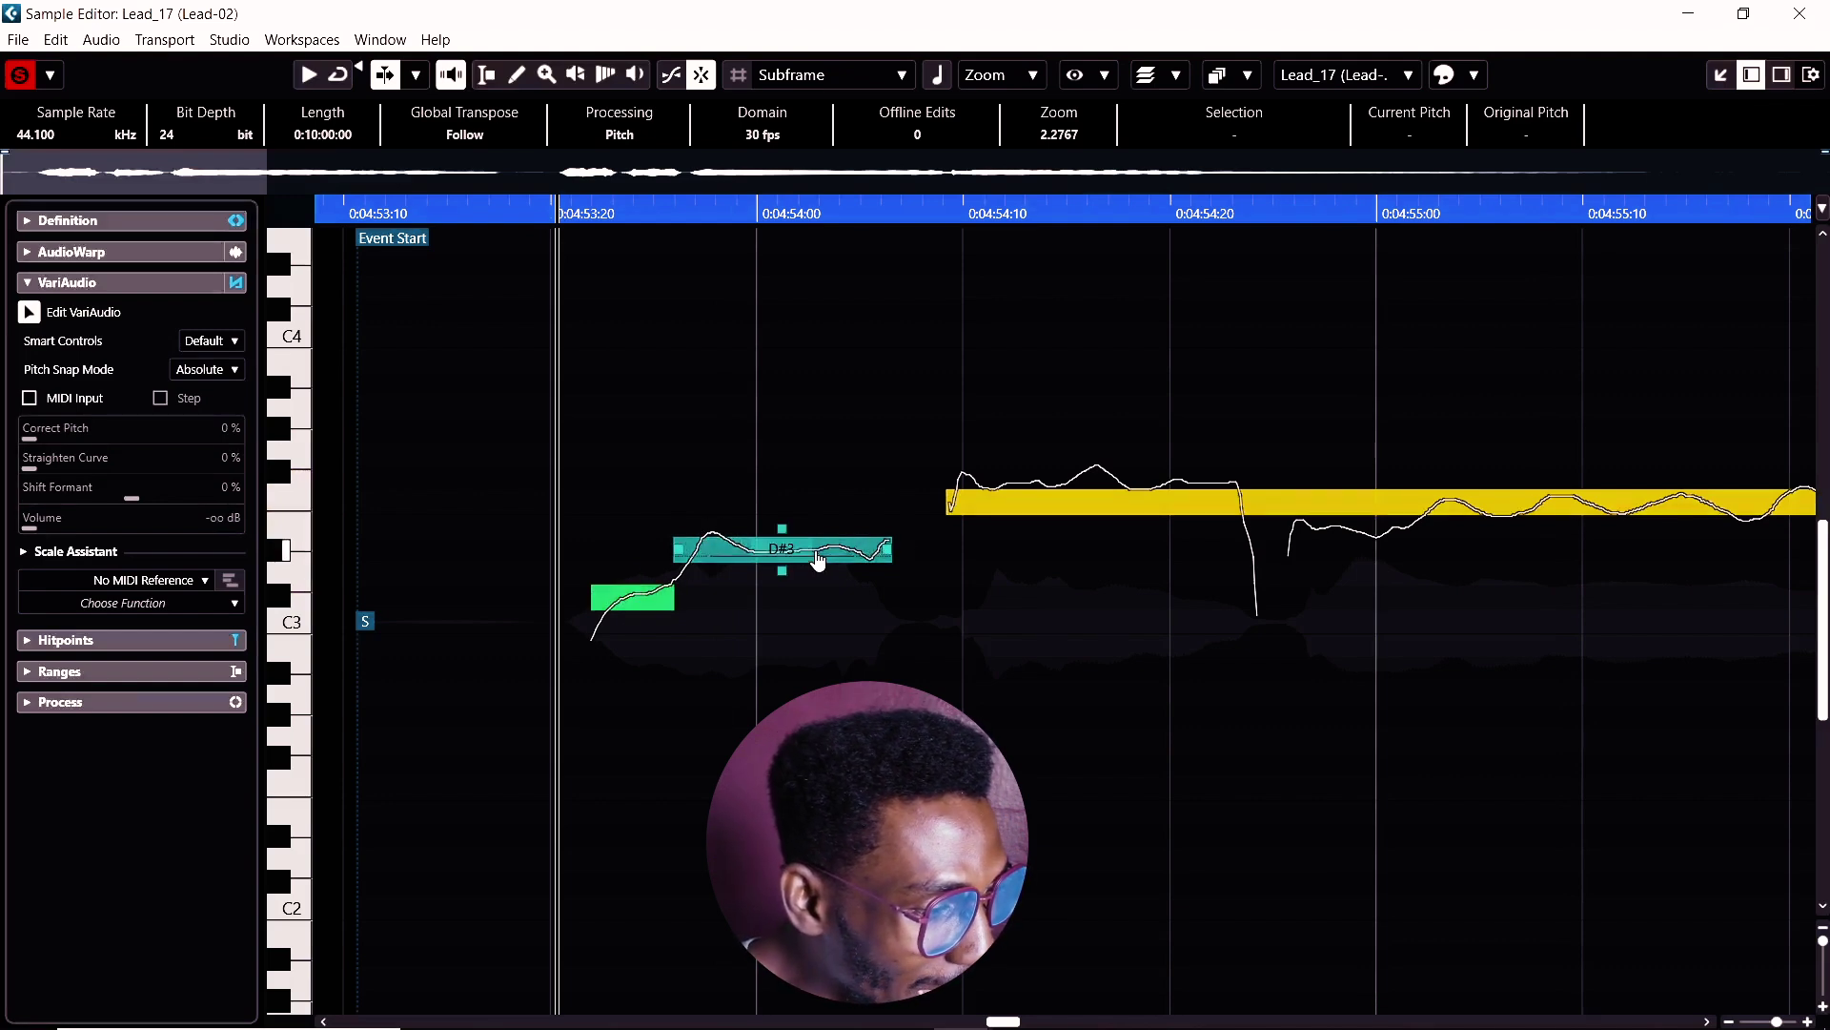
pyautogui.click(633, 595)
pyautogui.click(767, 549)
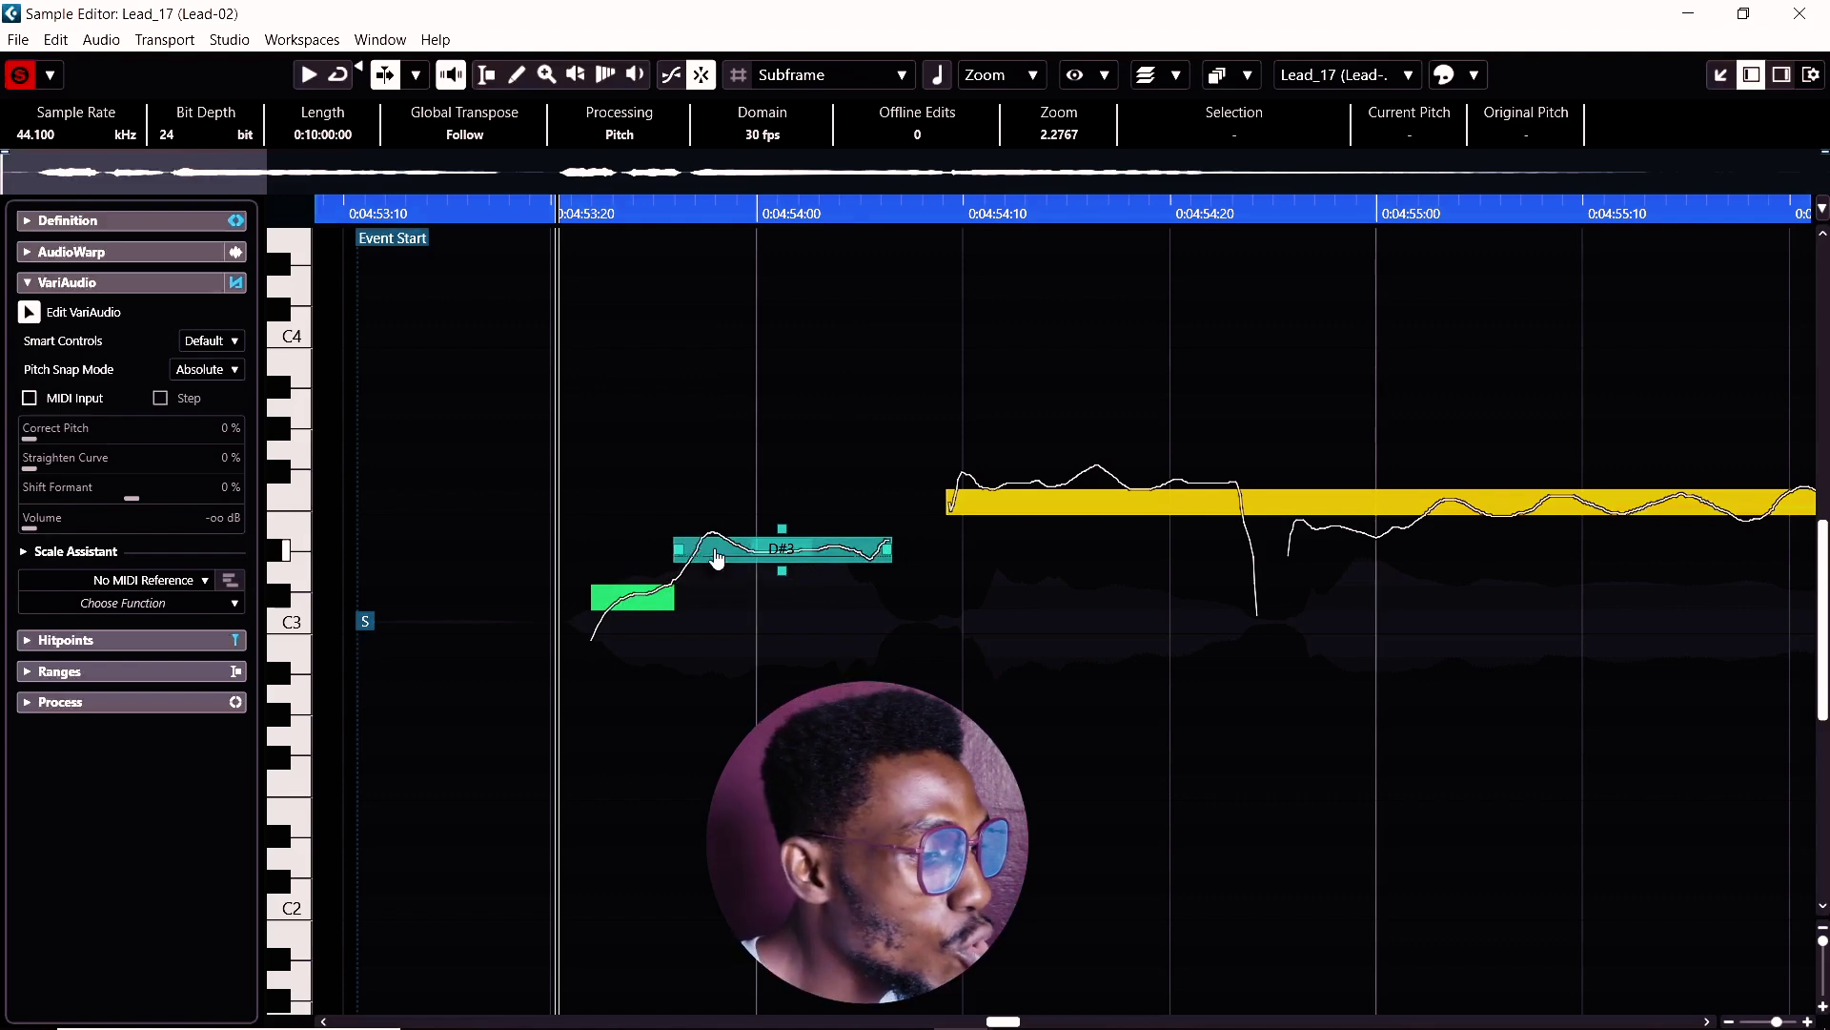
# Play the phrase, then take the D#3 segment's Straighten Curve back to 0%
pyautogui.press('space')
pyautogui.press('space')
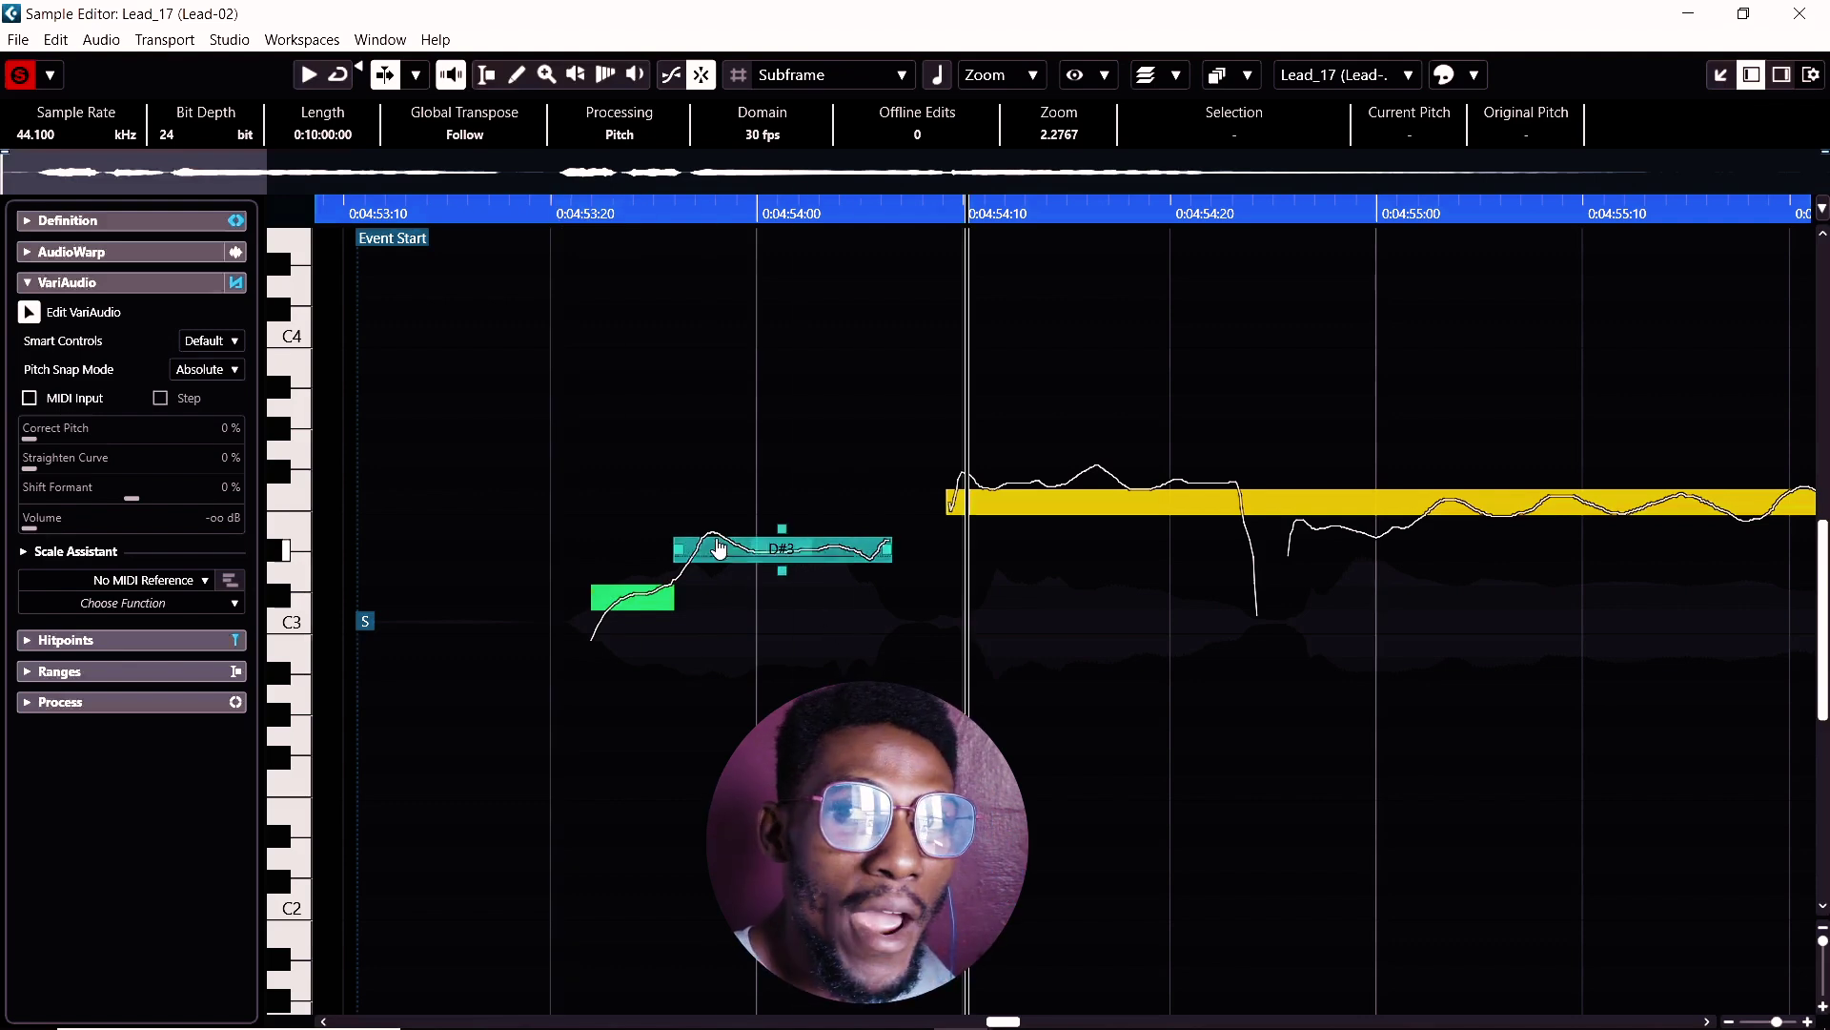
pyautogui.scroll(2, 687, 551)
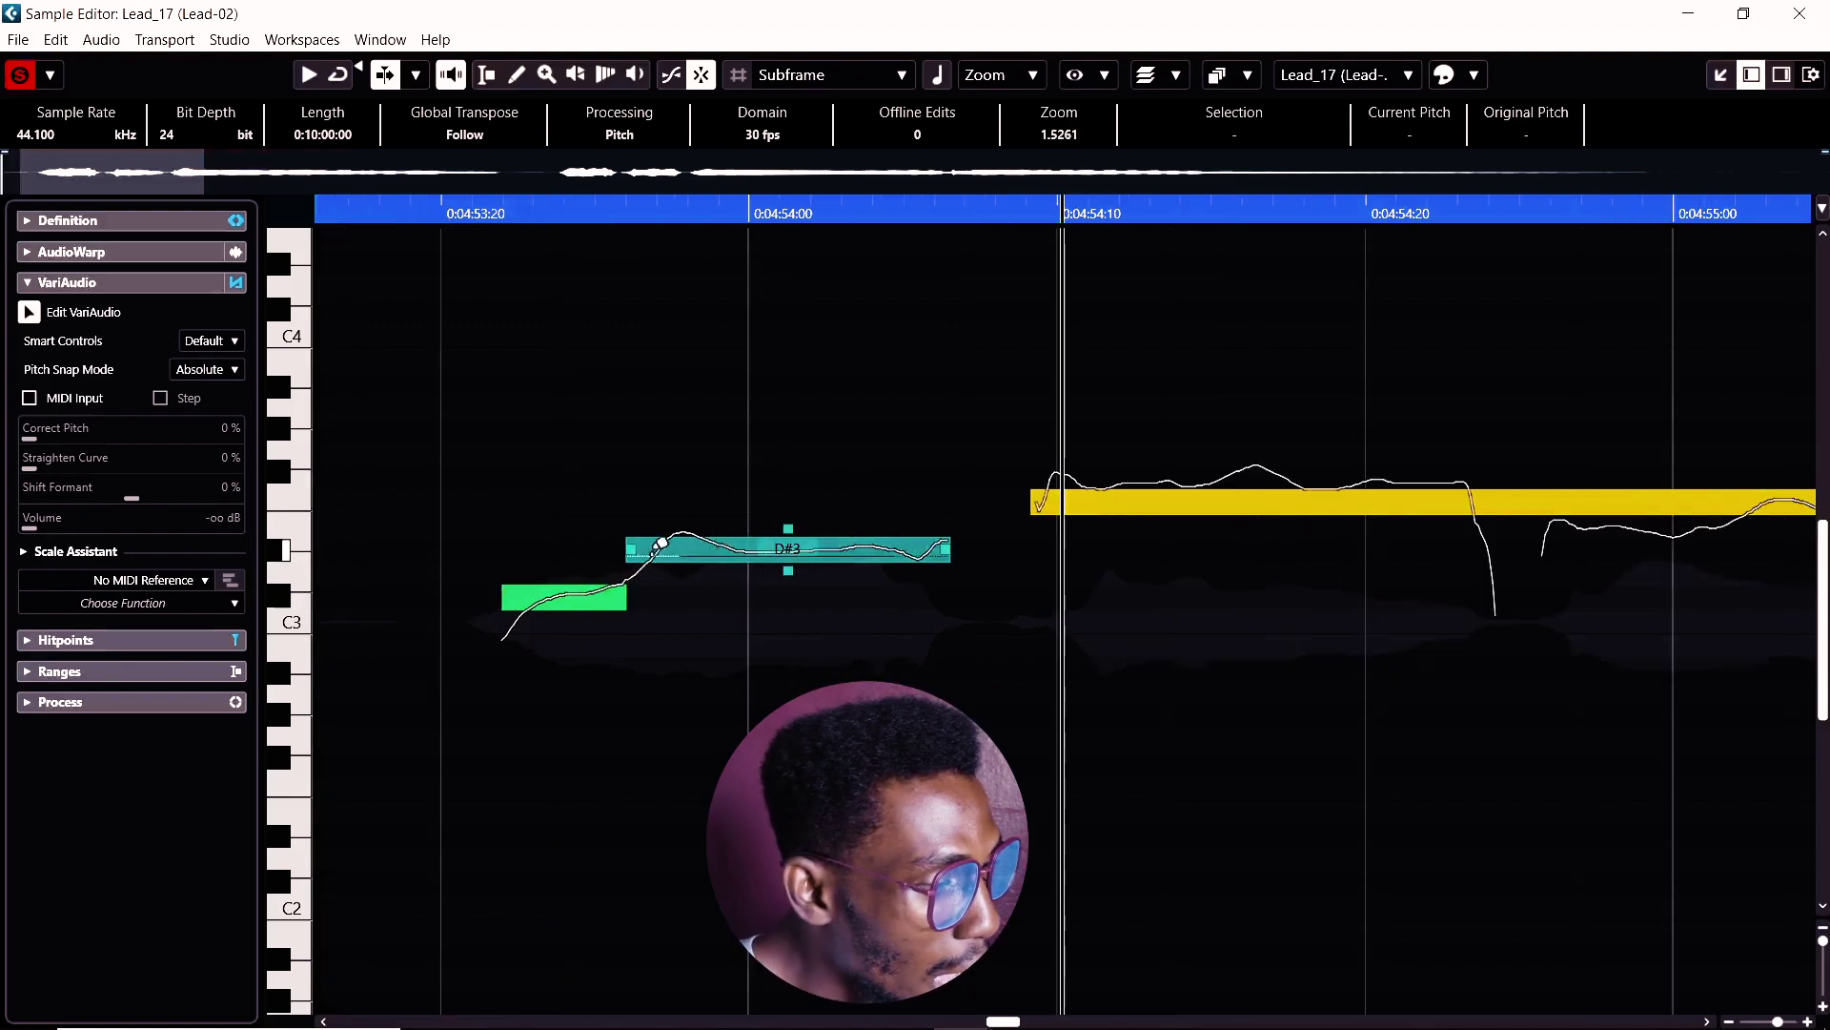
pyautogui.click(706, 560)
pyautogui.moveTo(138, 467); pyautogui.dragTo(291, 462)
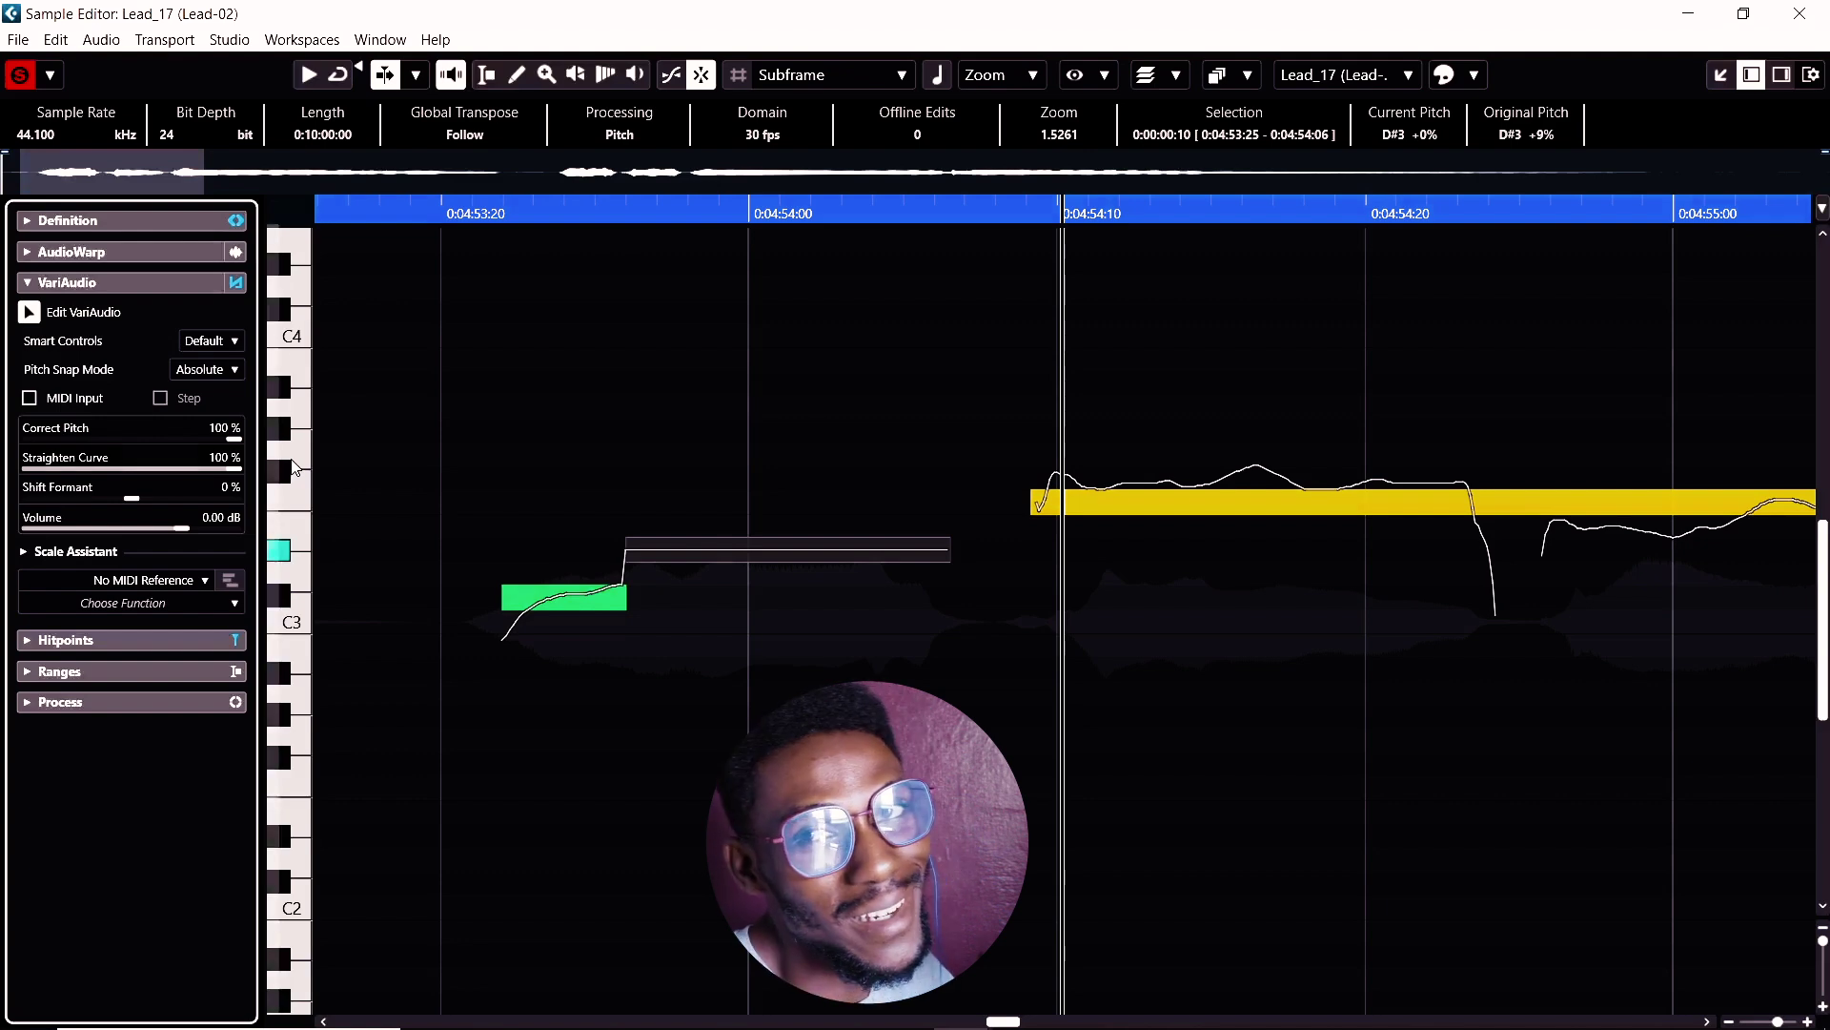
pyautogui.moveTo(291, 468); pyautogui.dragTo(24, 481)
pyautogui.scroll(2, 648, 505)
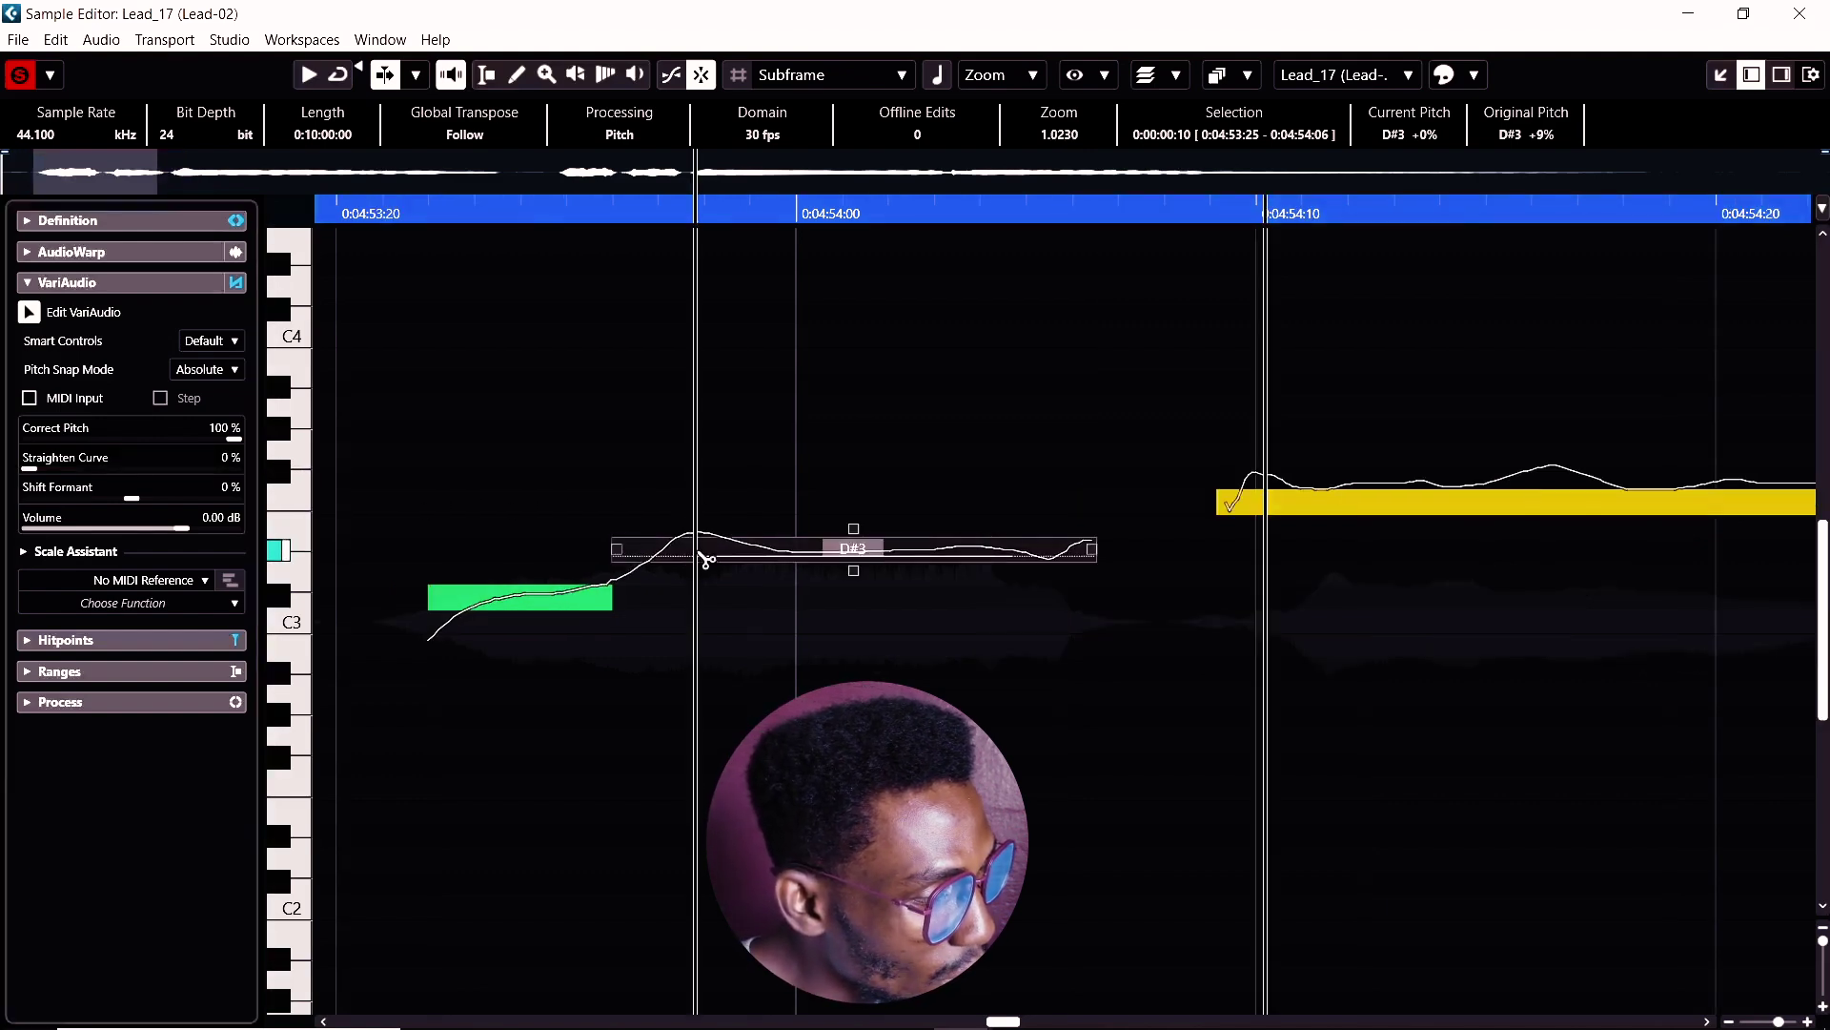
# Alt-click with the scissors to cut the D#3 segment twice, leaving a short leading piece
pyautogui.press('alt')
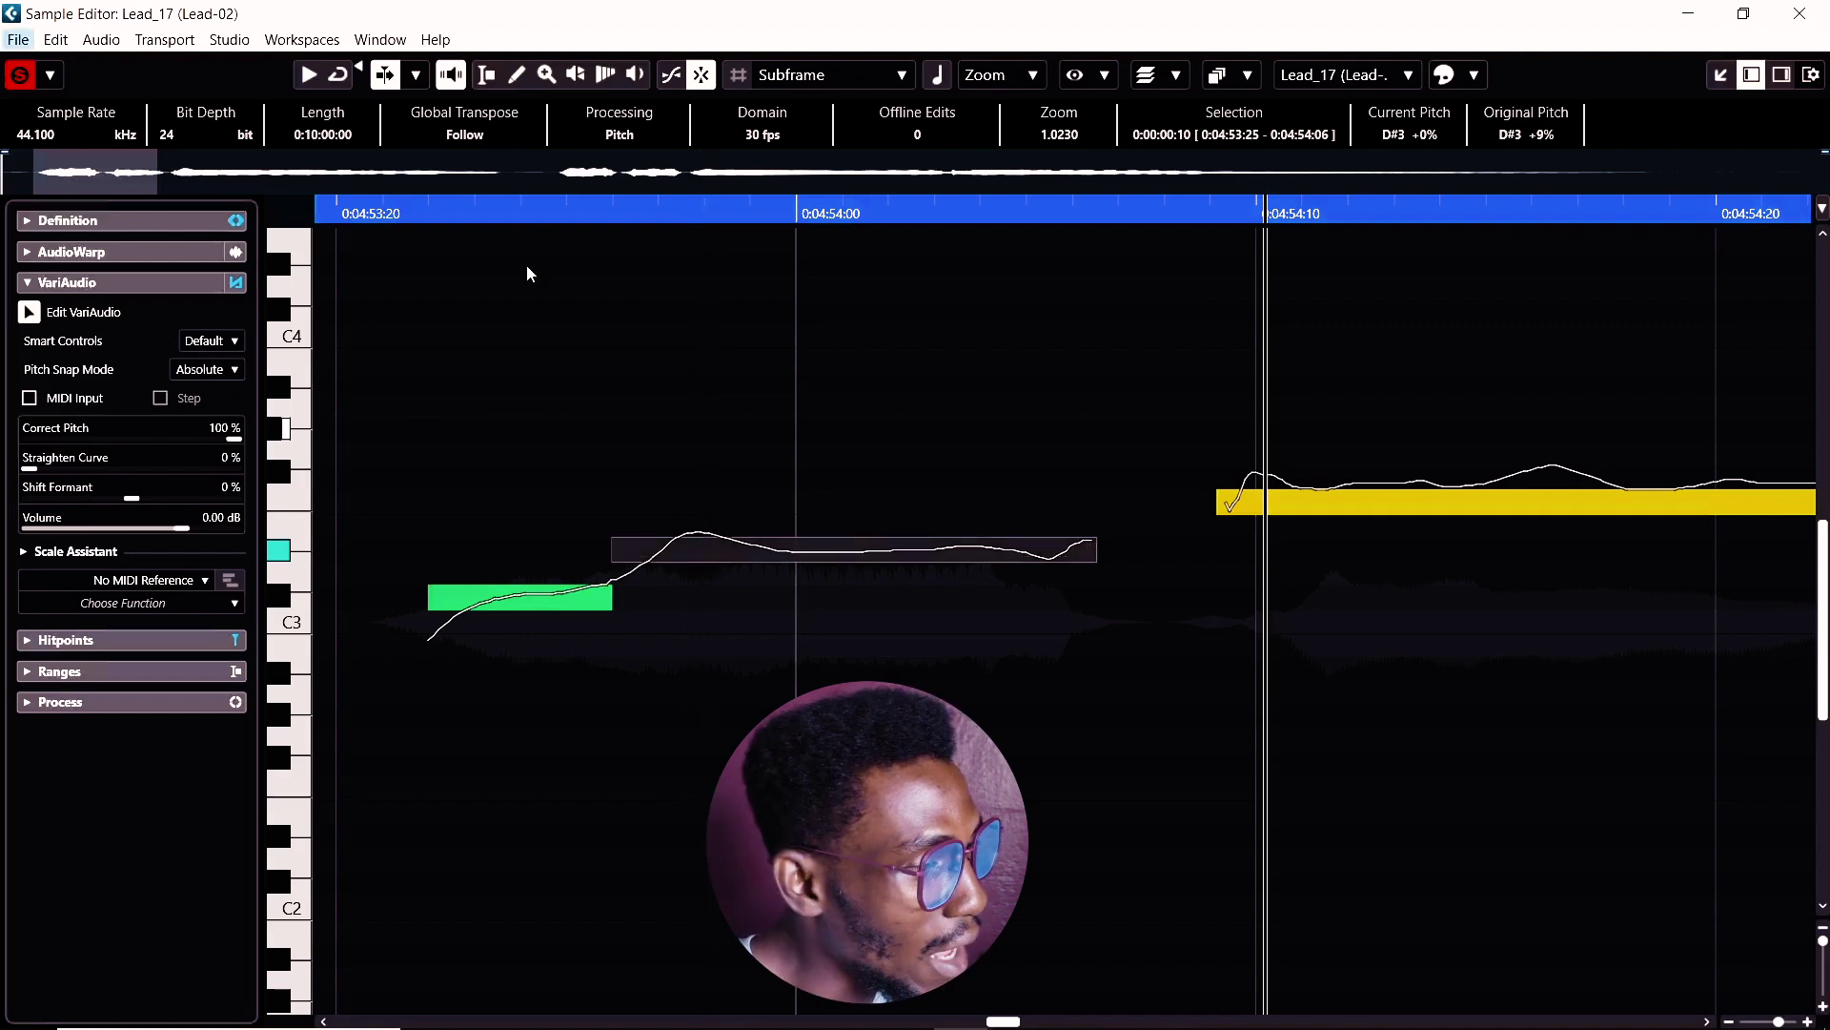
pyautogui.press('alt')
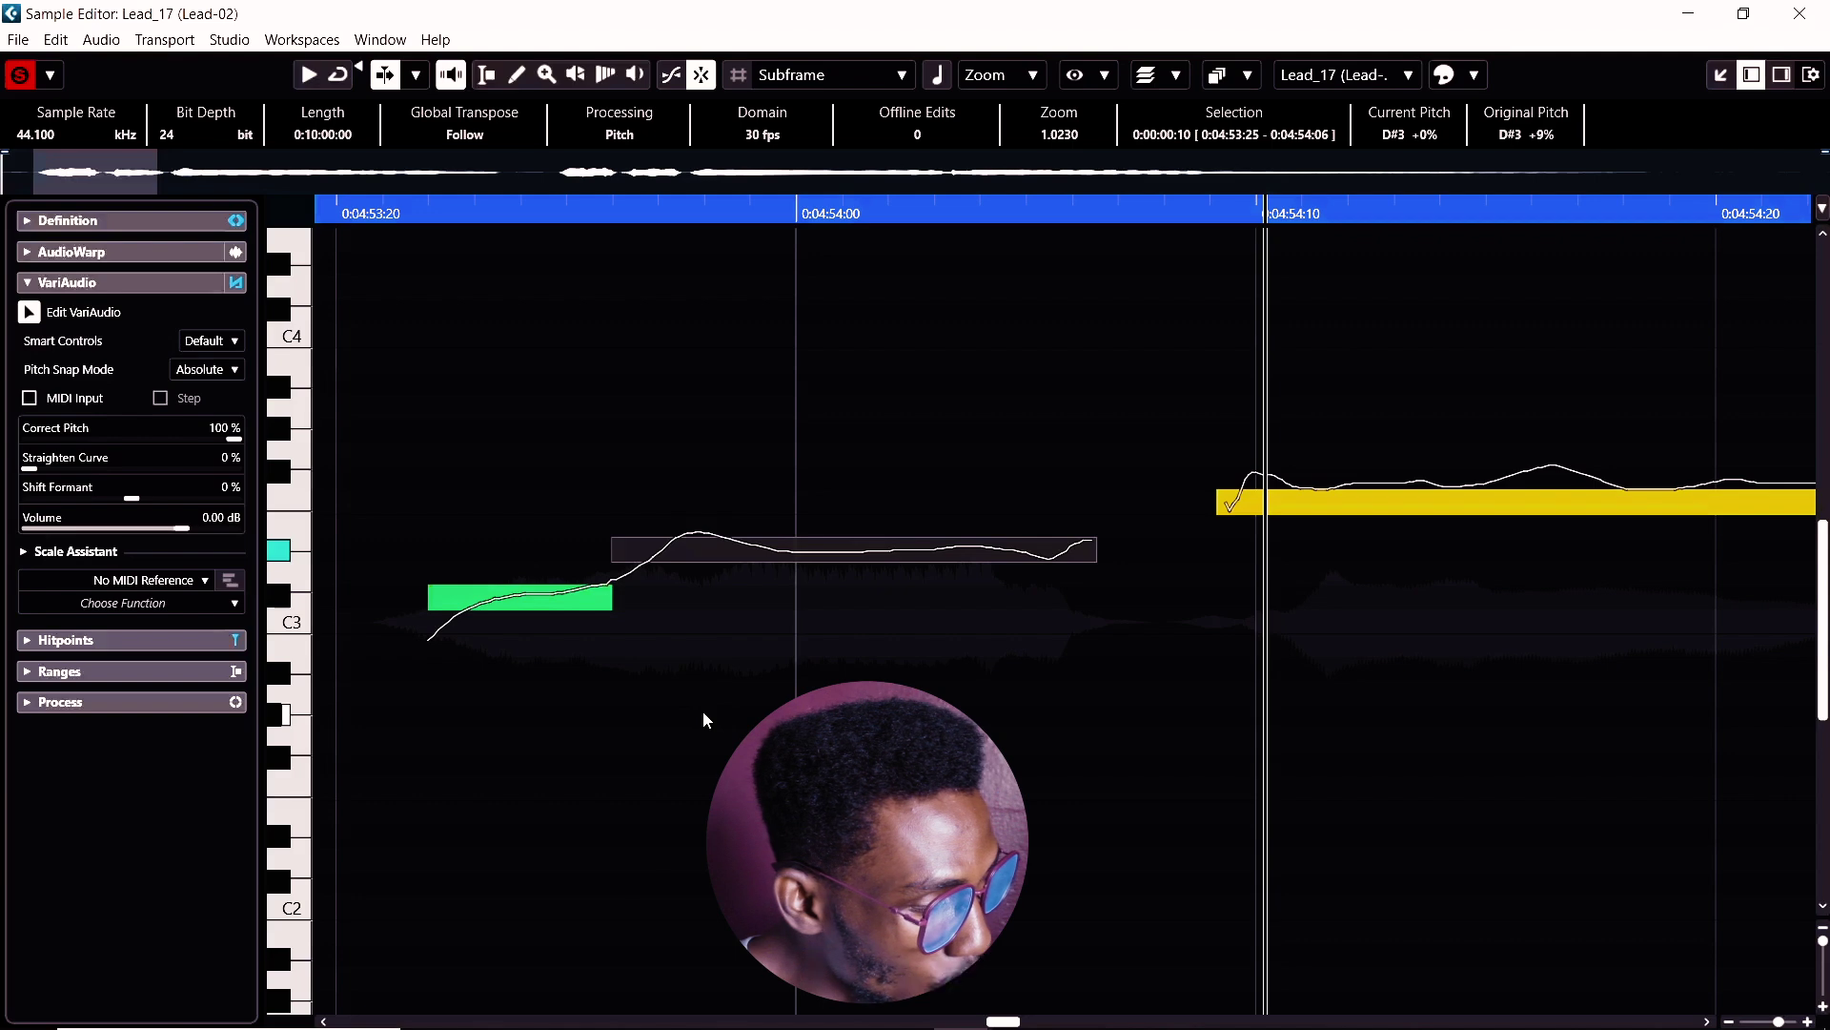
pyautogui.press('alt')
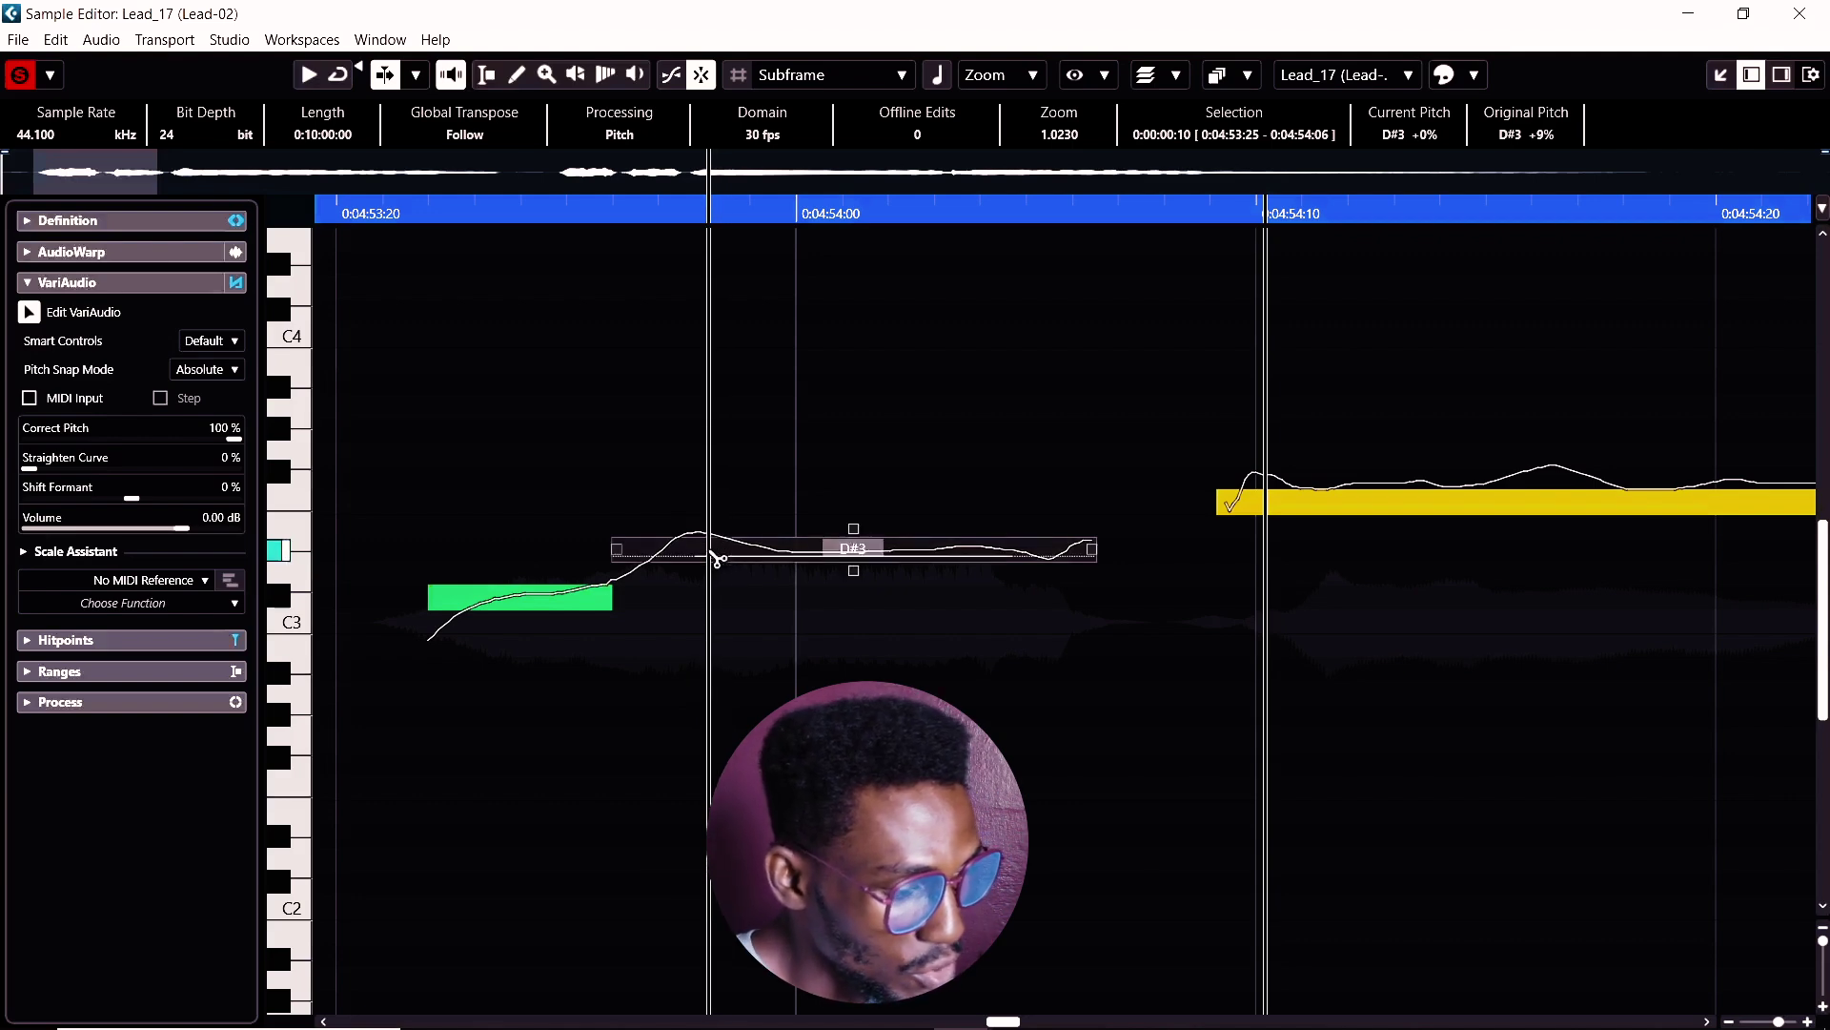
pyautogui.press('alt')
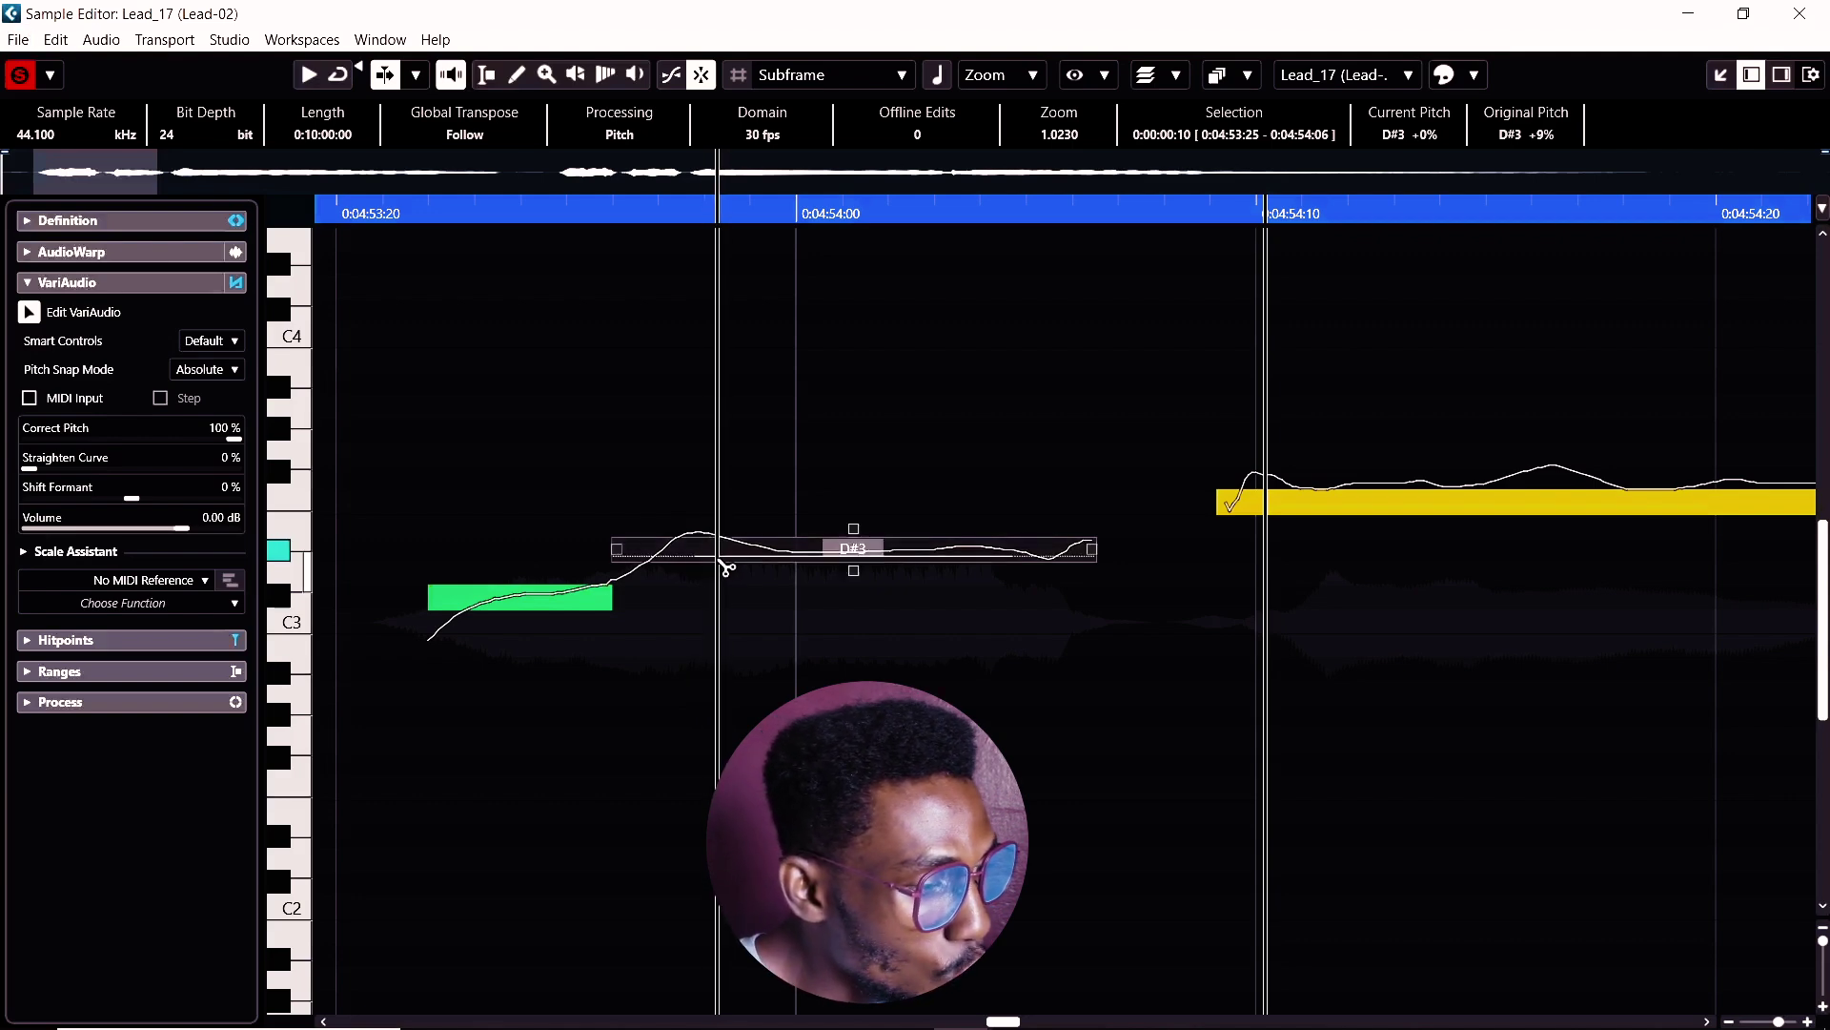
pyautogui.keyDown('alt'); pyautogui.click(717, 560); pyautogui.keyUp('alt')
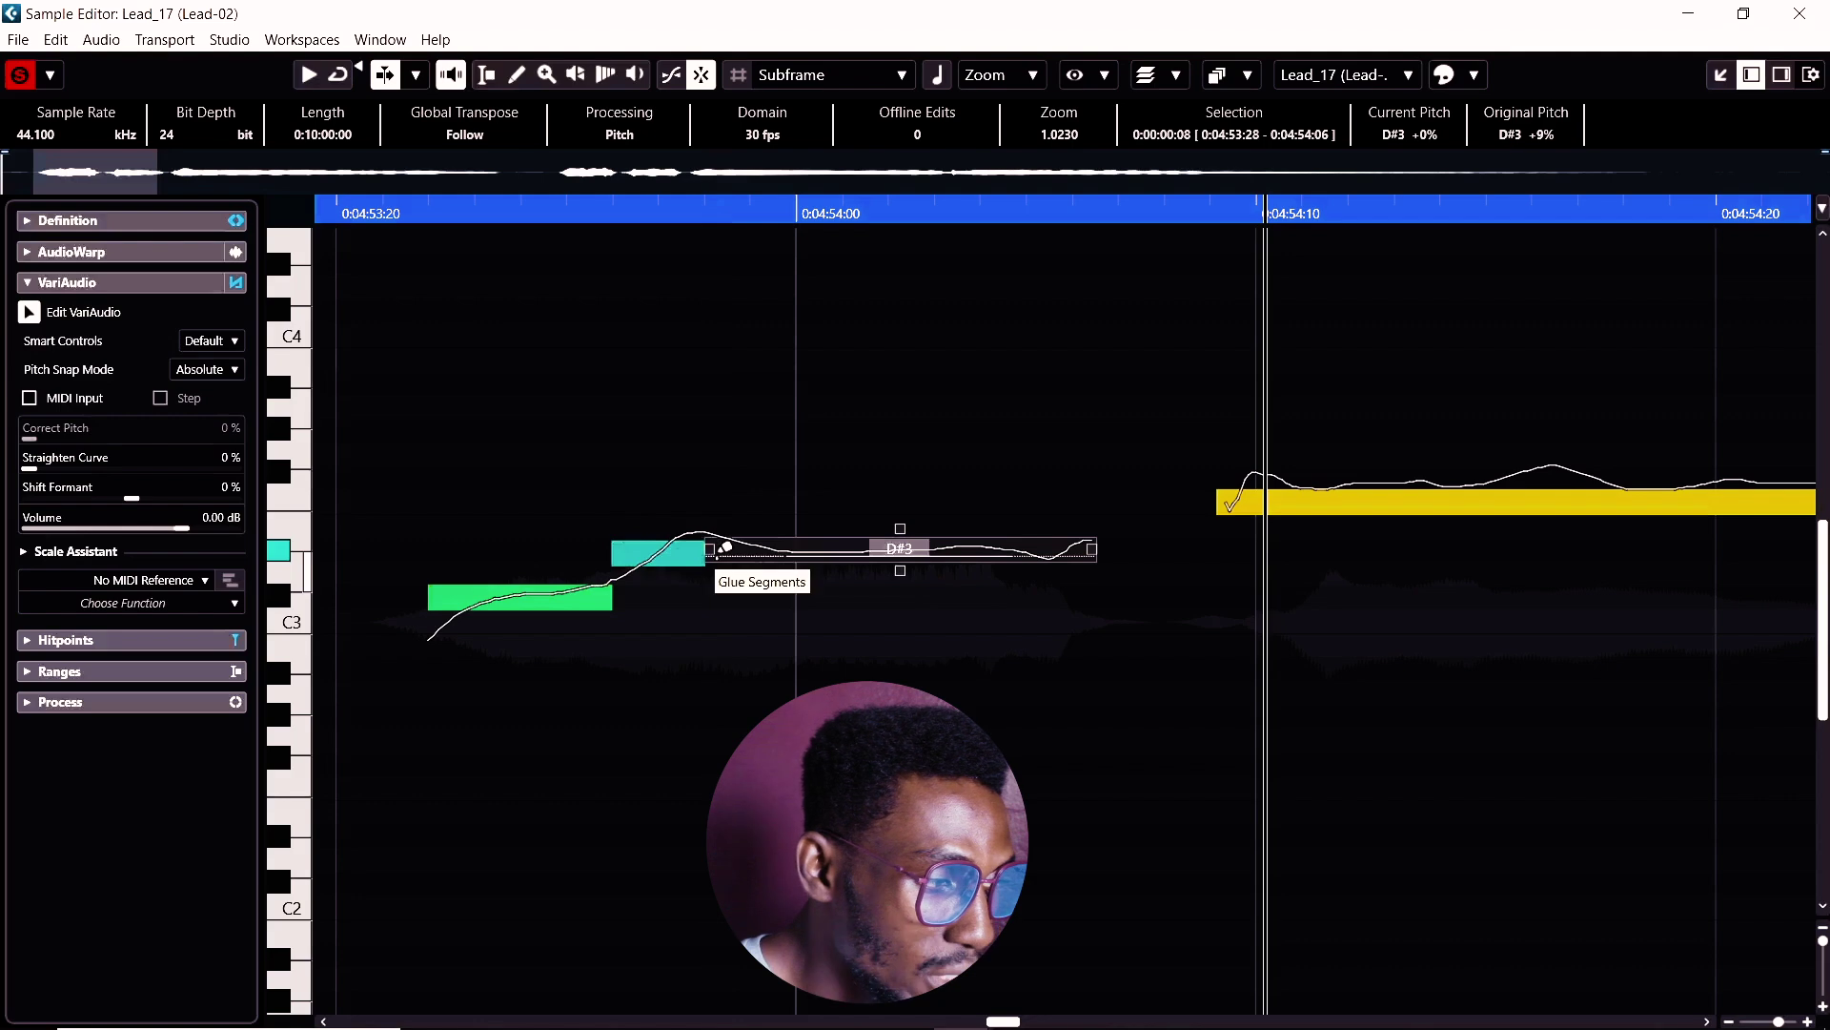
pyautogui.click(736, 553)
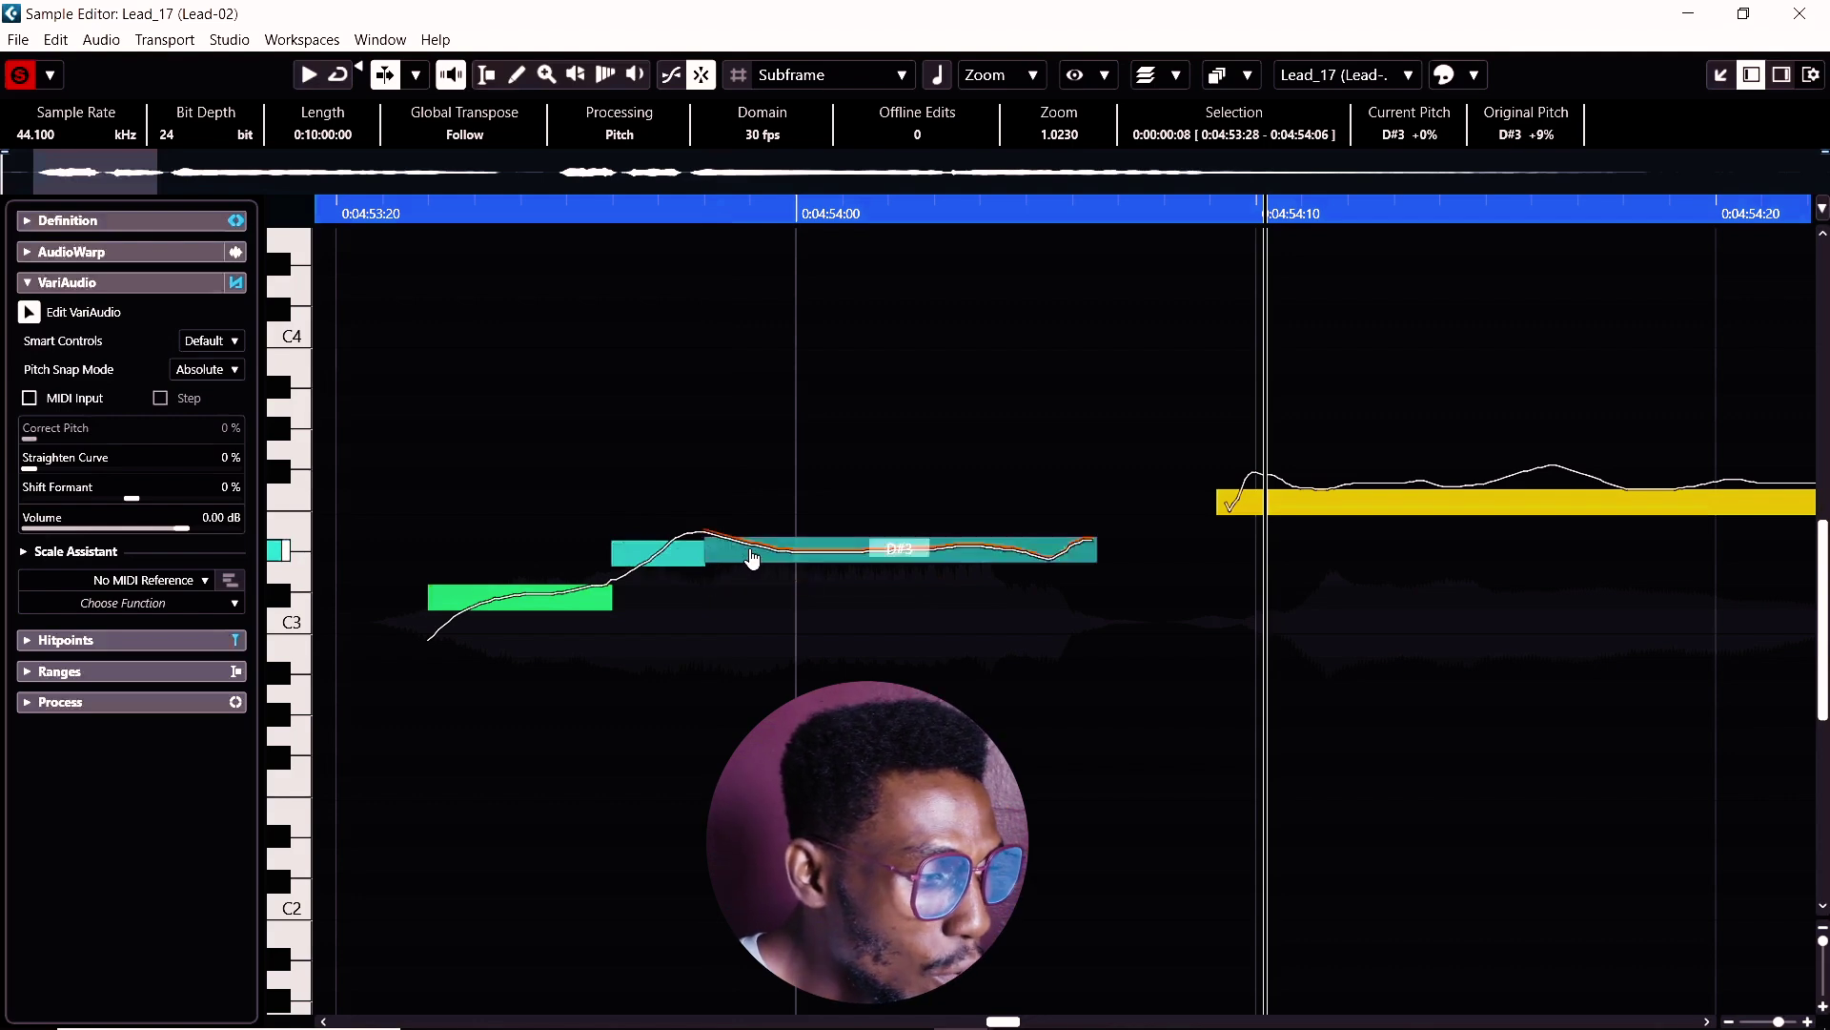
pyautogui.click(686, 549)
pyautogui.click(687, 555)
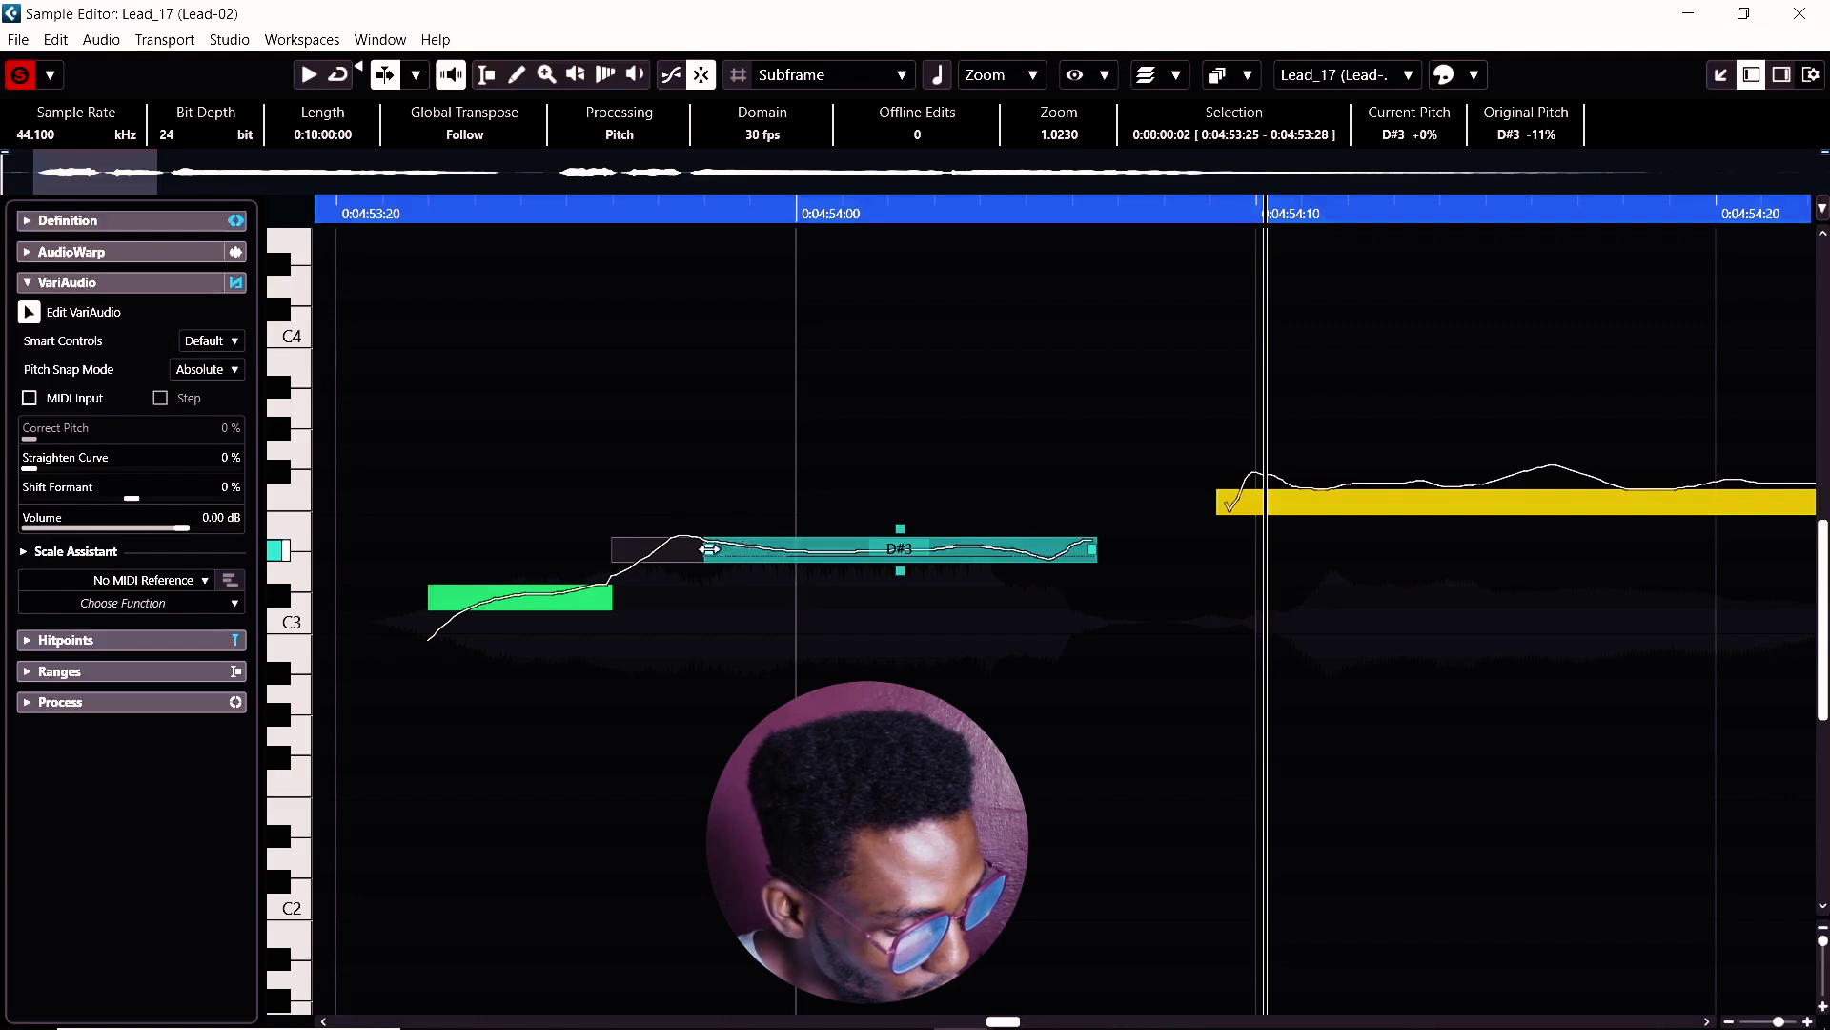
pyautogui.click(681, 547)
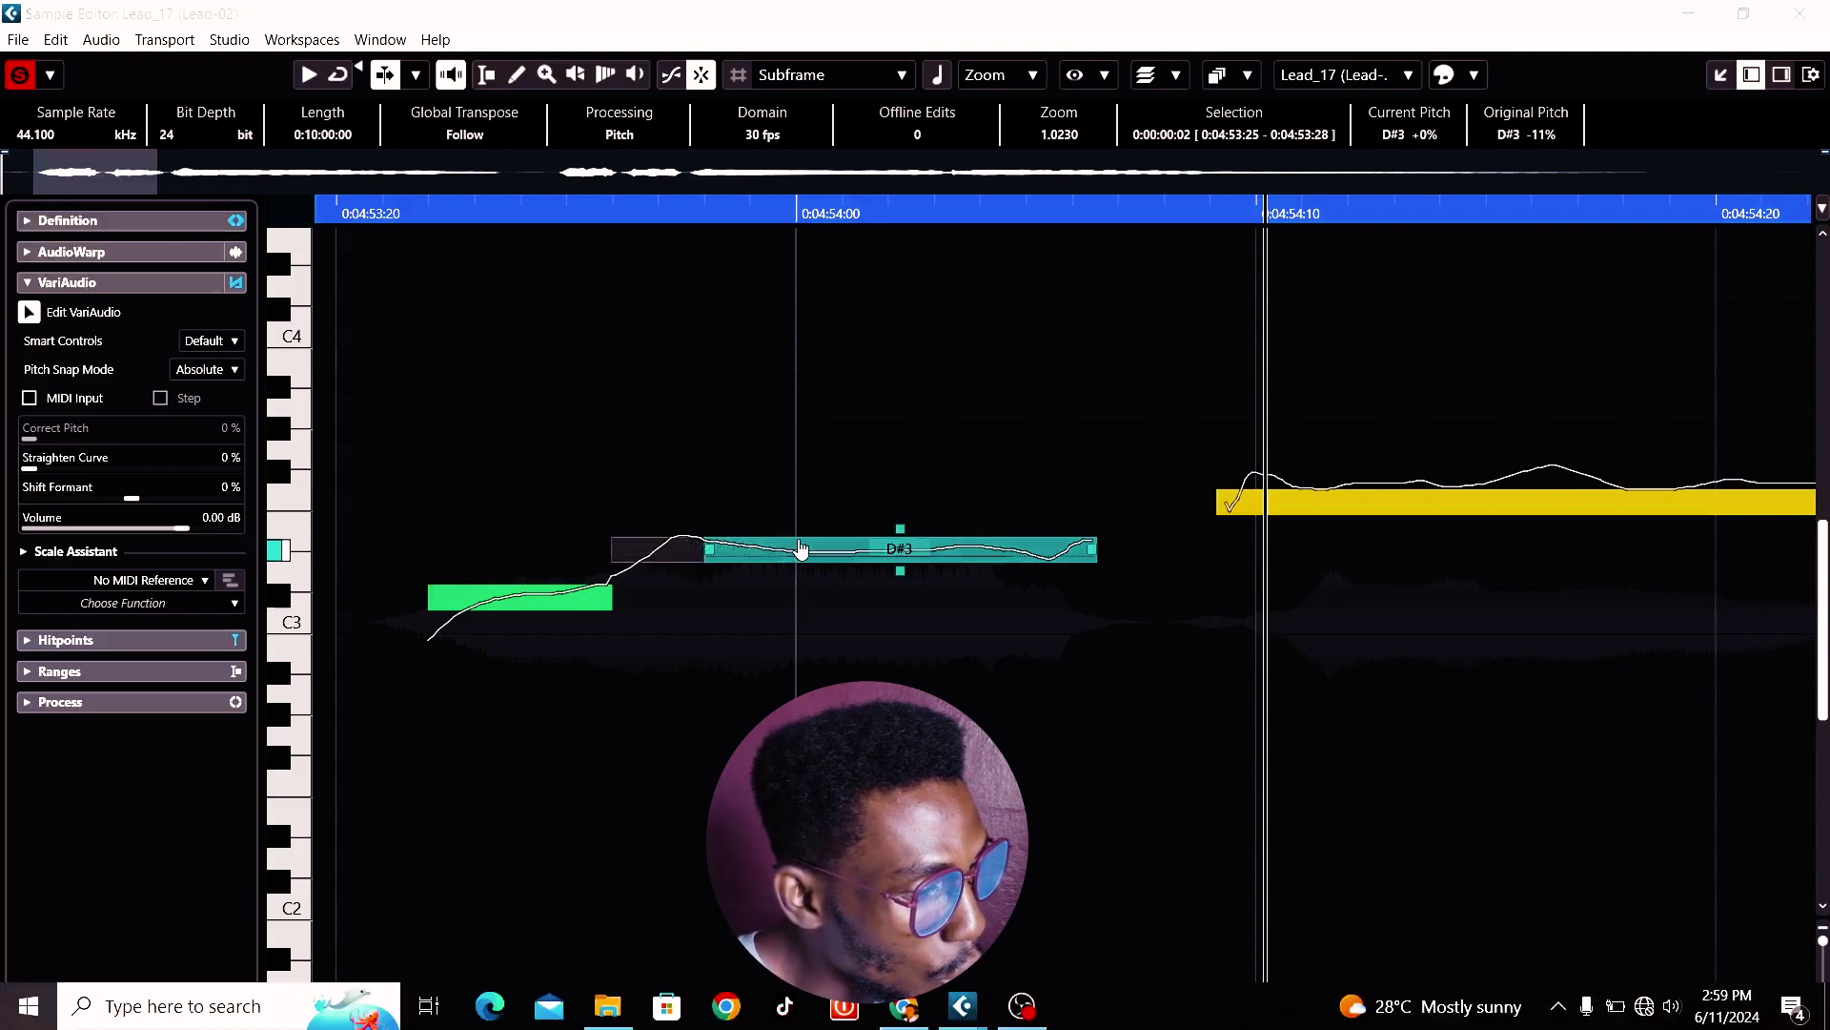
pyautogui.click(873, 551)
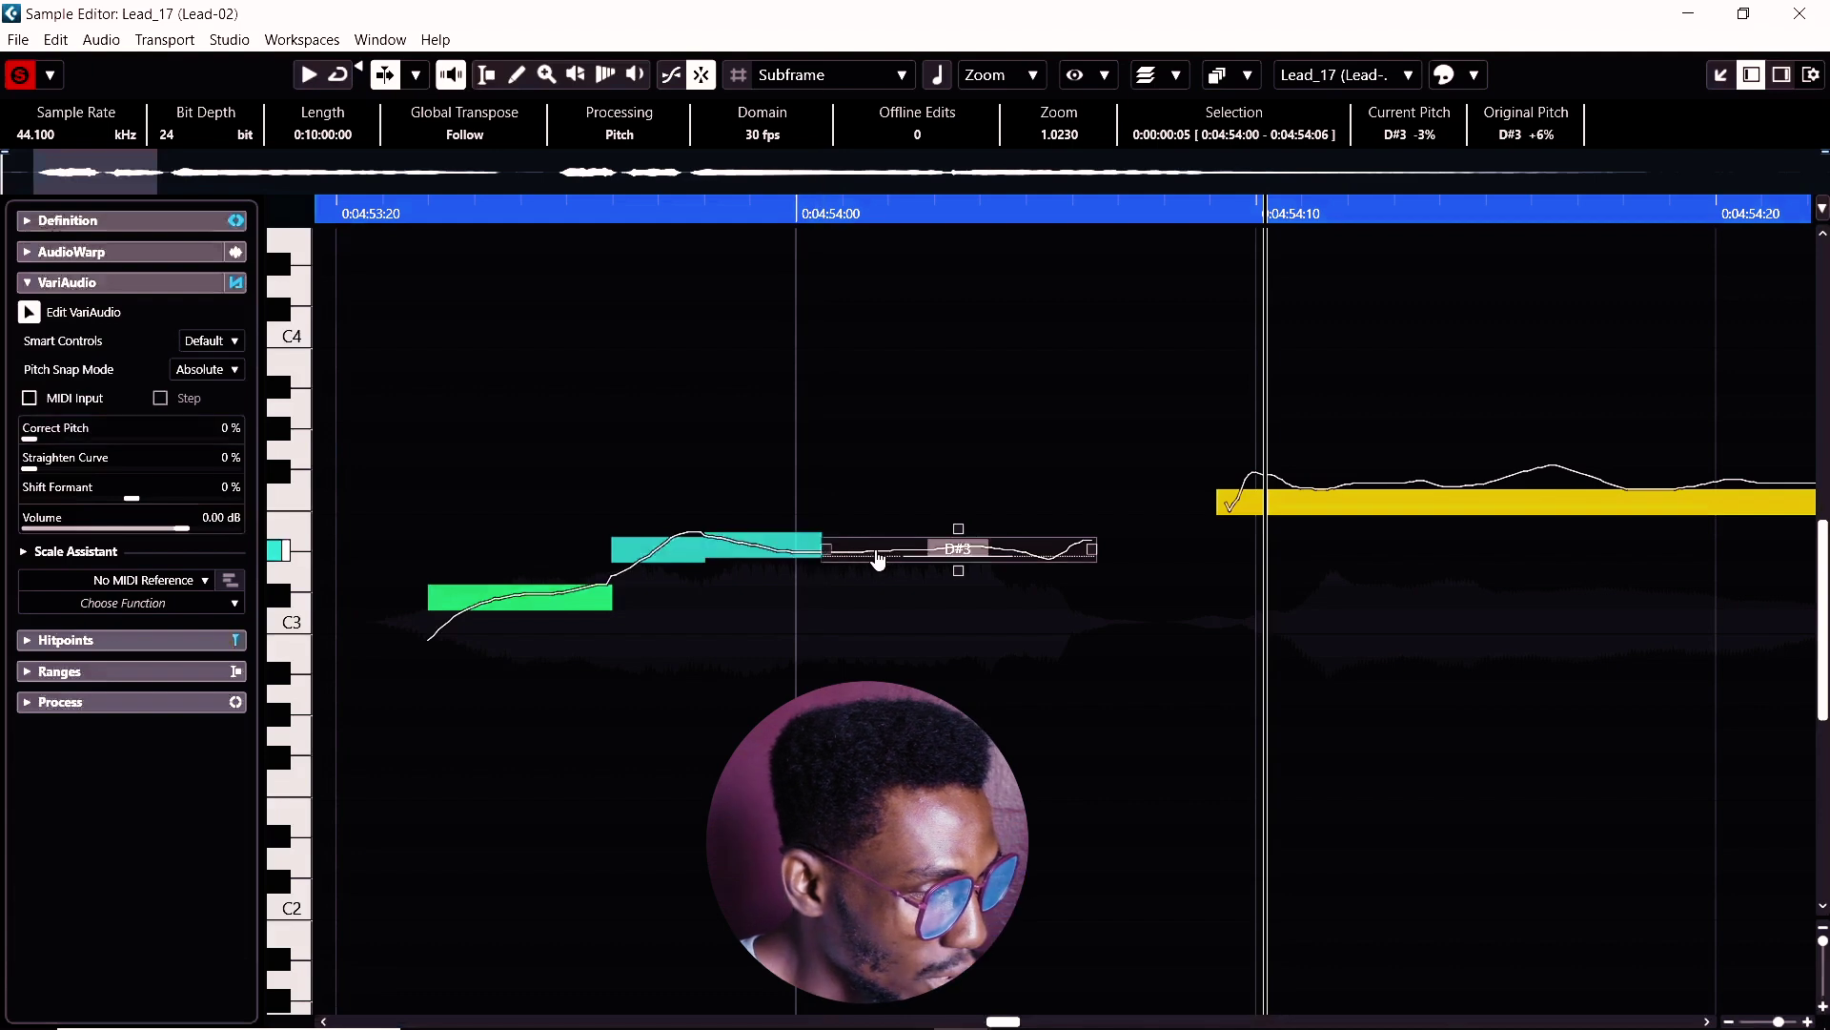
pyautogui.click(933, 552)
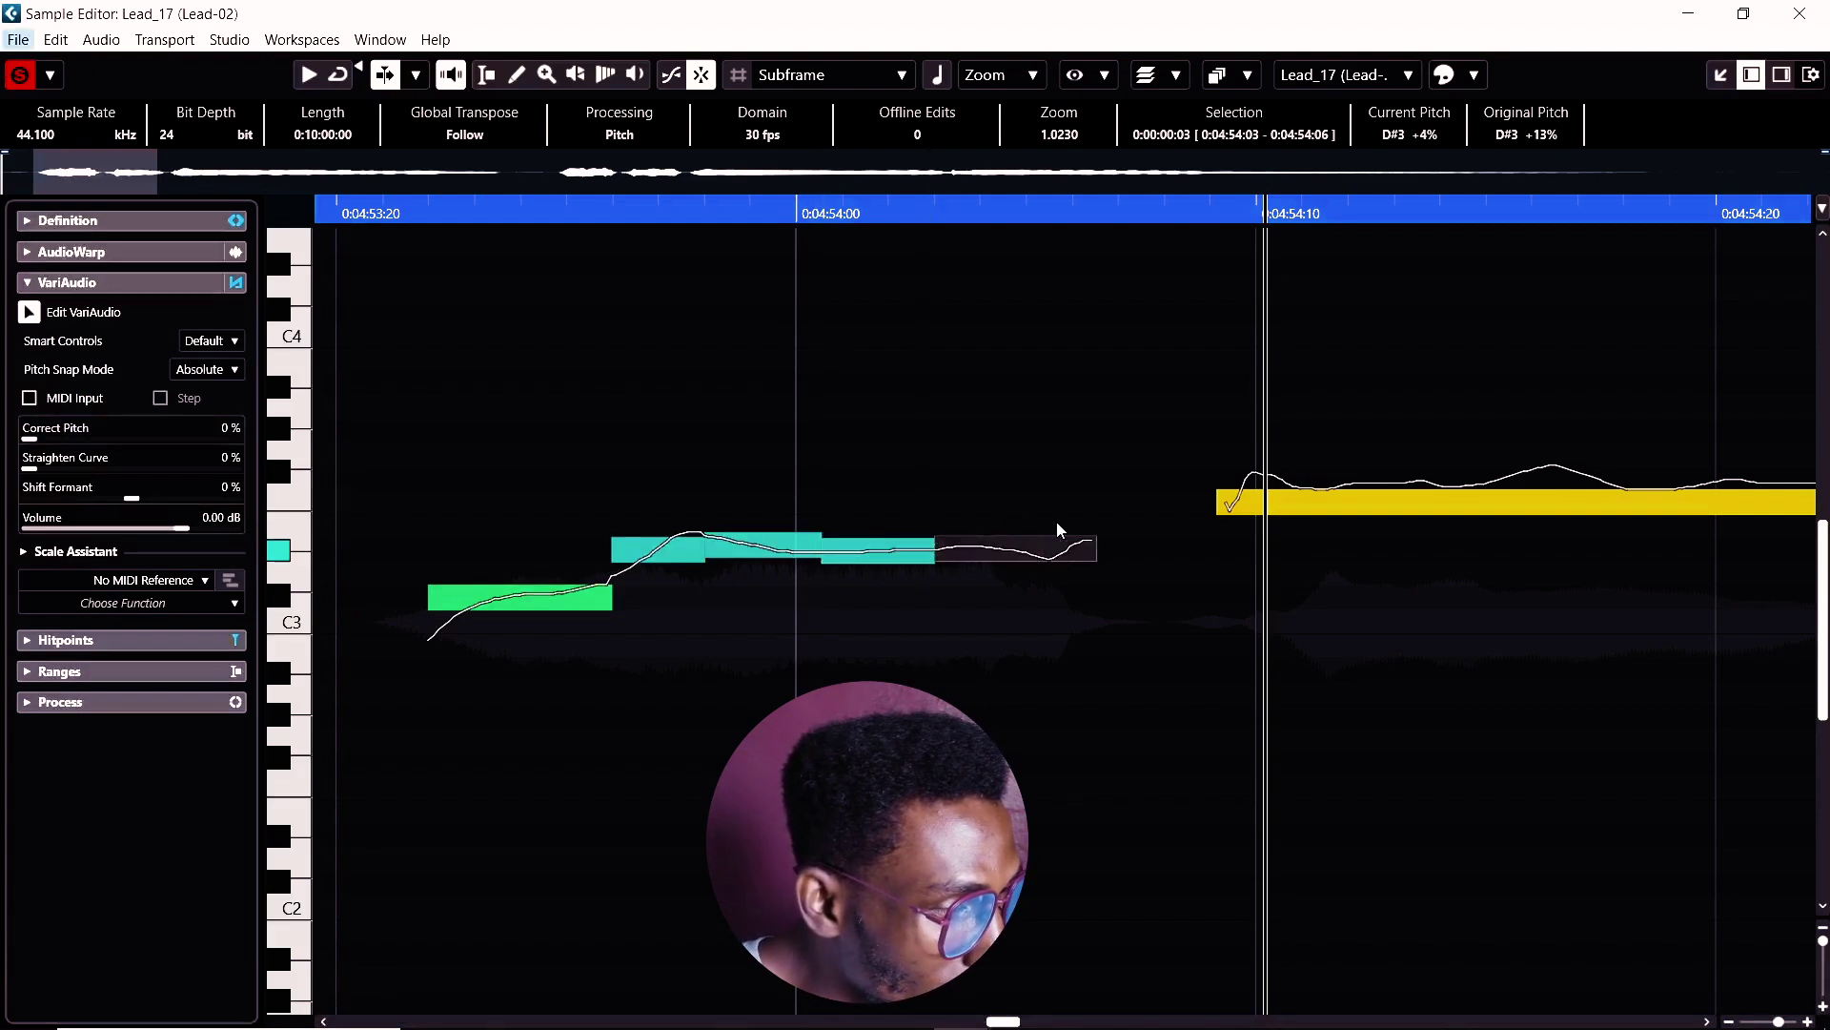
# Straighten the short leading D#3 piece's pitch curve to 33%
pyautogui.moveTo(1070, 492); pyautogui.dragTo(546, 645)
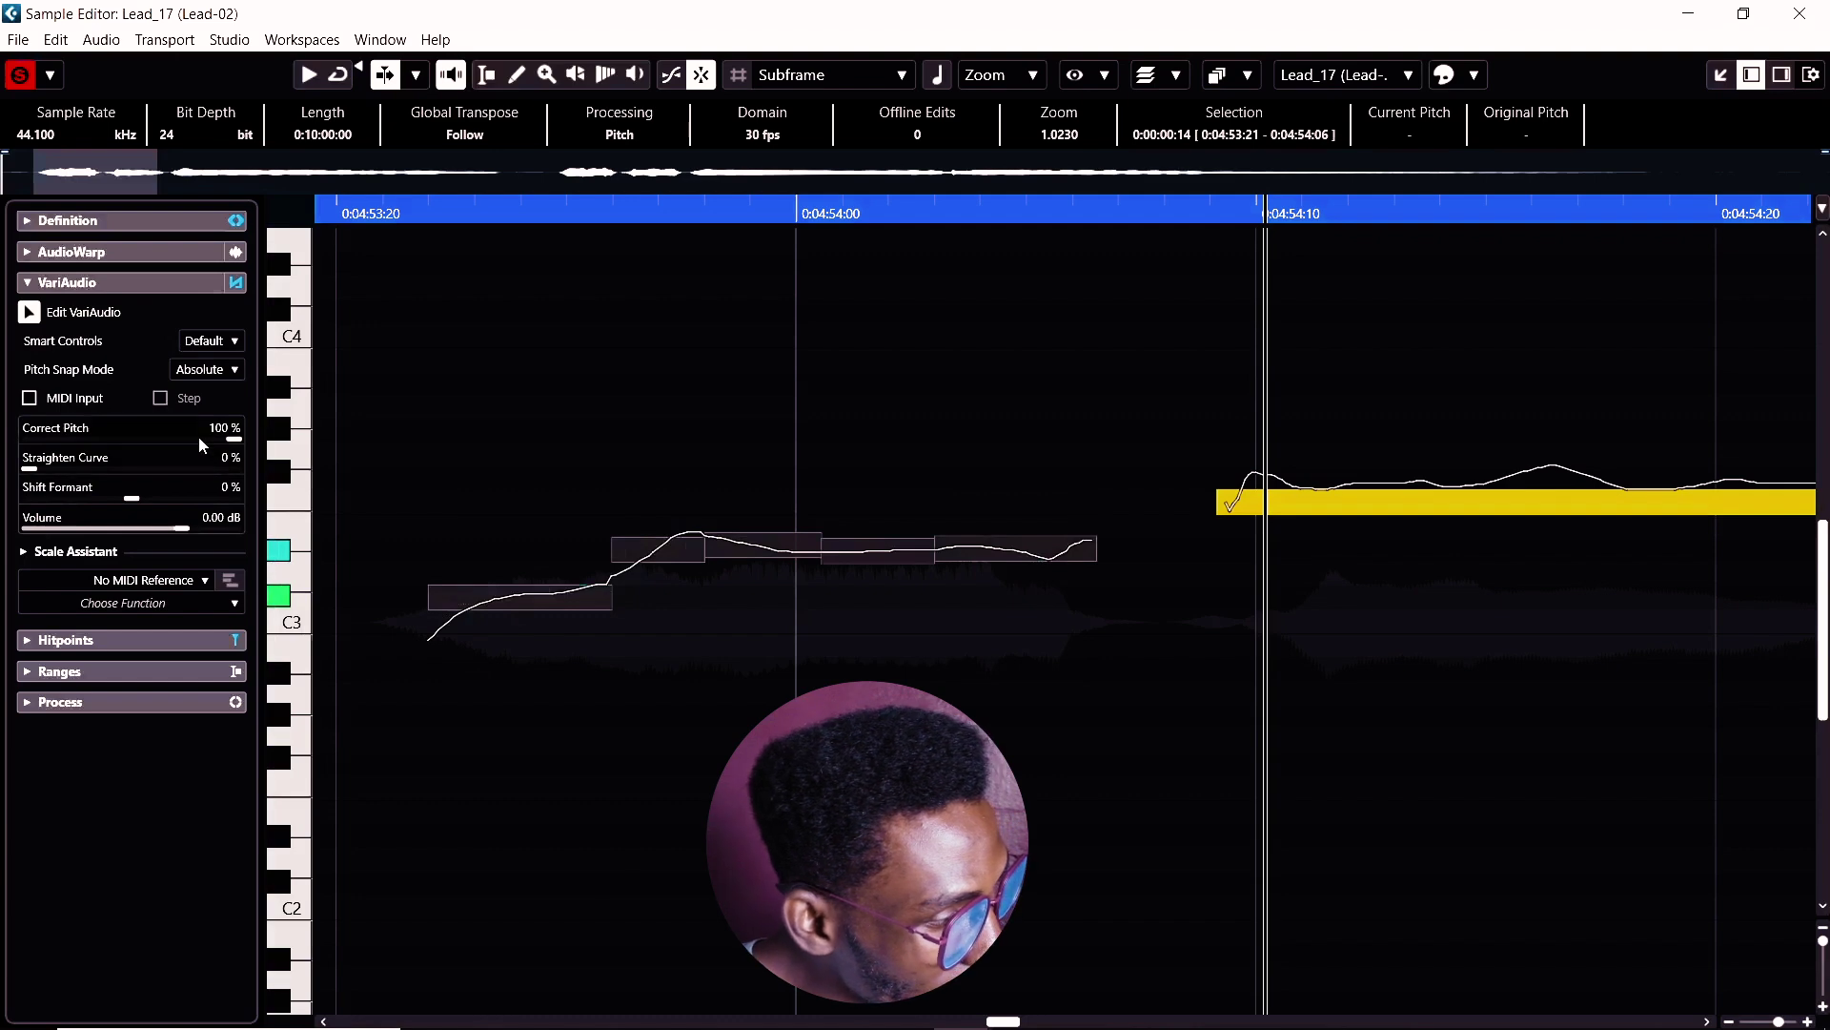
pyautogui.click(618, 506)
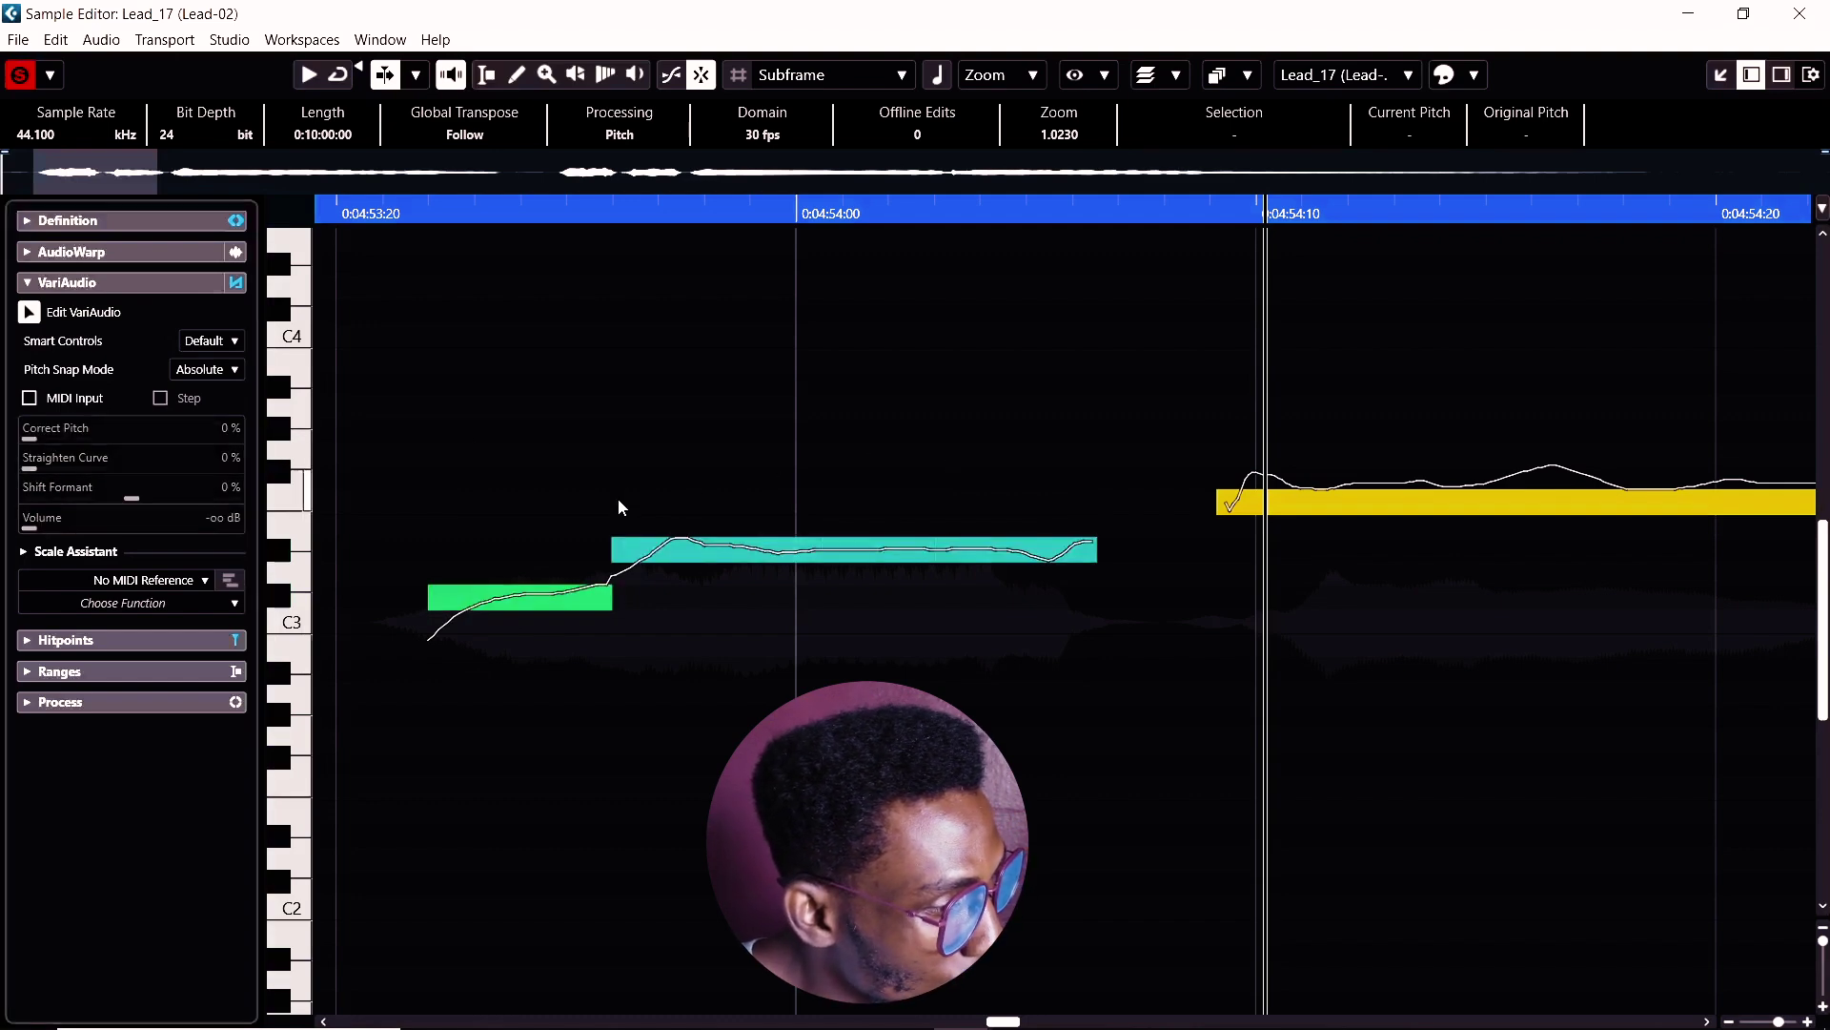
pyautogui.click(658, 553)
pyautogui.scroll(1, 659, 568)
pyautogui.scroll(3, 665, 600)
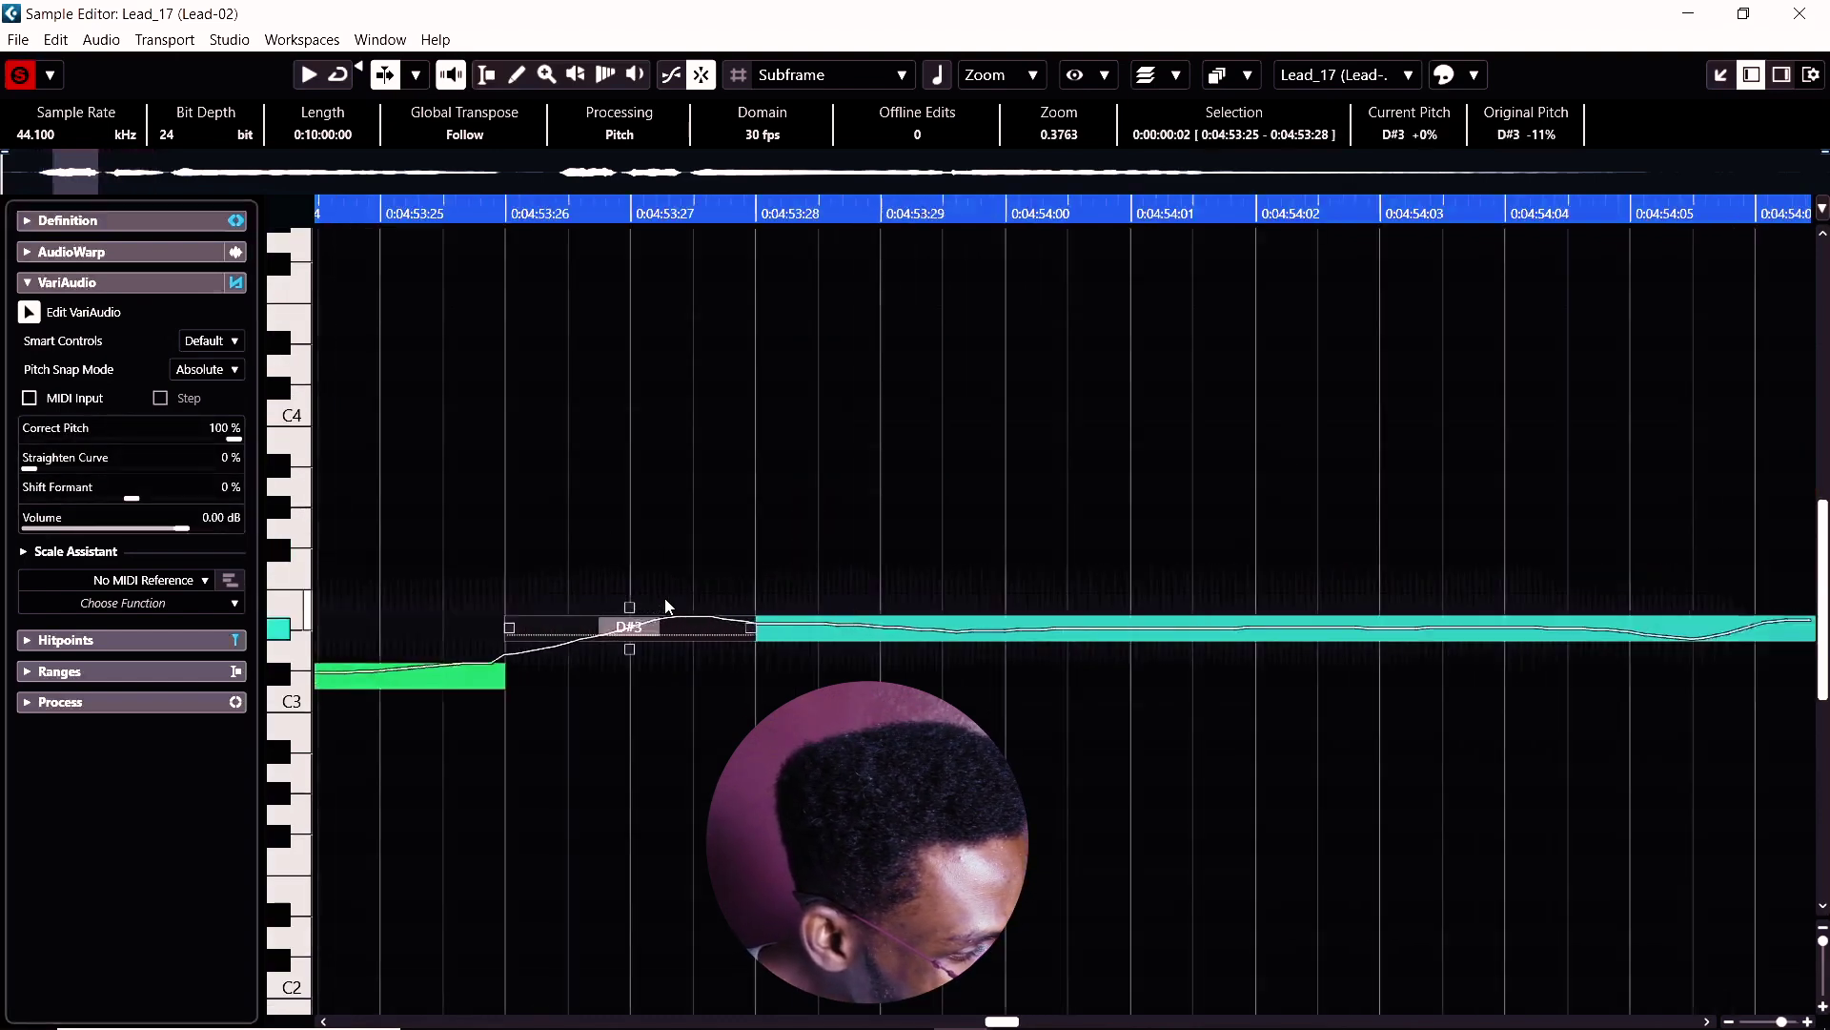
pyautogui.press('alt')
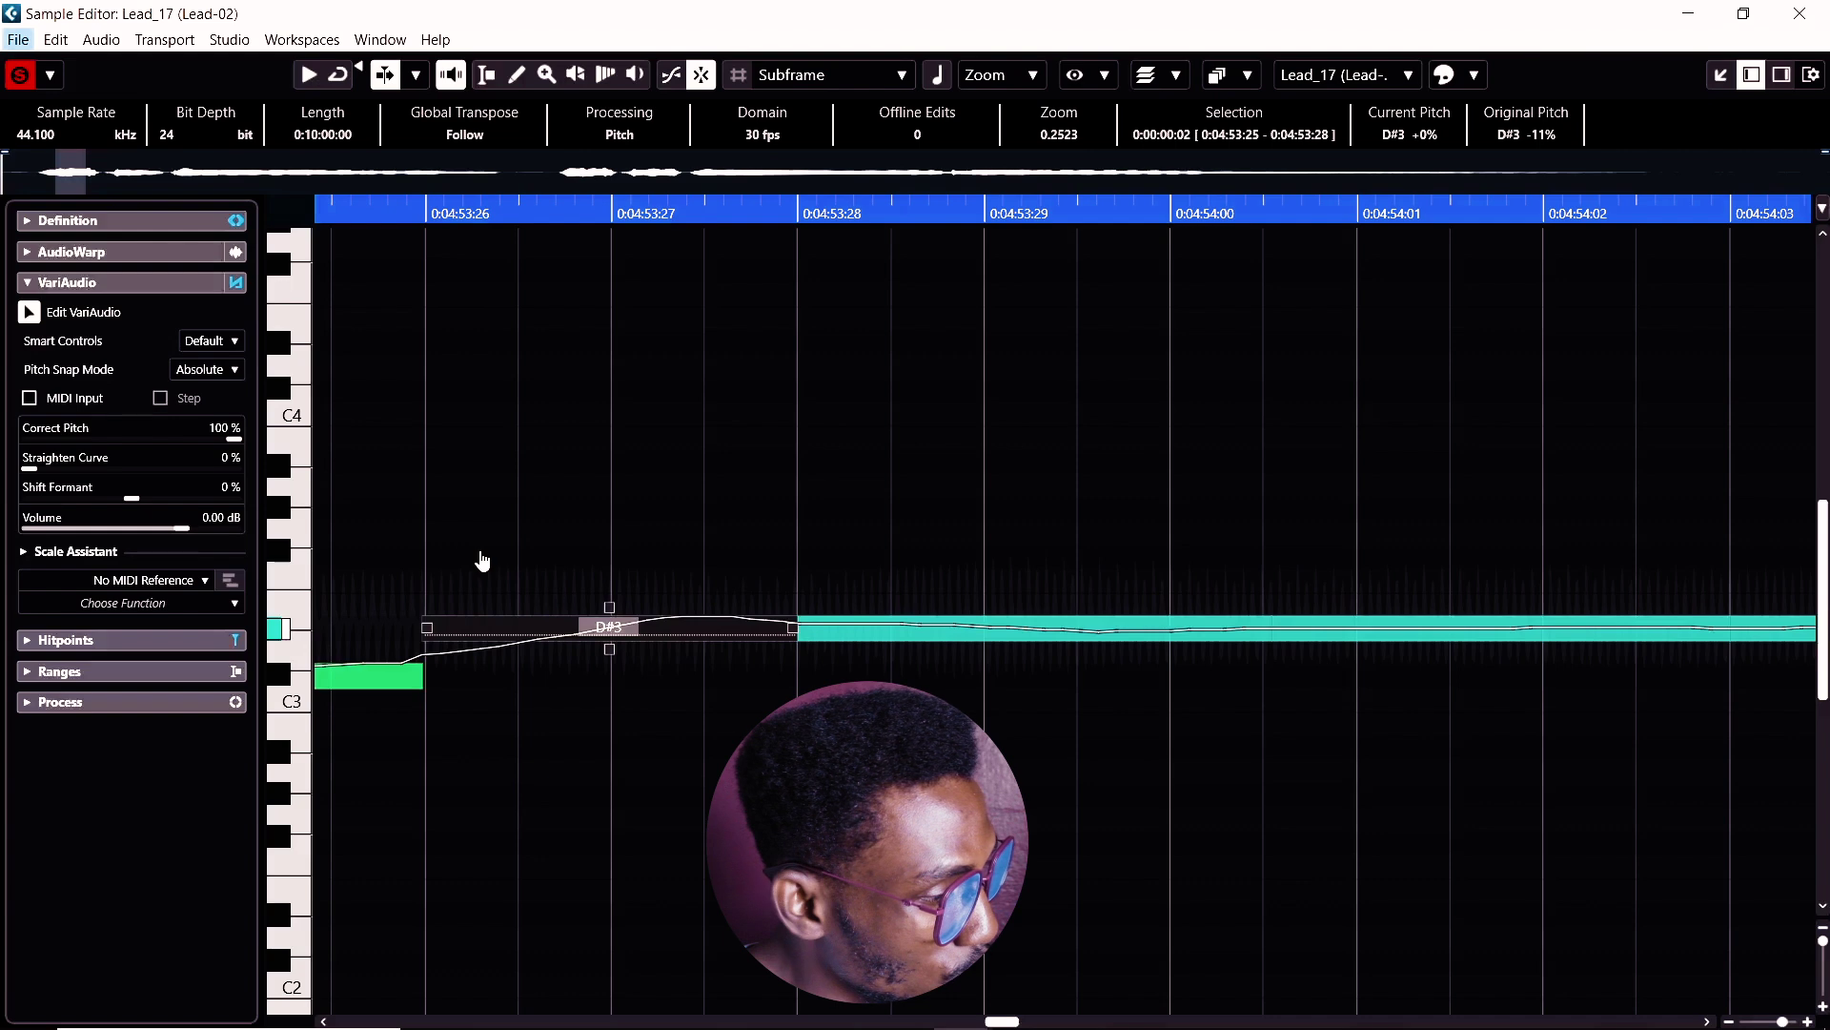
pyautogui.click(611, 608)
pyautogui.moveTo(610, 608); pyautogui.dragTo(612, 667)
# Select four of the pitch segments and play them back
pyautogui.scroll(-5, 643, 627)
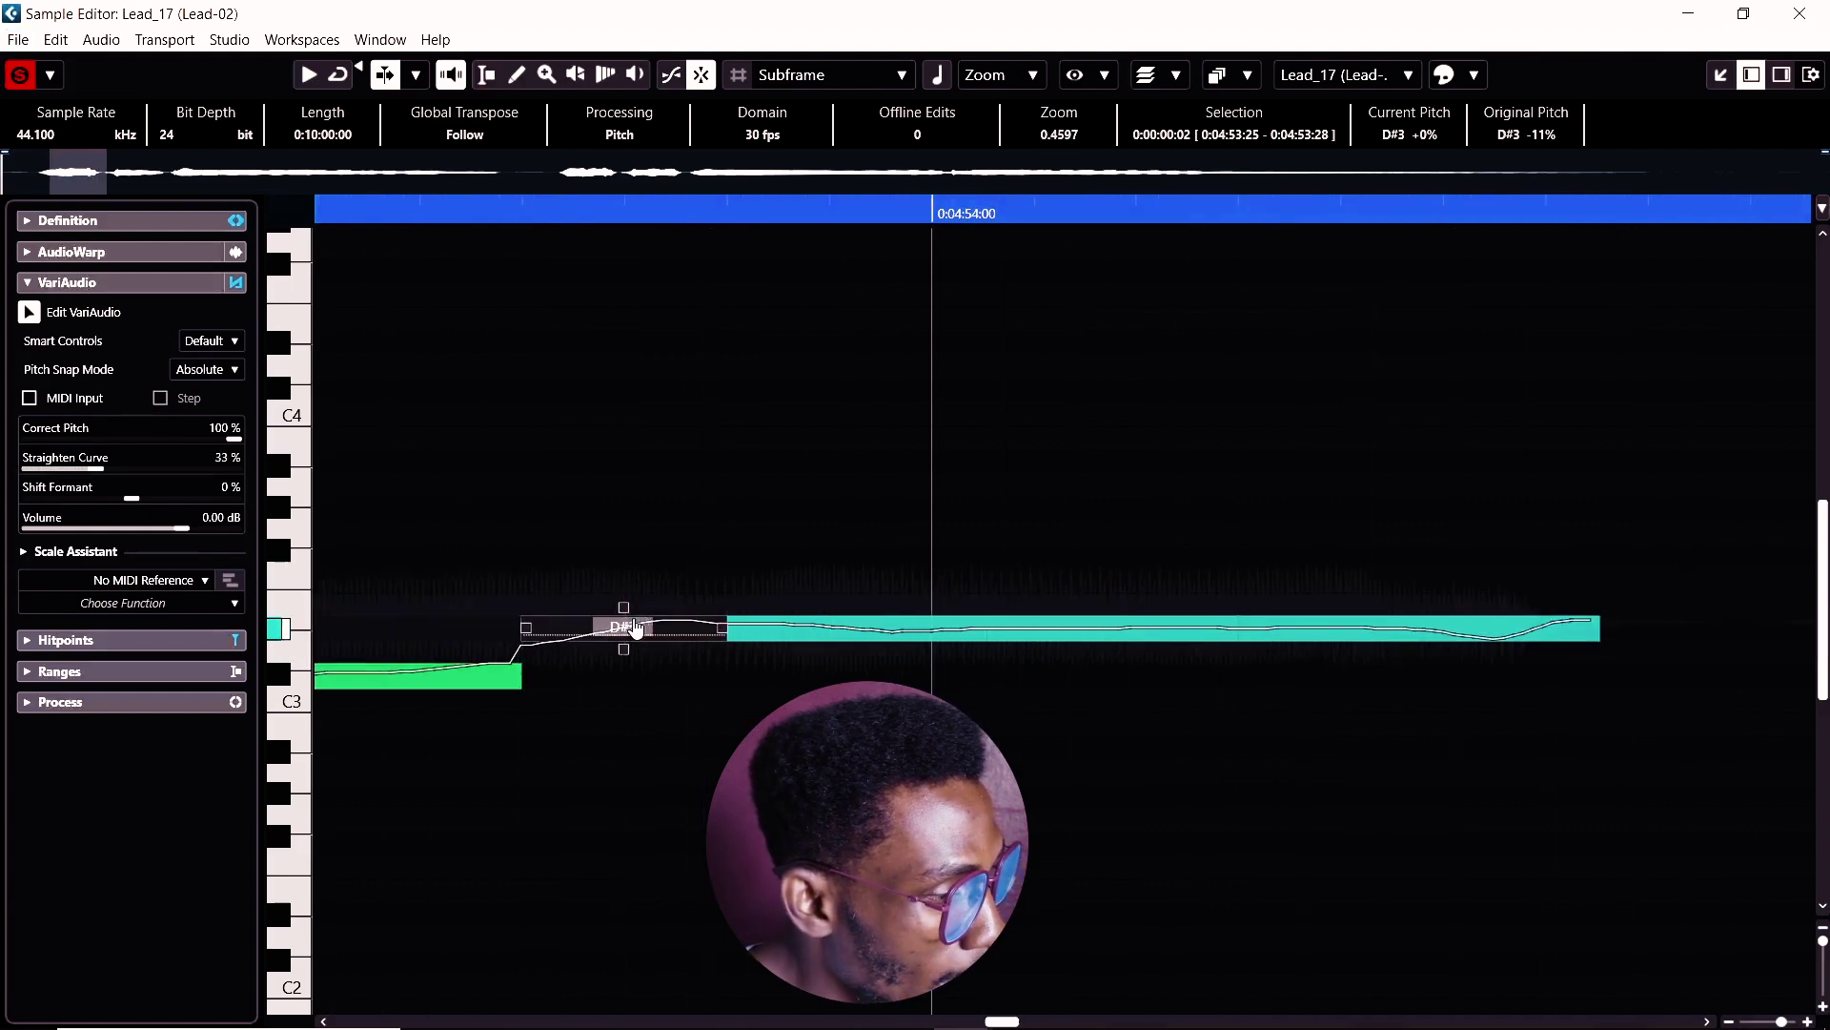
pyautogui.moveTo(580, 499)
pyautogui.mouseDown()
pyautogui.moveTo(581, 626)
pyautogui.moveTo(711, 817)
pyautogui.mouseUp()
pyautogui.press('l')
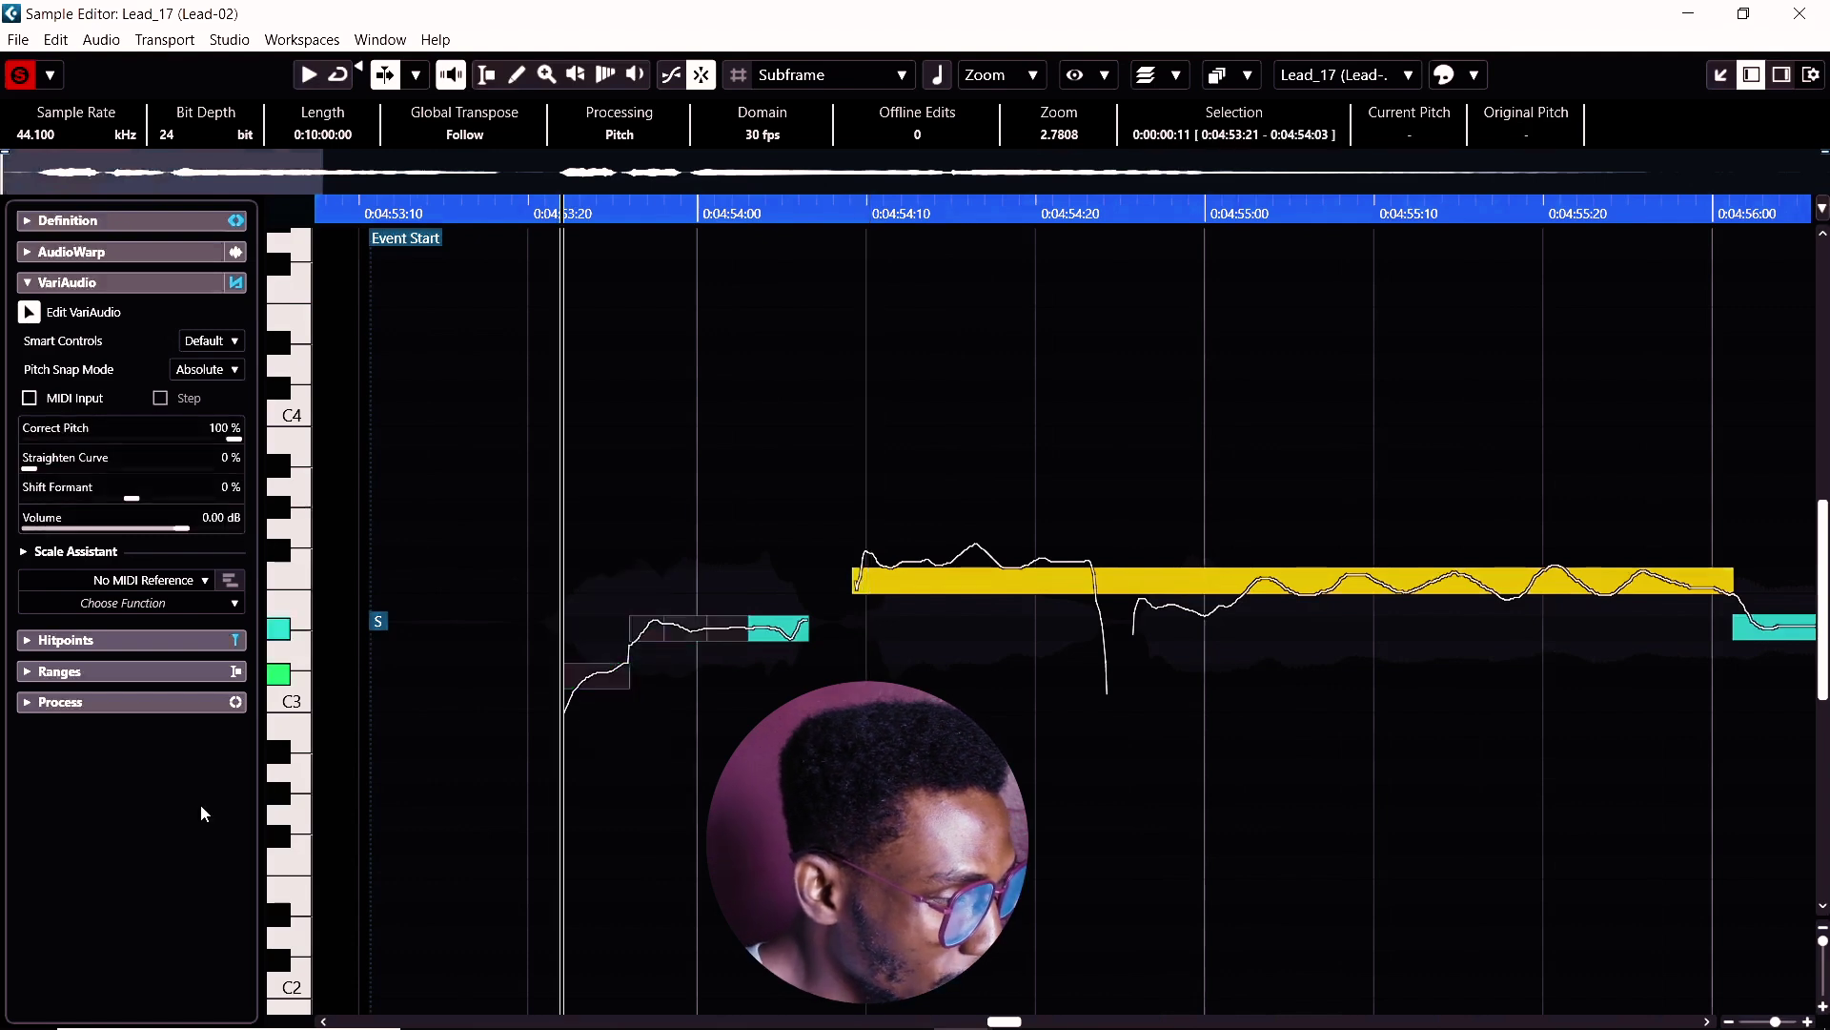
pyautogui.press('space')
# Audition the F3 segment, split it, and raise its left part to F#3
pyautogui.click(1003, 591)
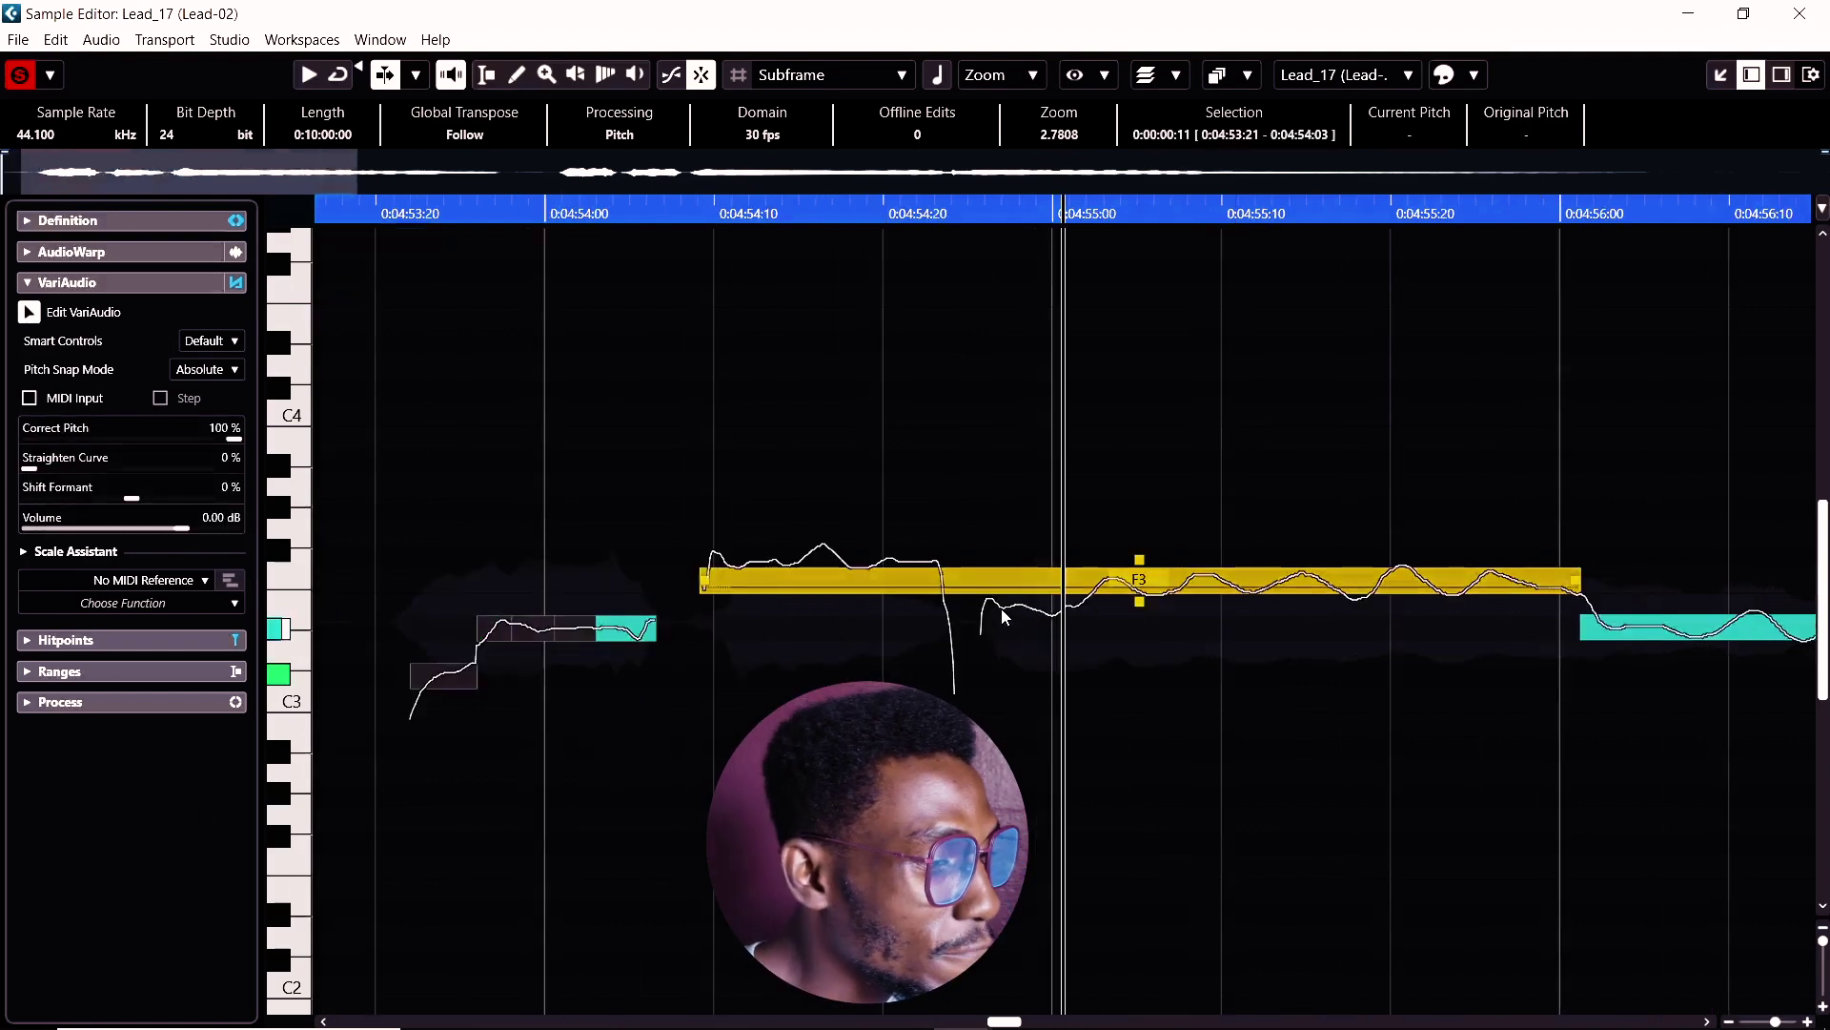
pyautogui.click(1005, 587)
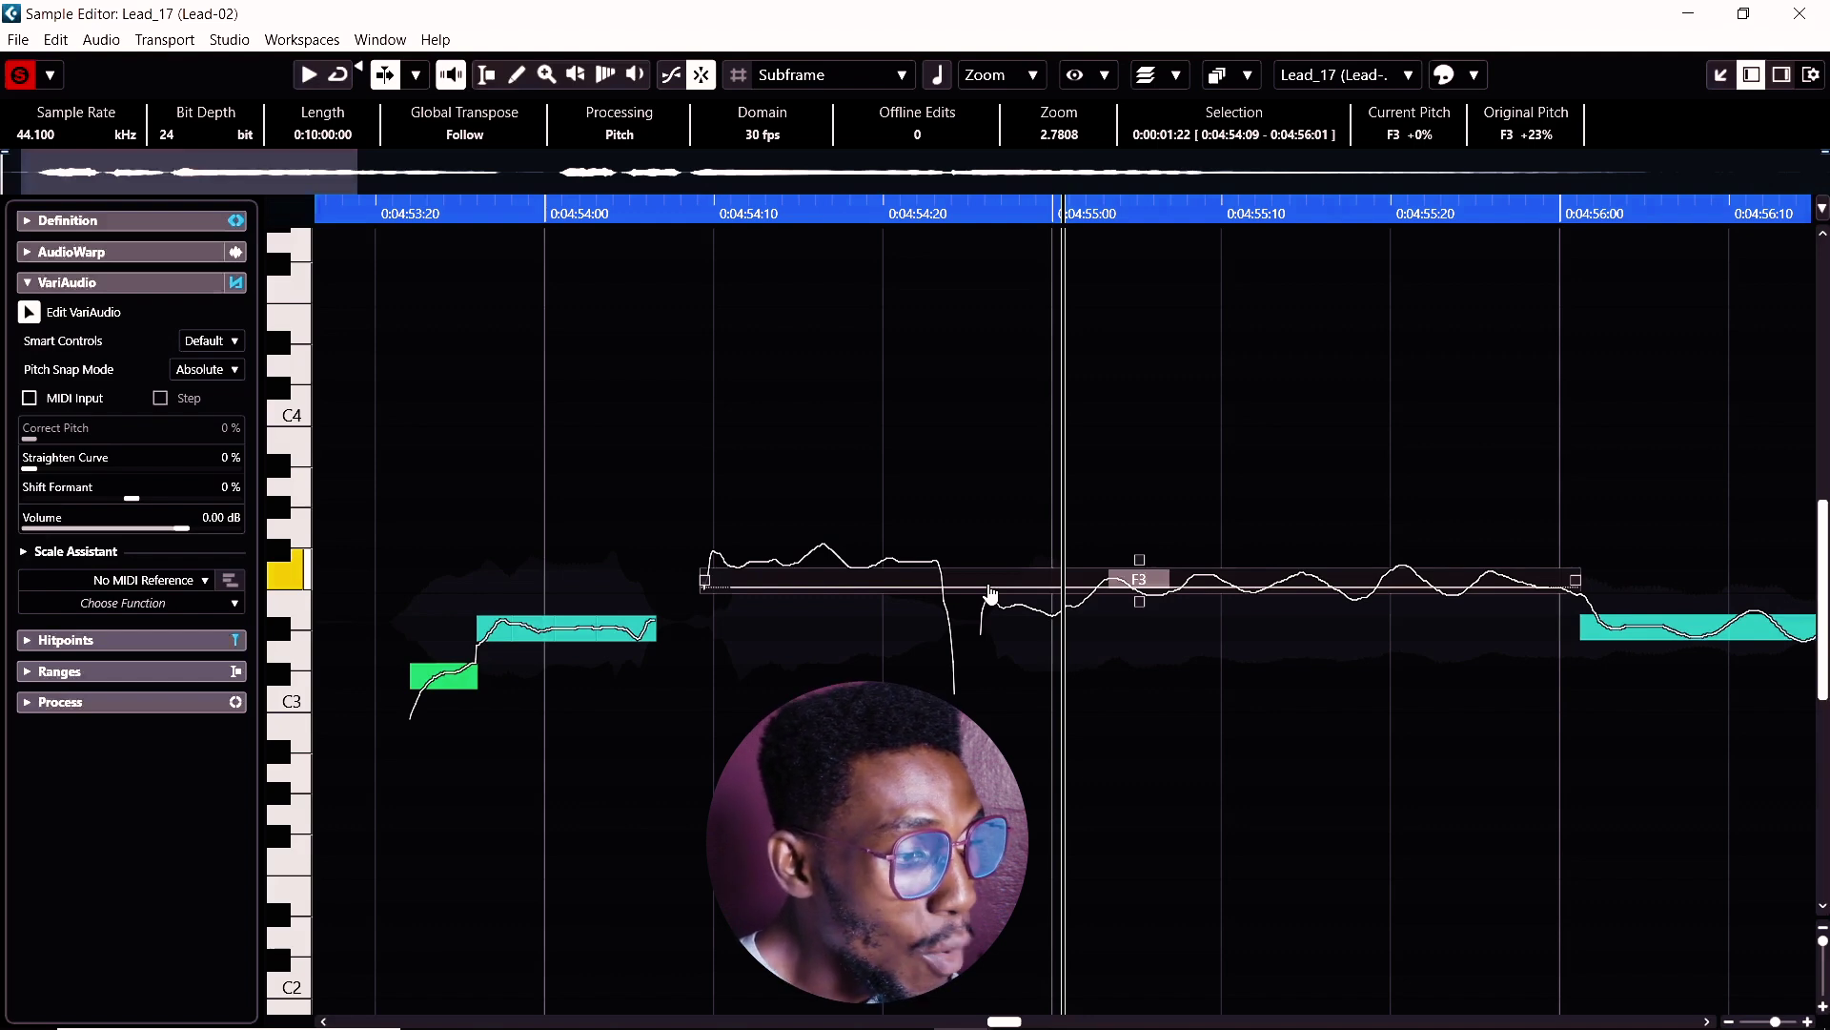
pyautogui.press('l')
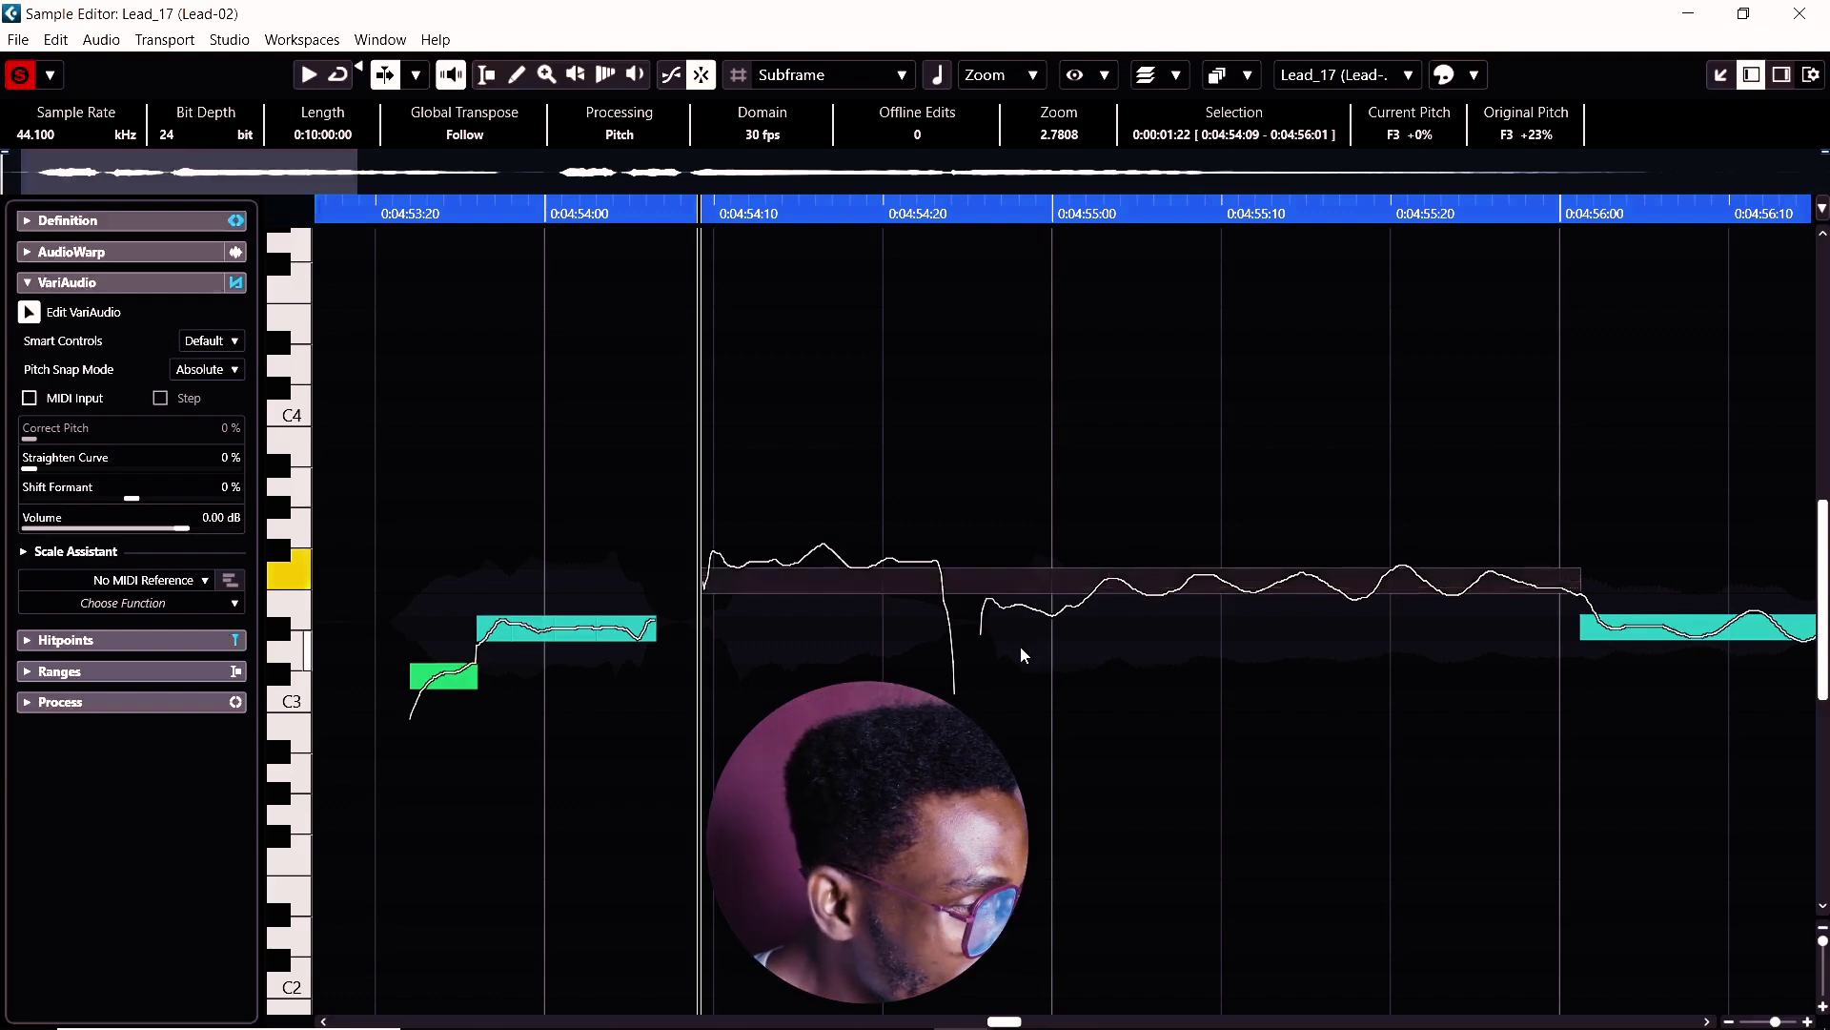
pyautogui.press('space')
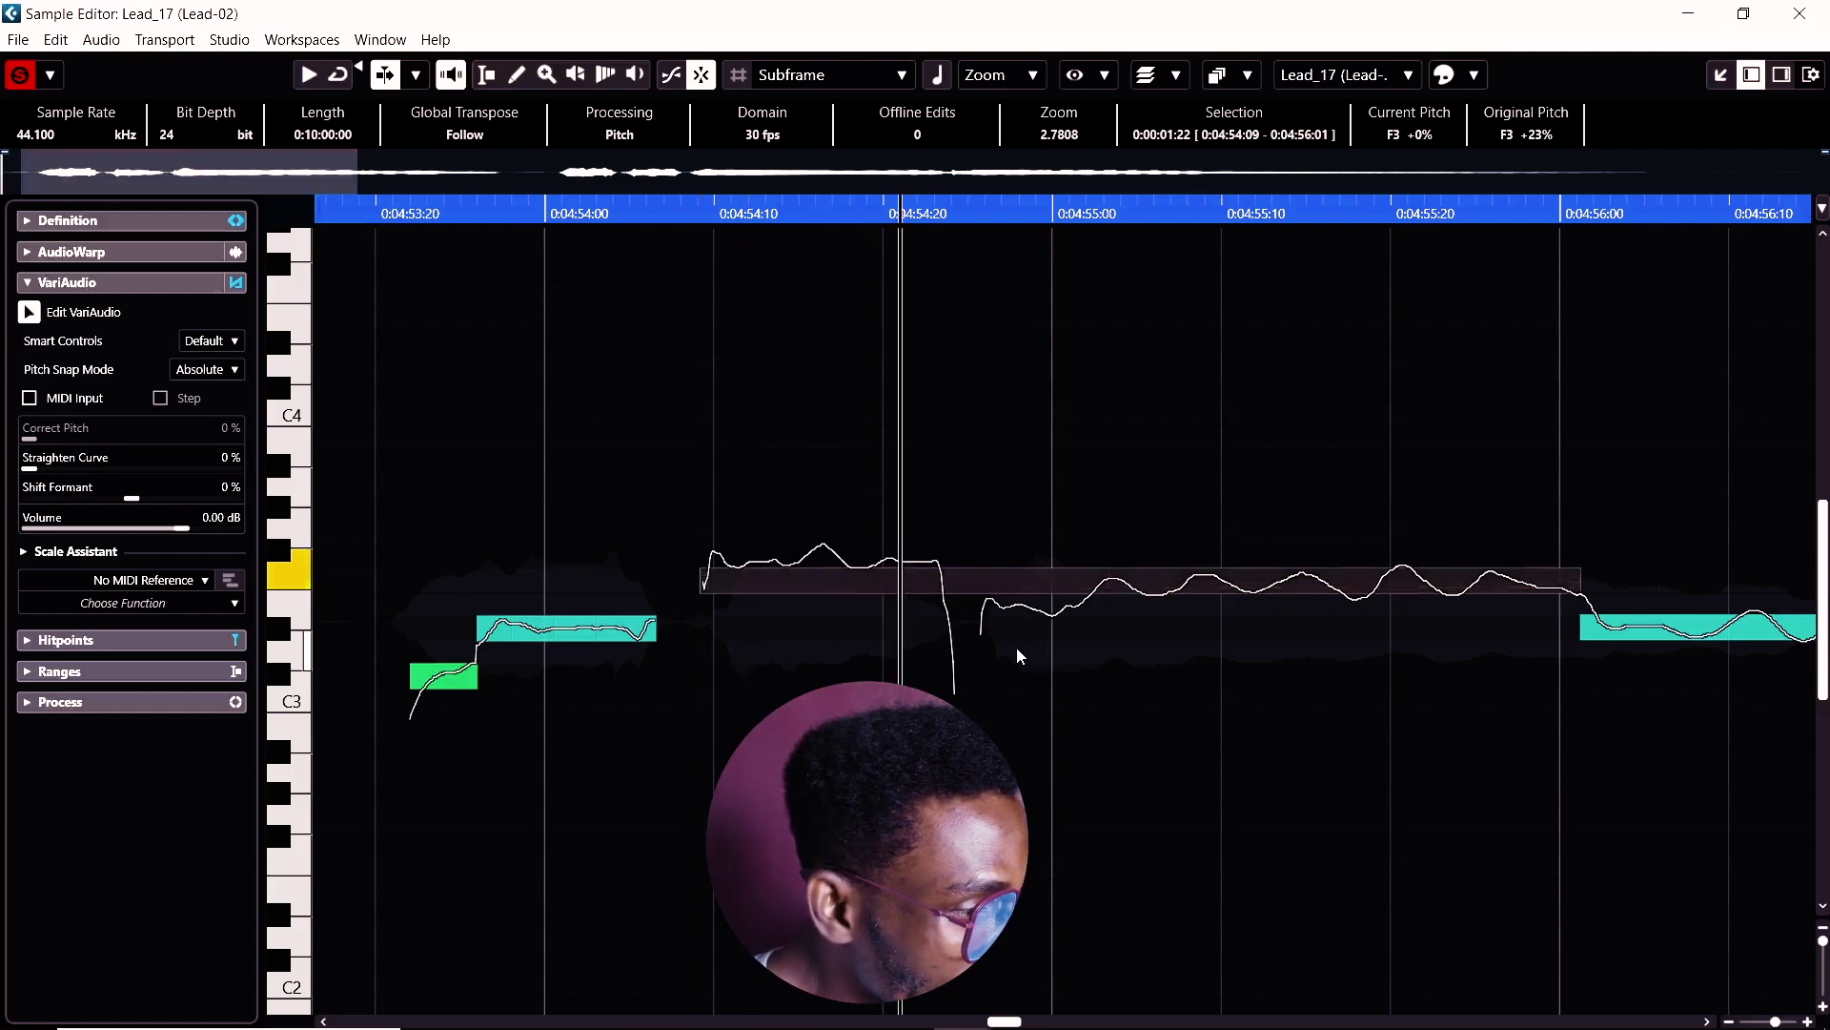
pyautogui.click(967, 593)
pyautogui.moveTo(811, 562); pyautogui.dragTo(811, 540)
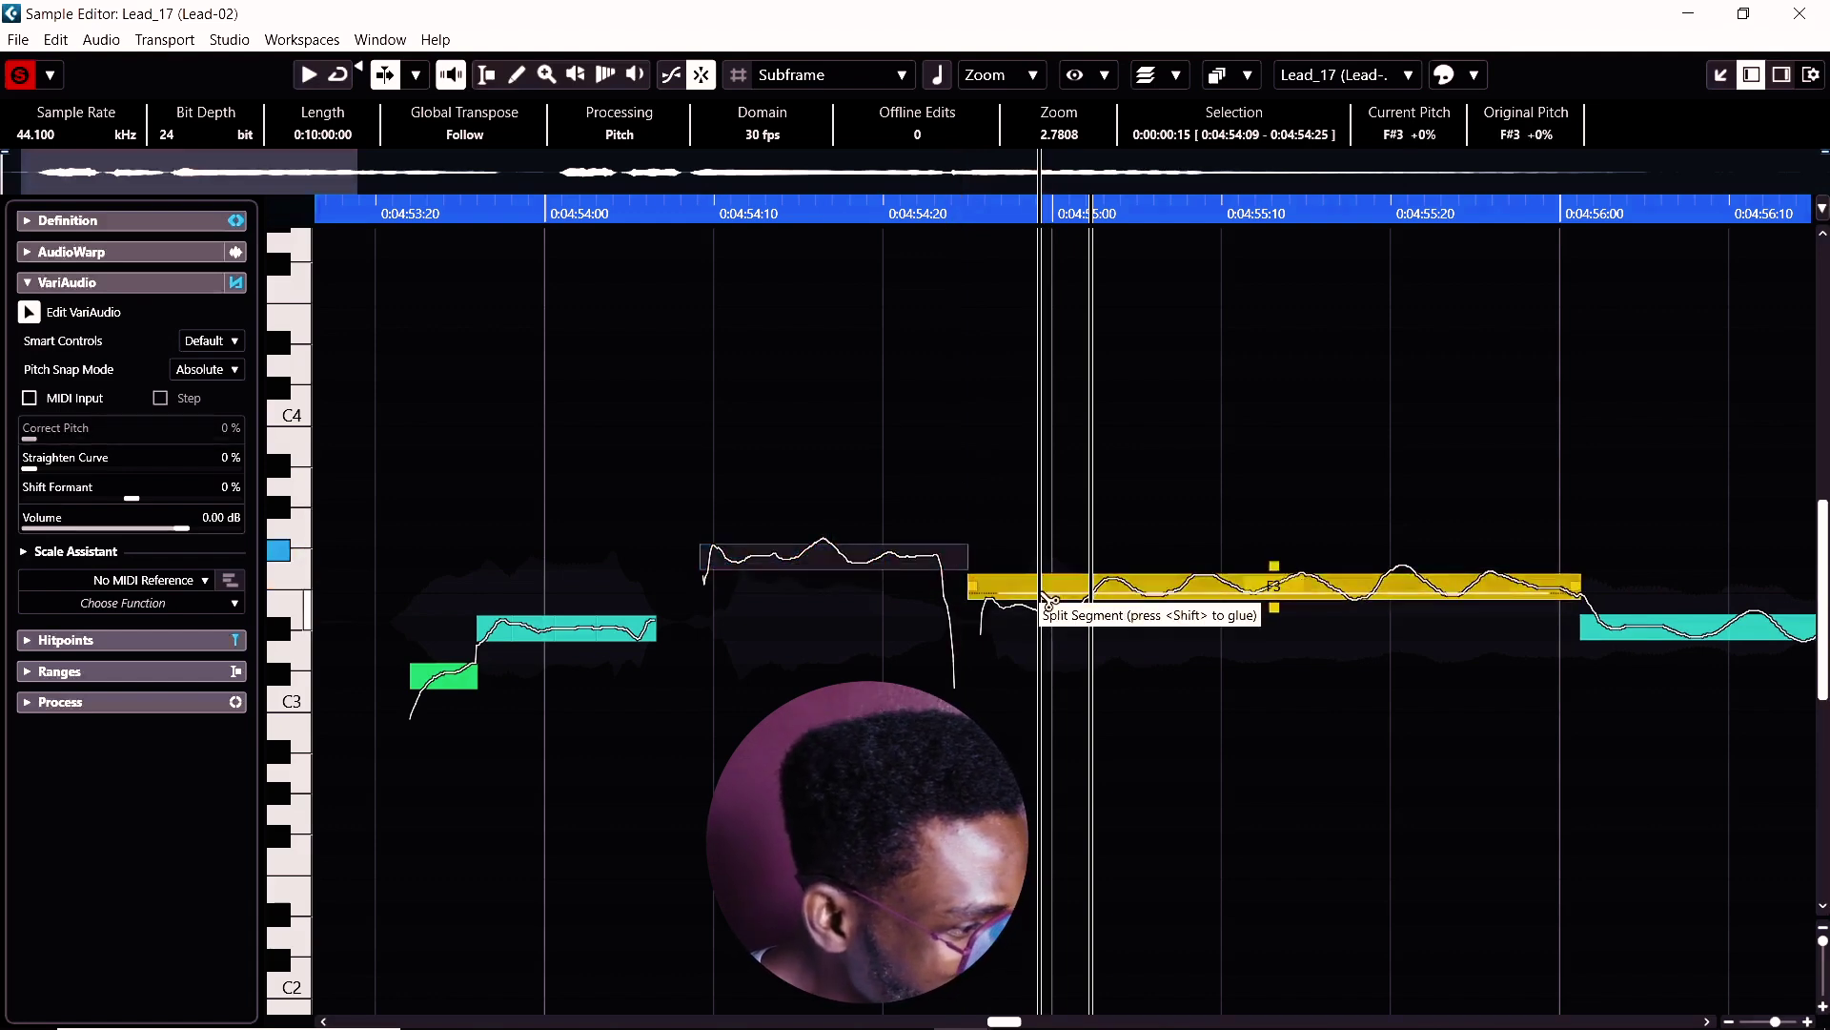
# Split off the F3 note's short lead-in, lower it to E3 then D#3, and play back
pyautogui.click(1077, 586)
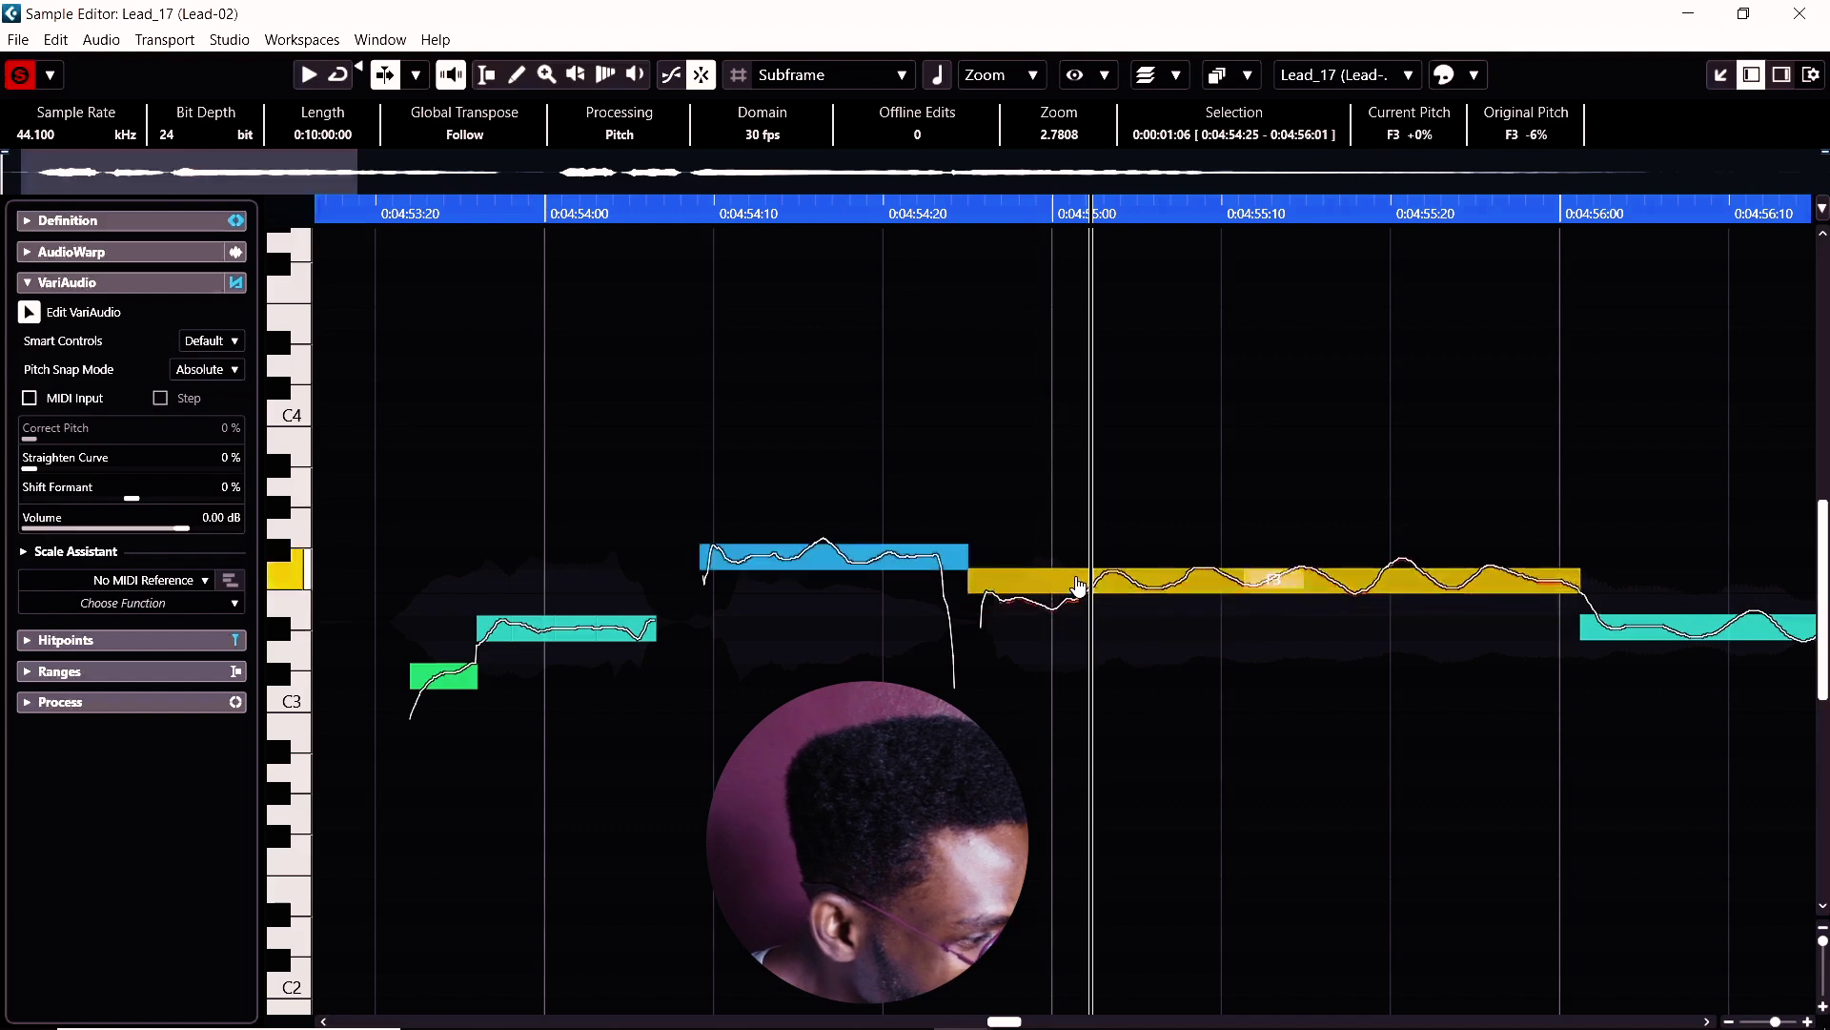
pyautogui.click(1074, 589)
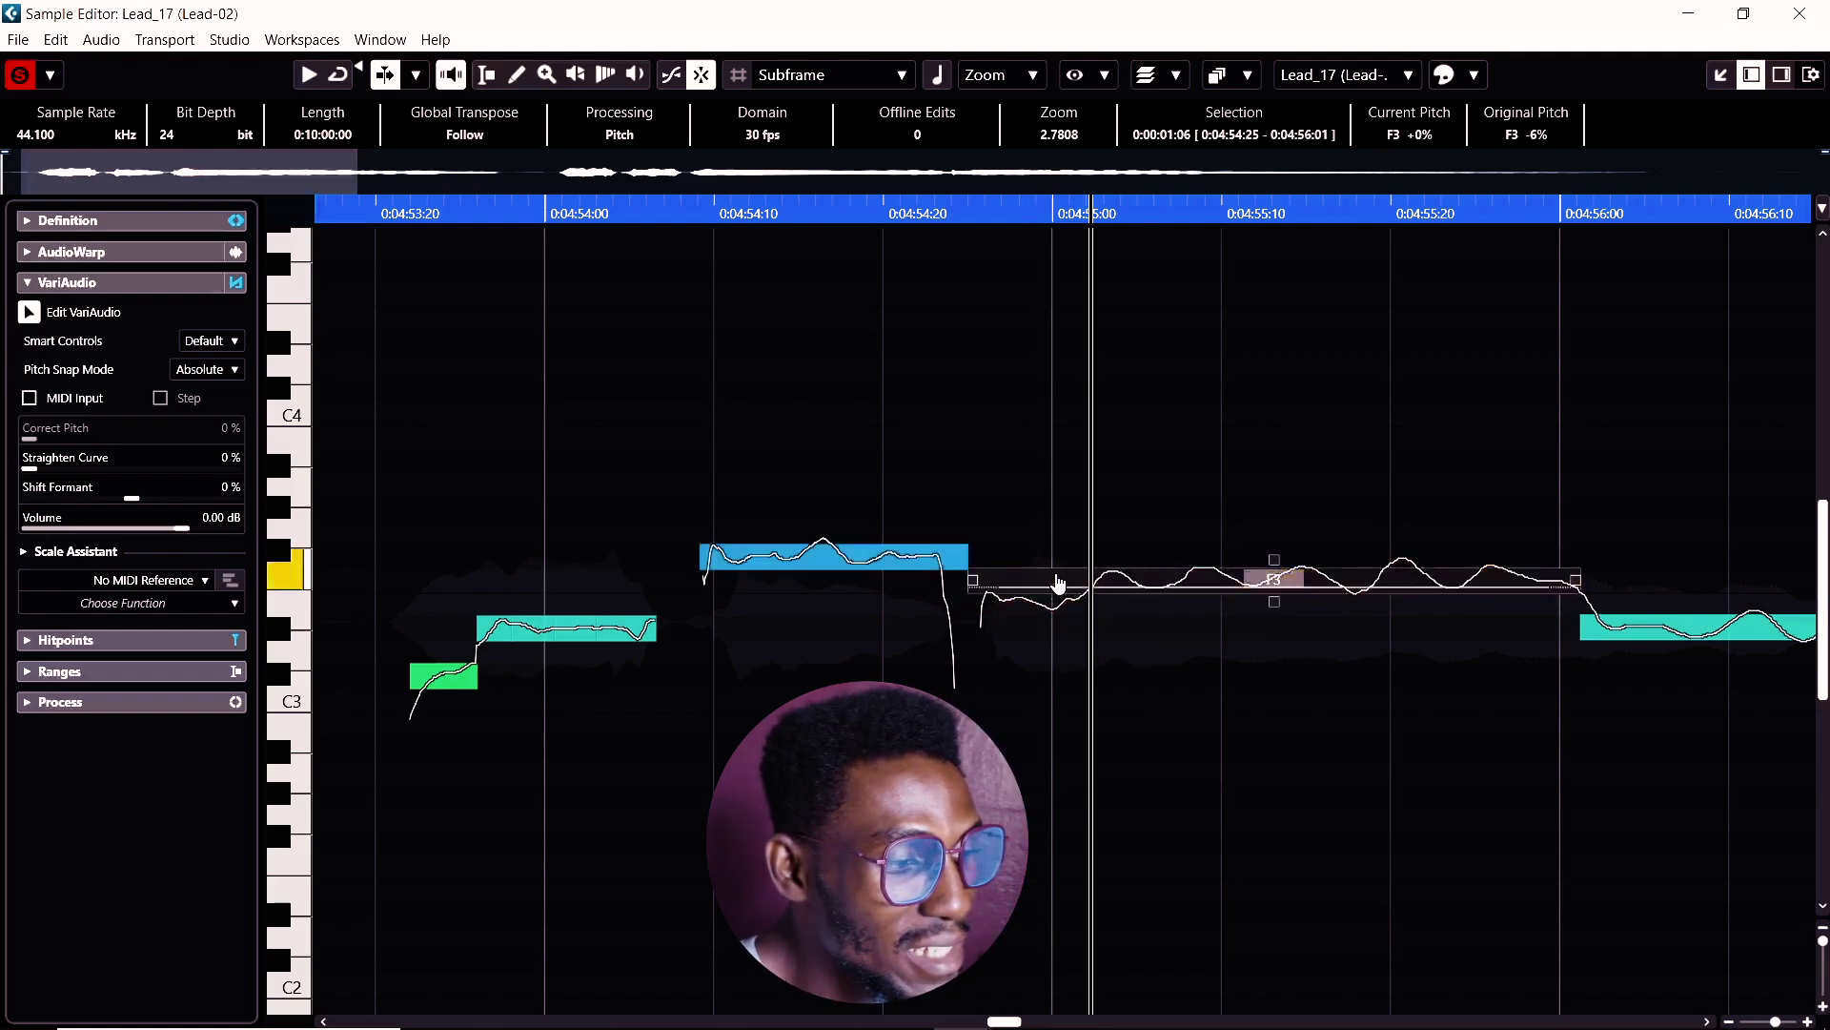
pyautogui.click(1044, 602)
pyautogui.moveTo(1041, 604); pyautogui.dragTo(1139, 587)
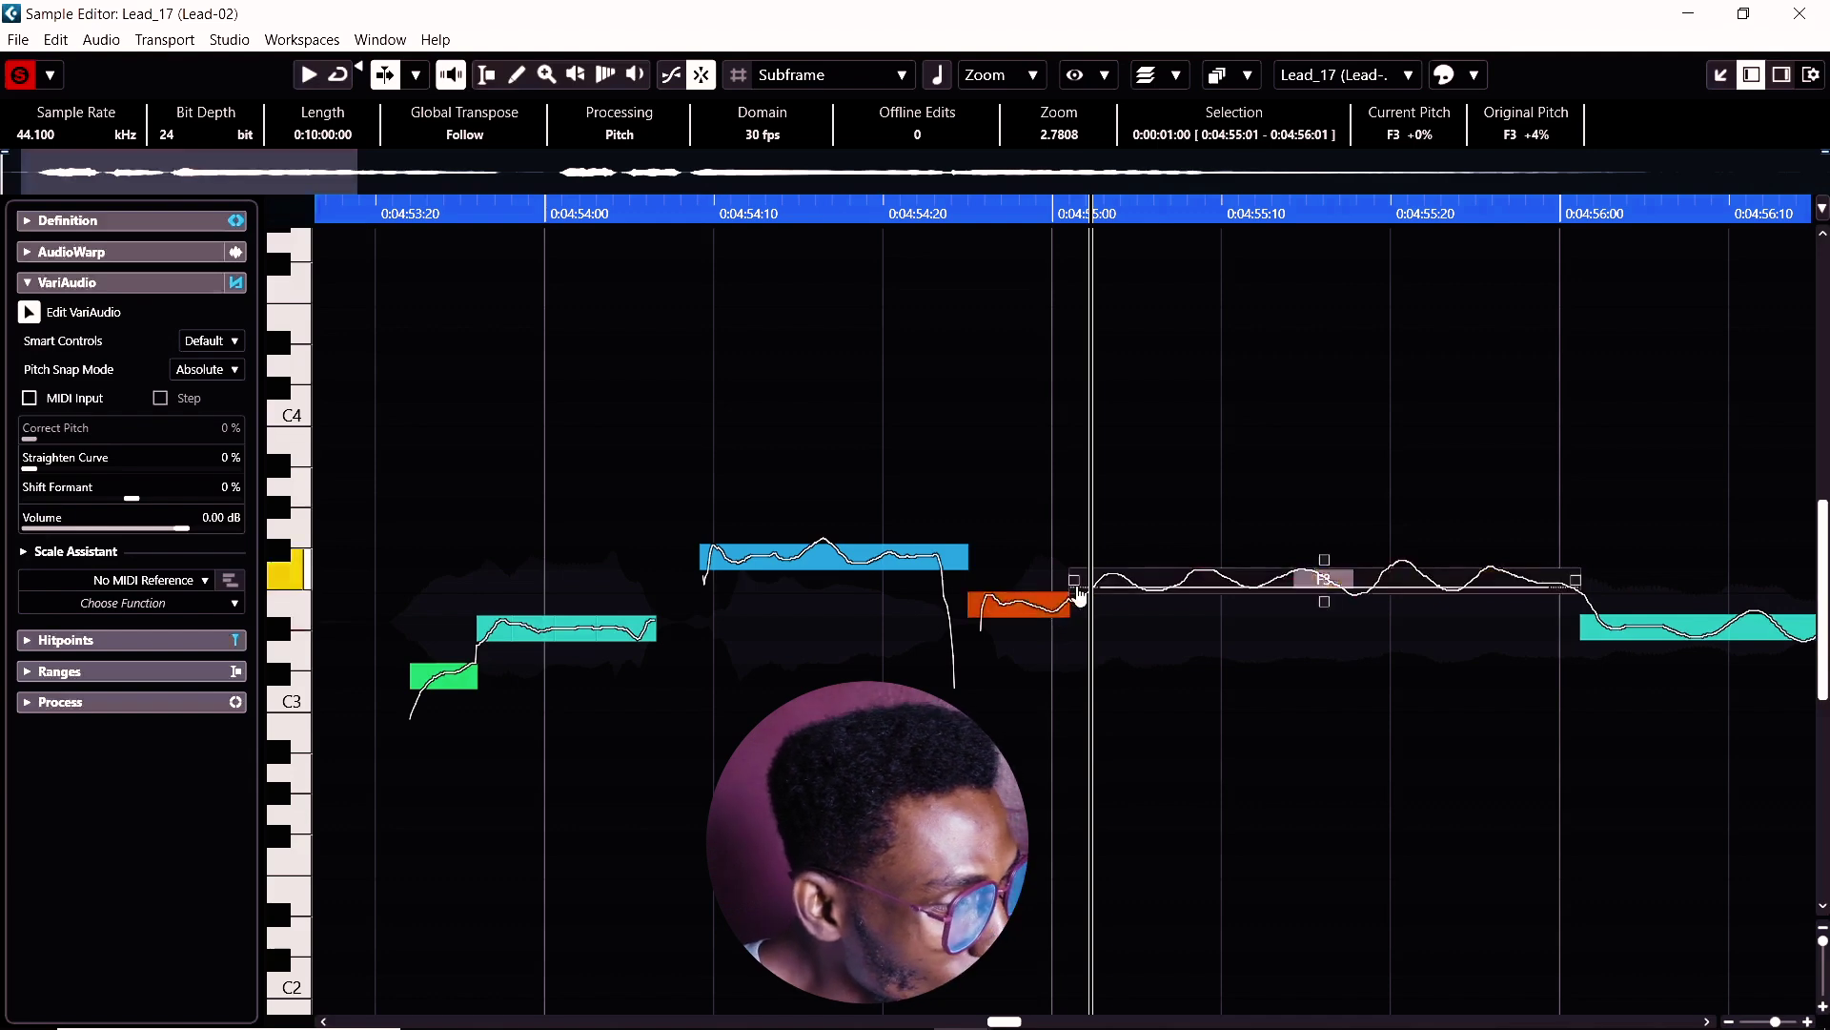
pyautogui.keyDown('alt'); pyautogui.click(1020, 618); pyautogui.keyUp('alt')
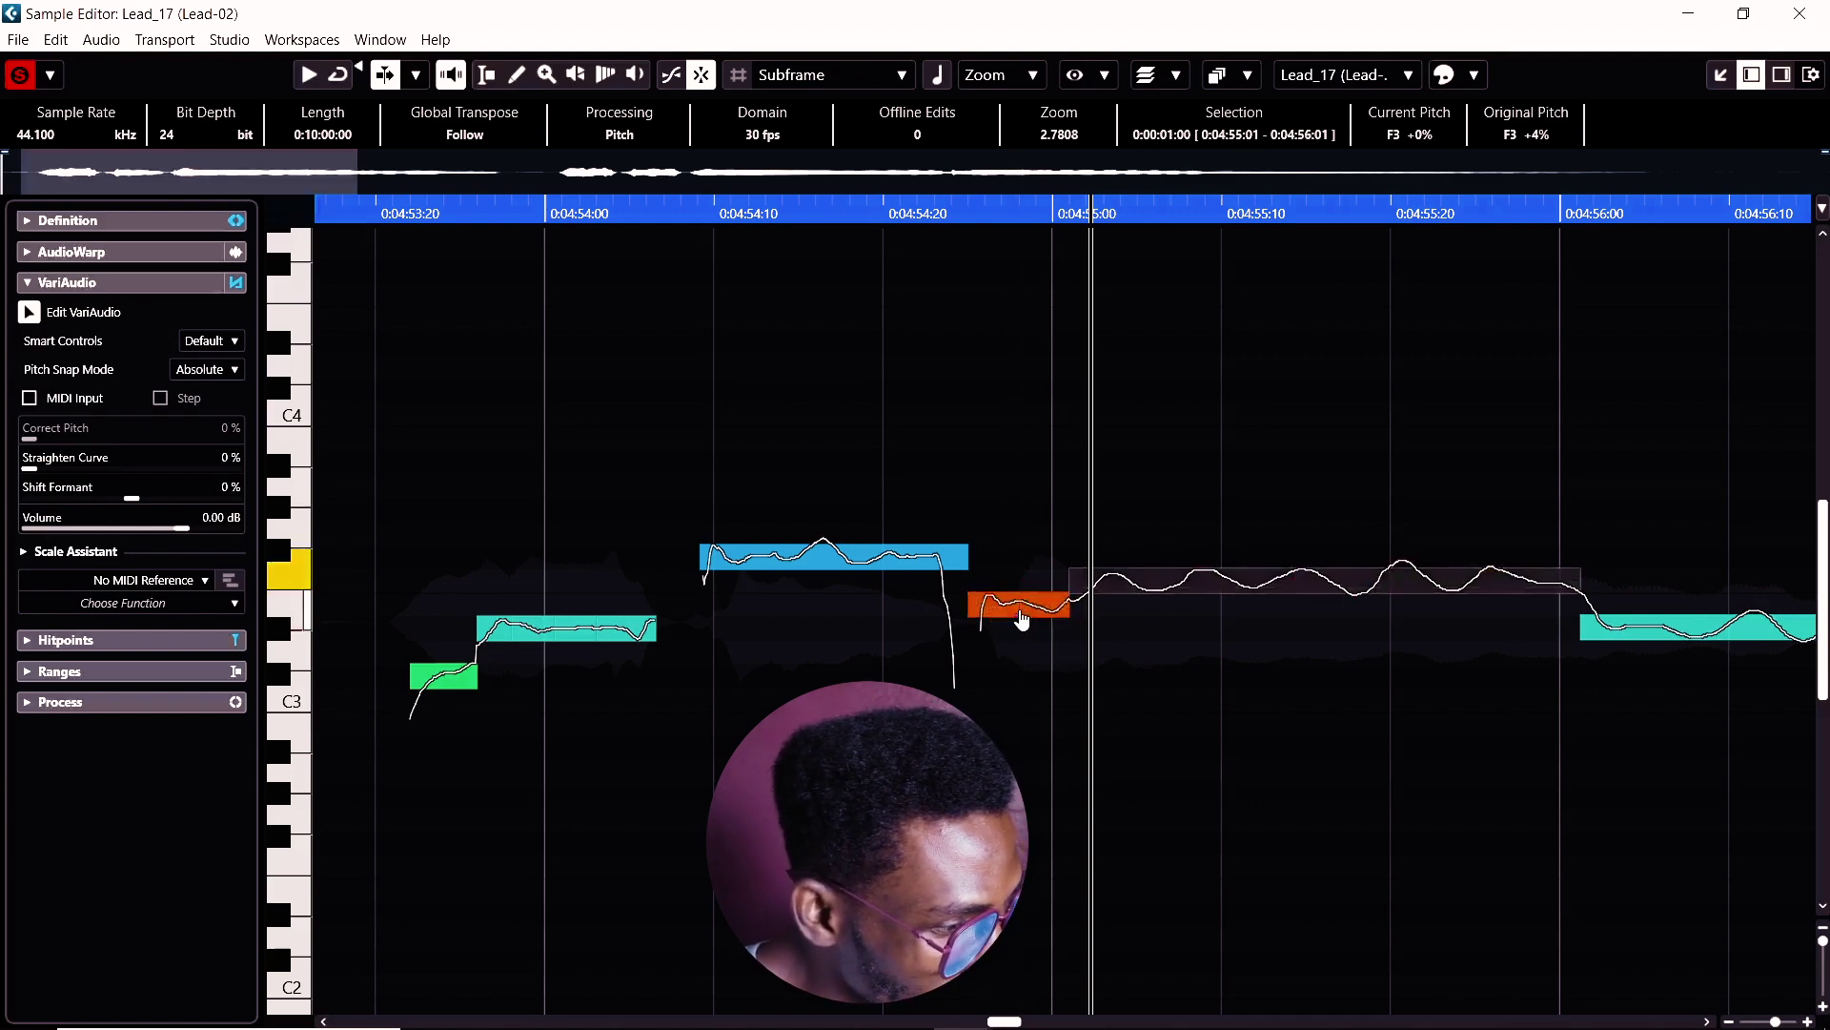
pyautogui.moveTo(1023, 617); pyautogui.dragTo(1023, 641)
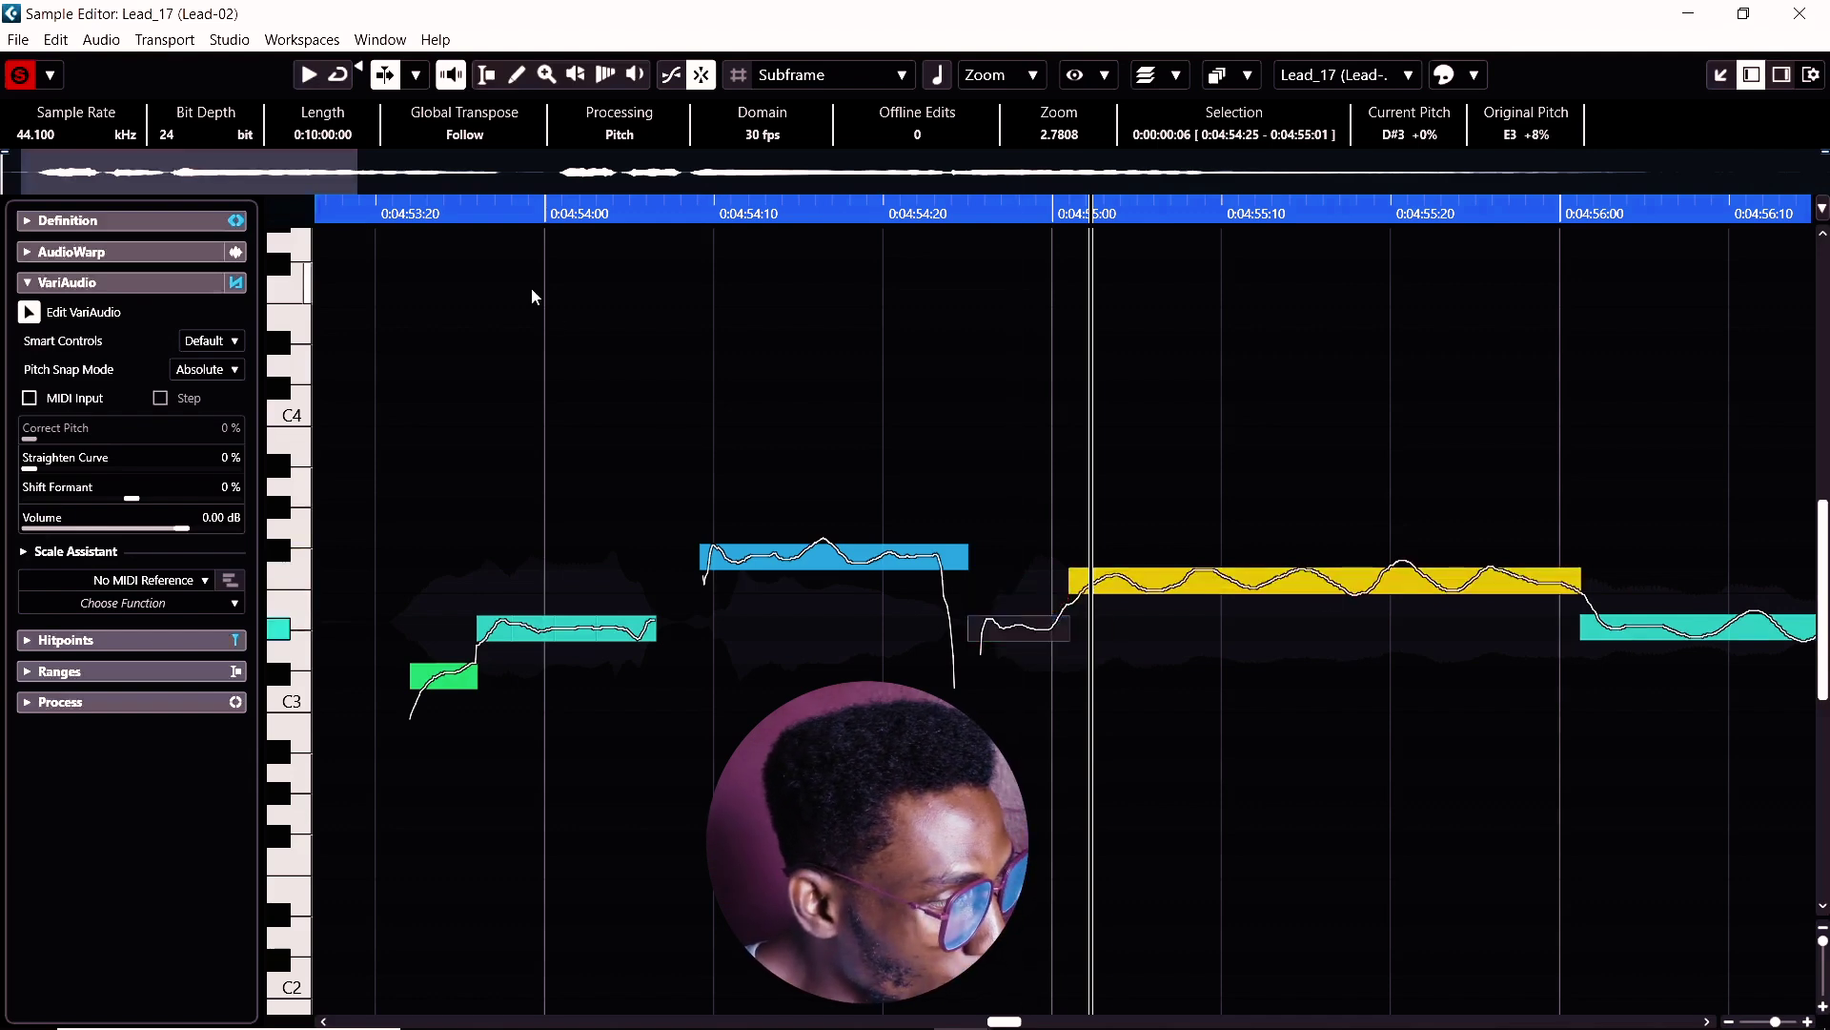
pyautogui.click(322, 206)
pyautogui.press('space')
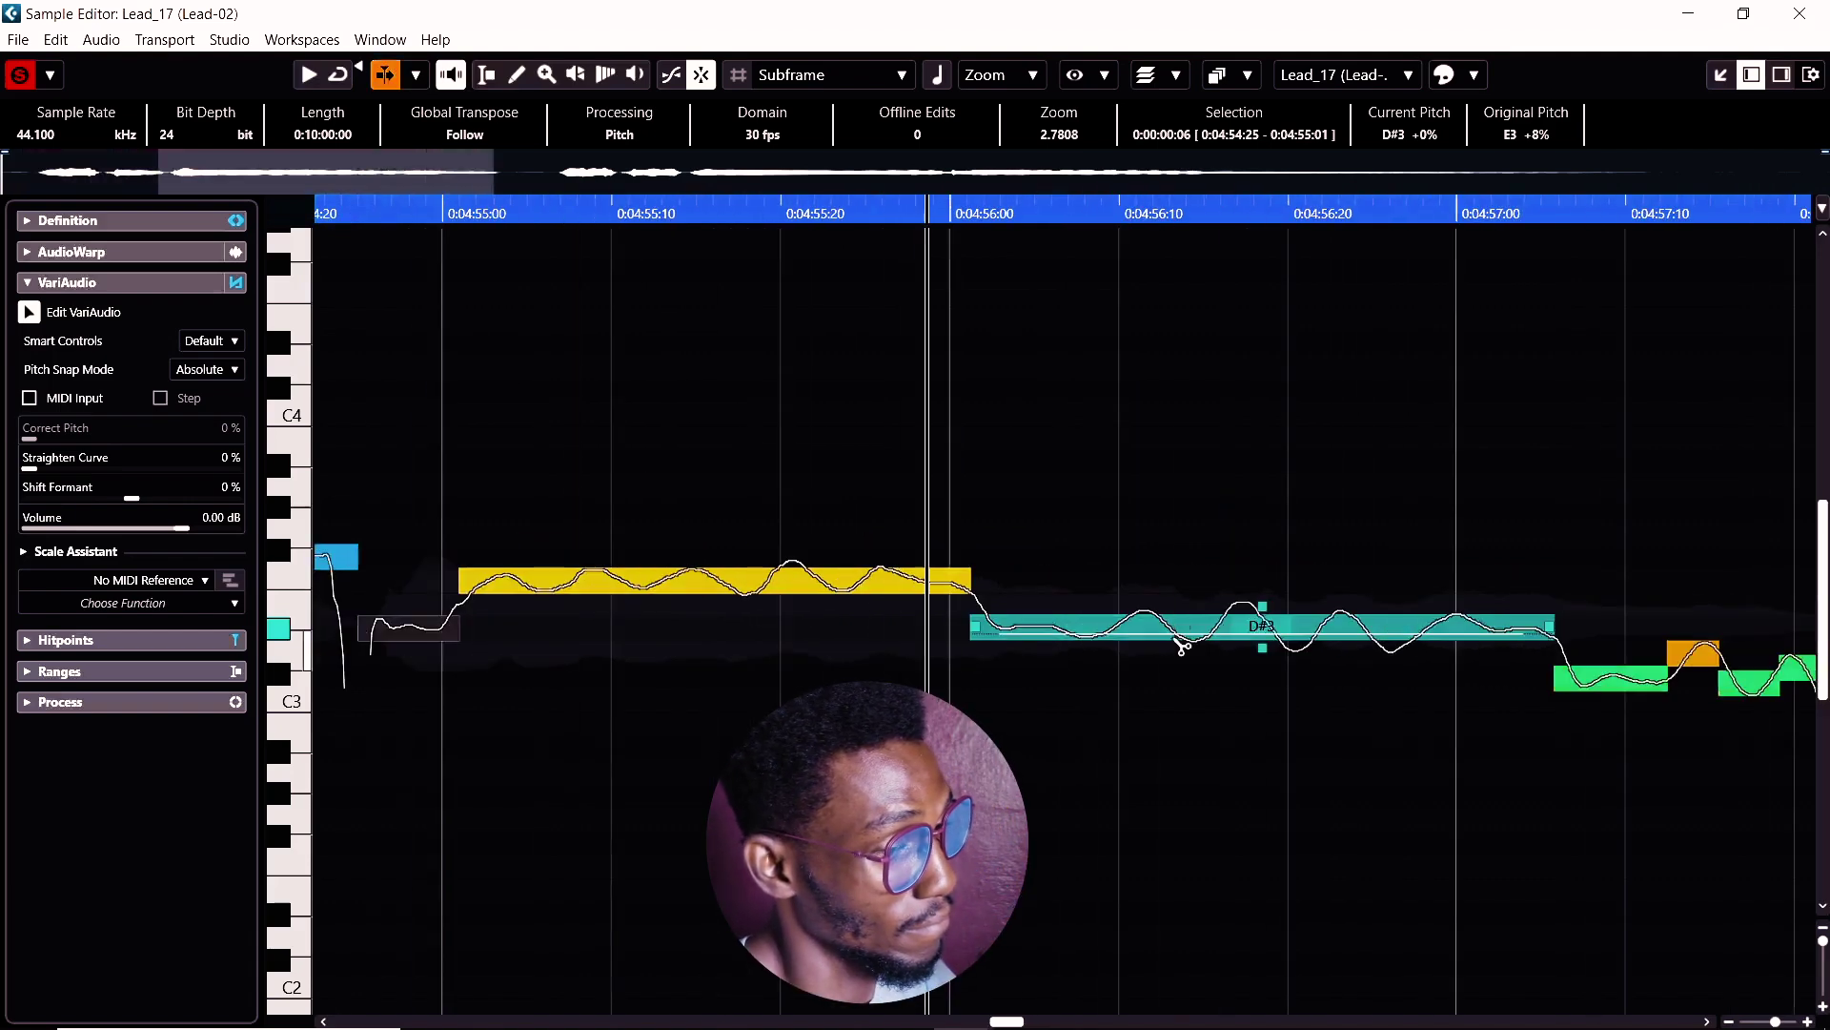
# Set Correct Pitch to 100% on the next phrase's five segments
pyautogui.press('space')
pyautogui.hscroll(3, 1328, 604)
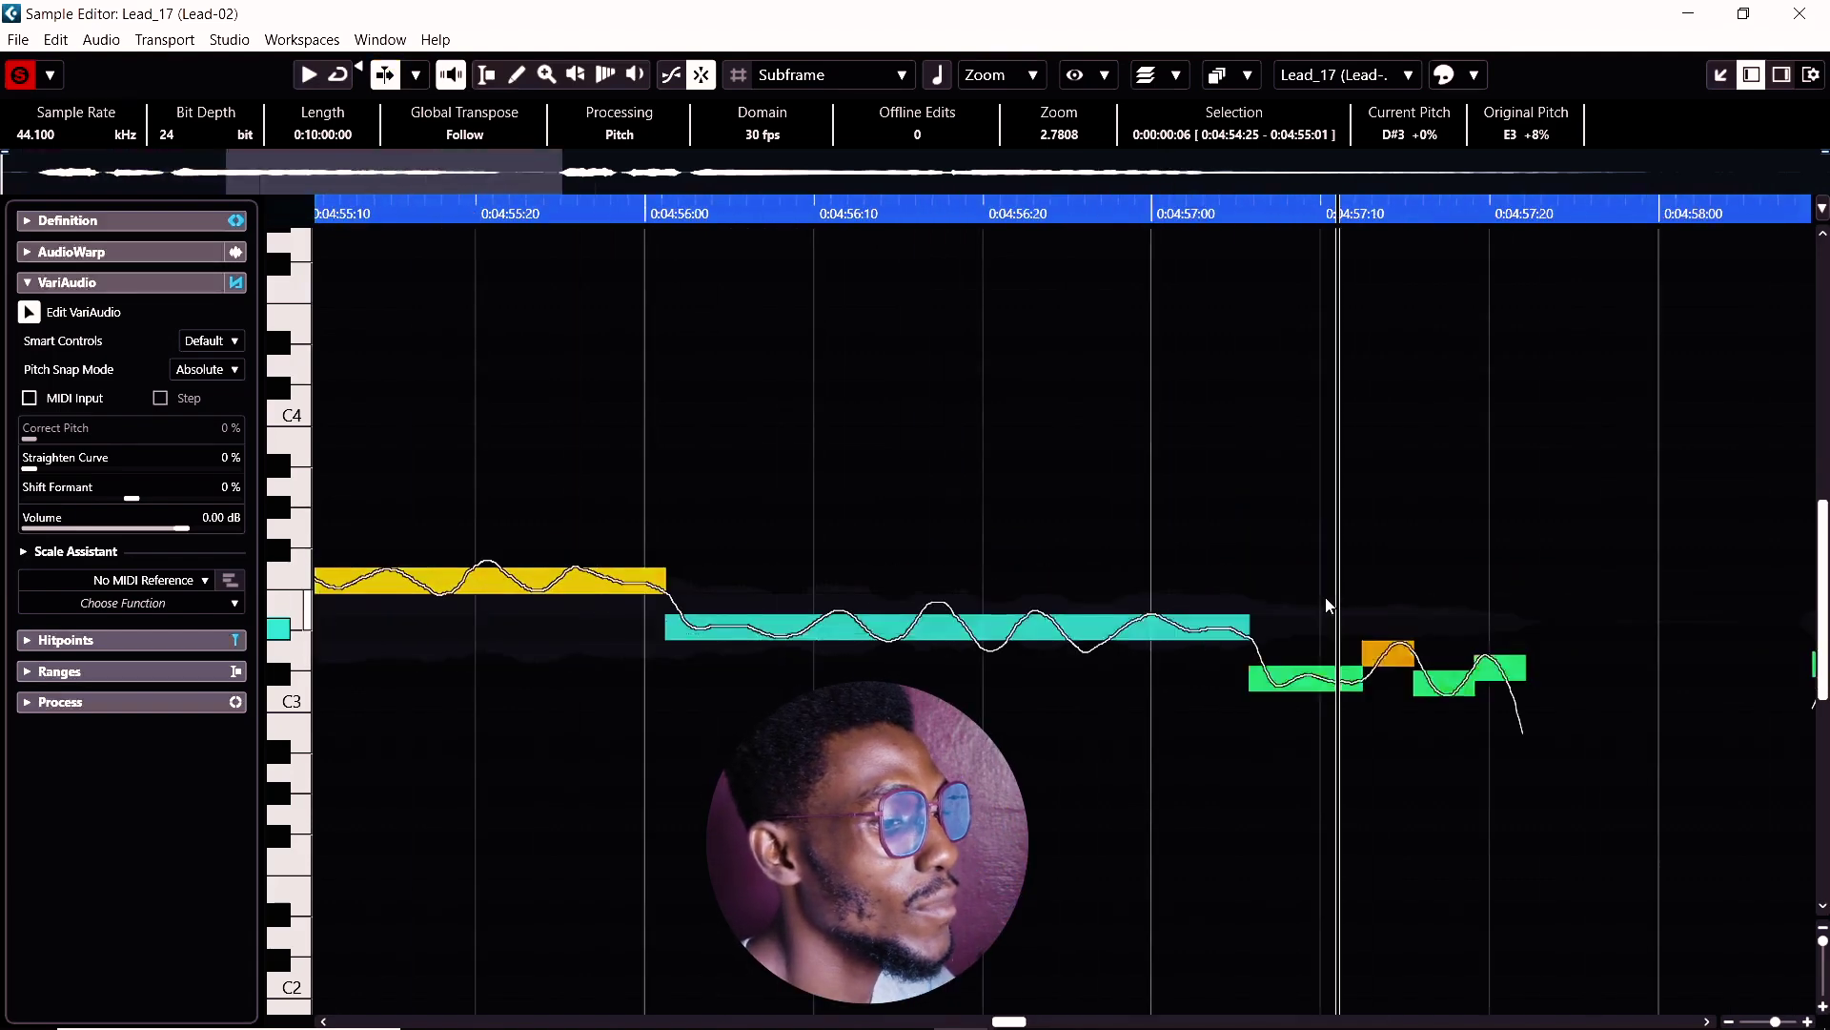
pyautogui.moveTo(707, 509); pyautogui.dragTo(1336, 778)
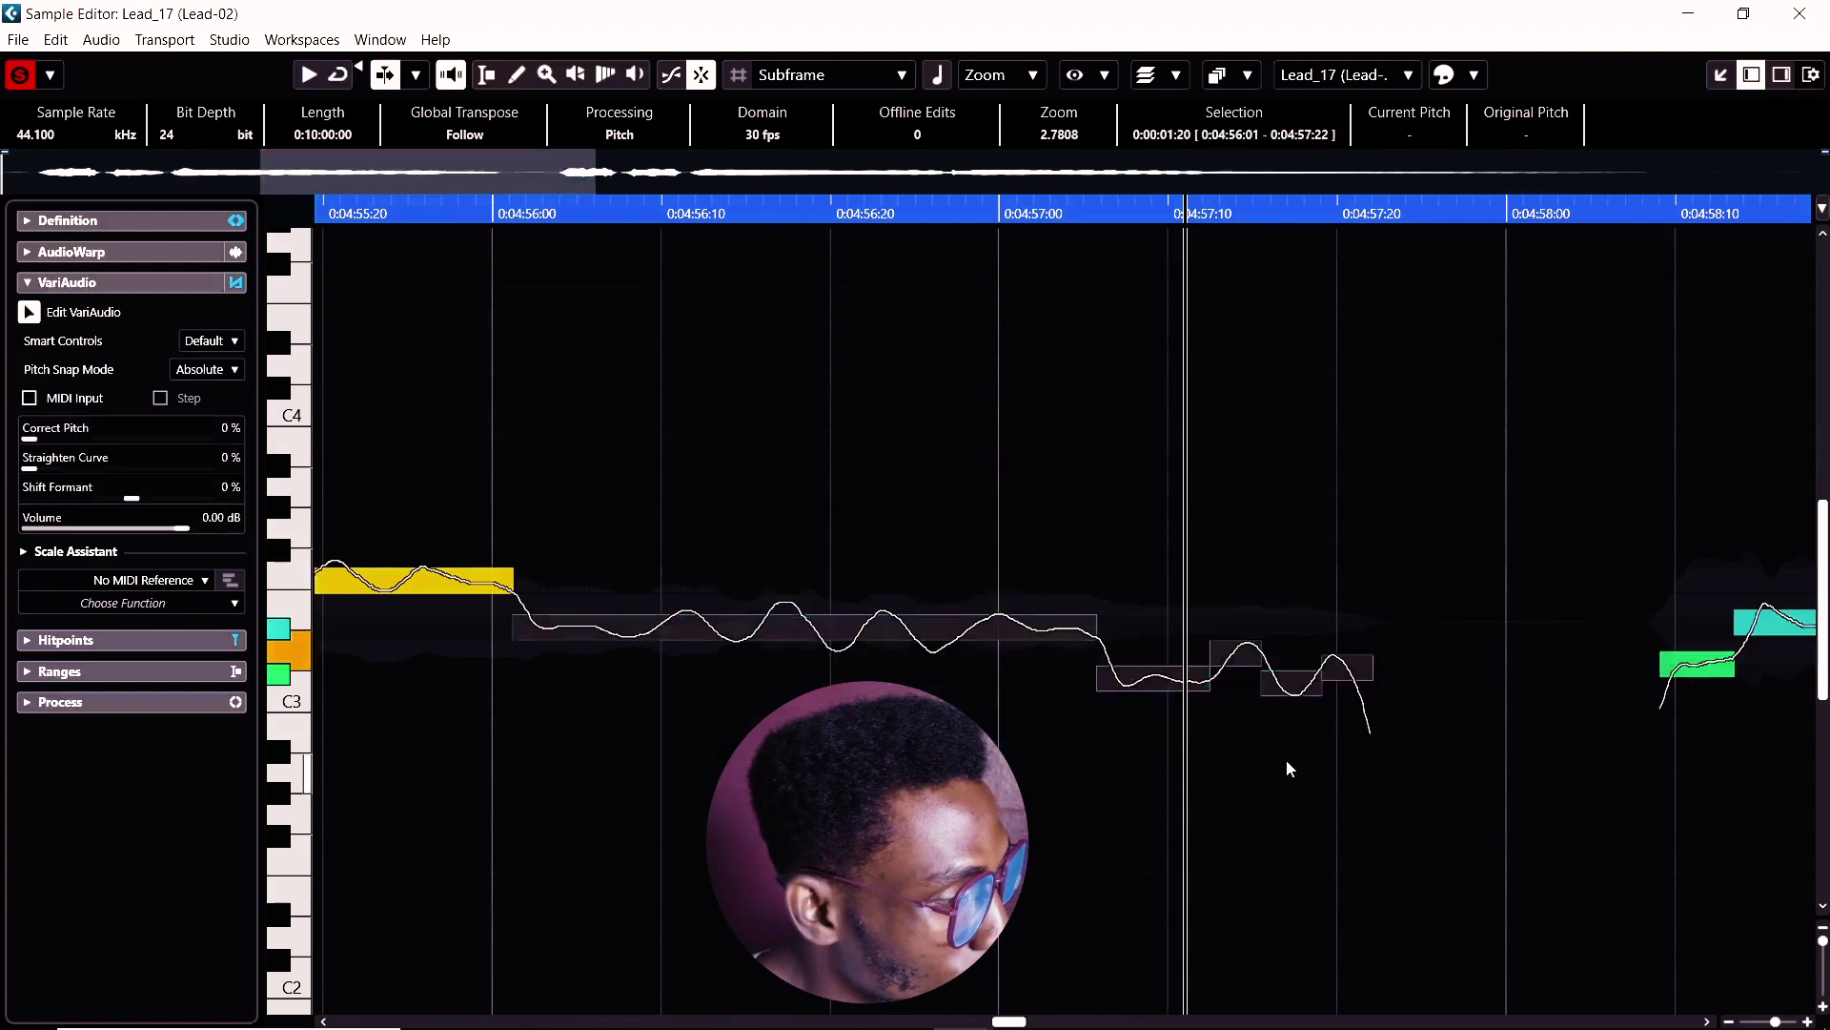
pyautogui.moveTo(203, 441); pyautogui.dragTo(753, 456)
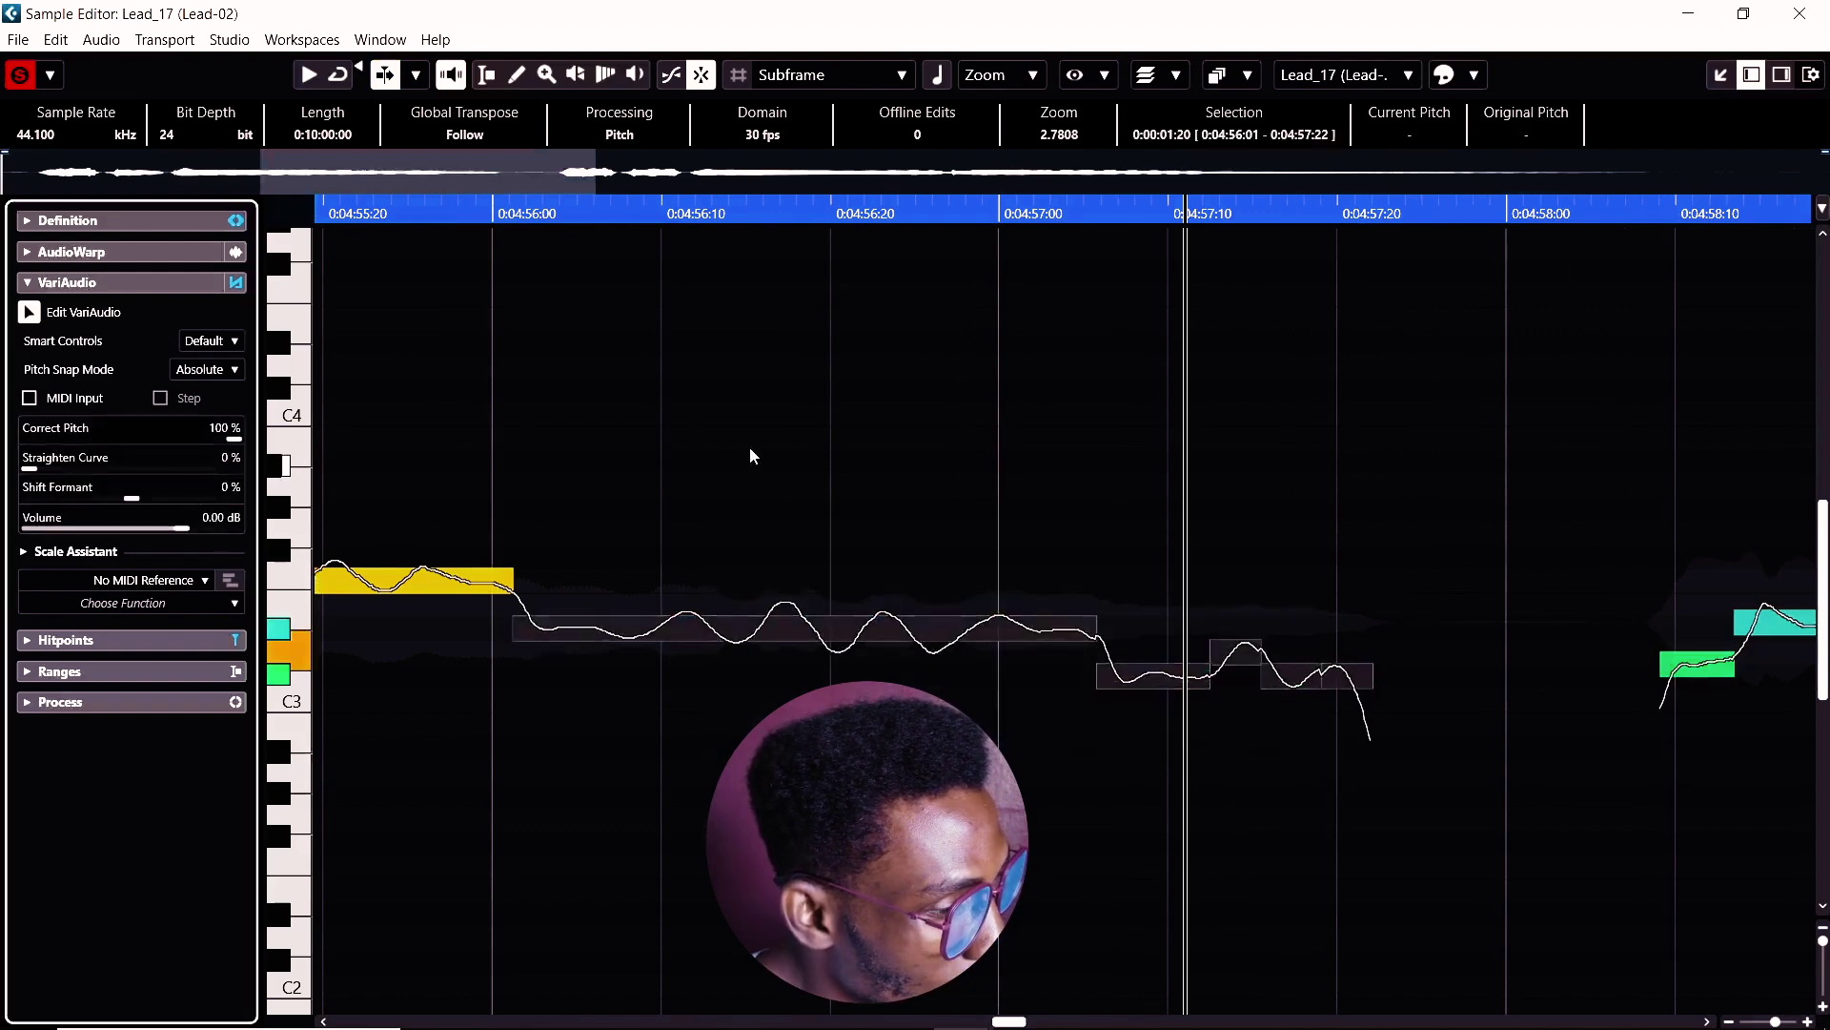
pyautogui.click(919, 476)
# Cut the long D#3 note four times and pull the new pieces' pitch toward D#3
pyautogui.click(670, 636)
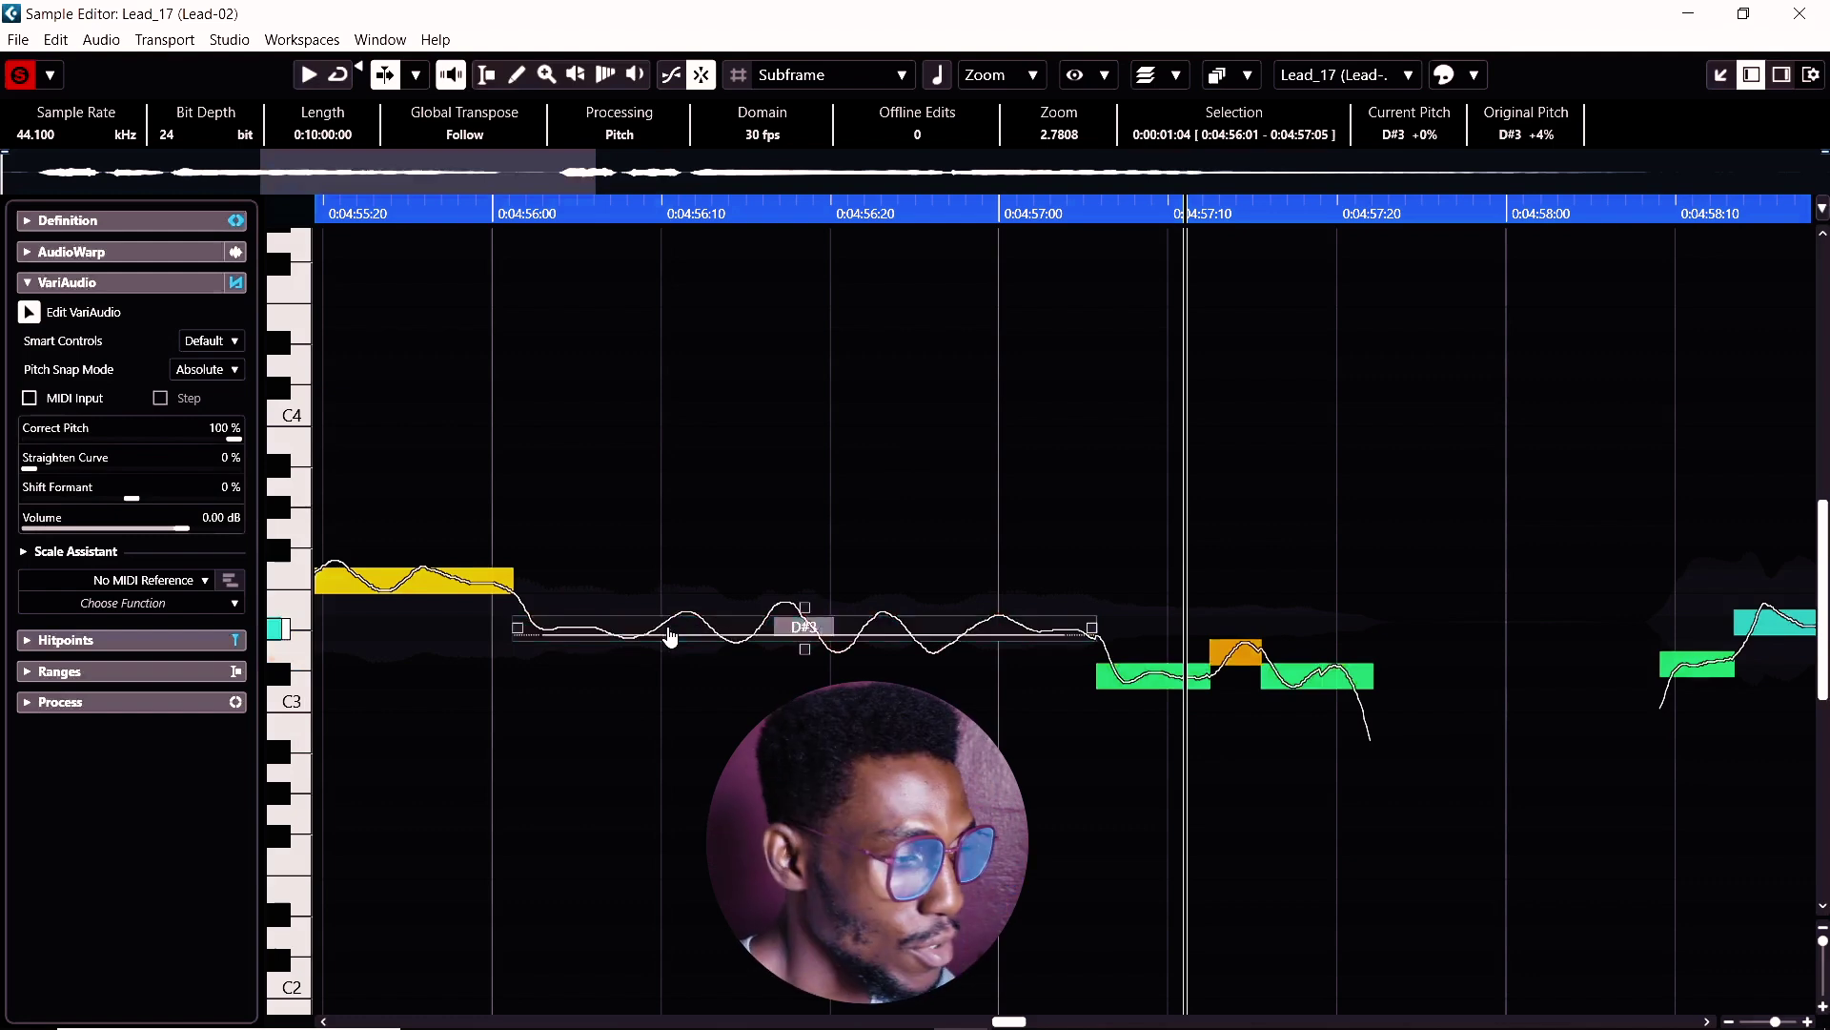
pyautogui.click(742, 637)
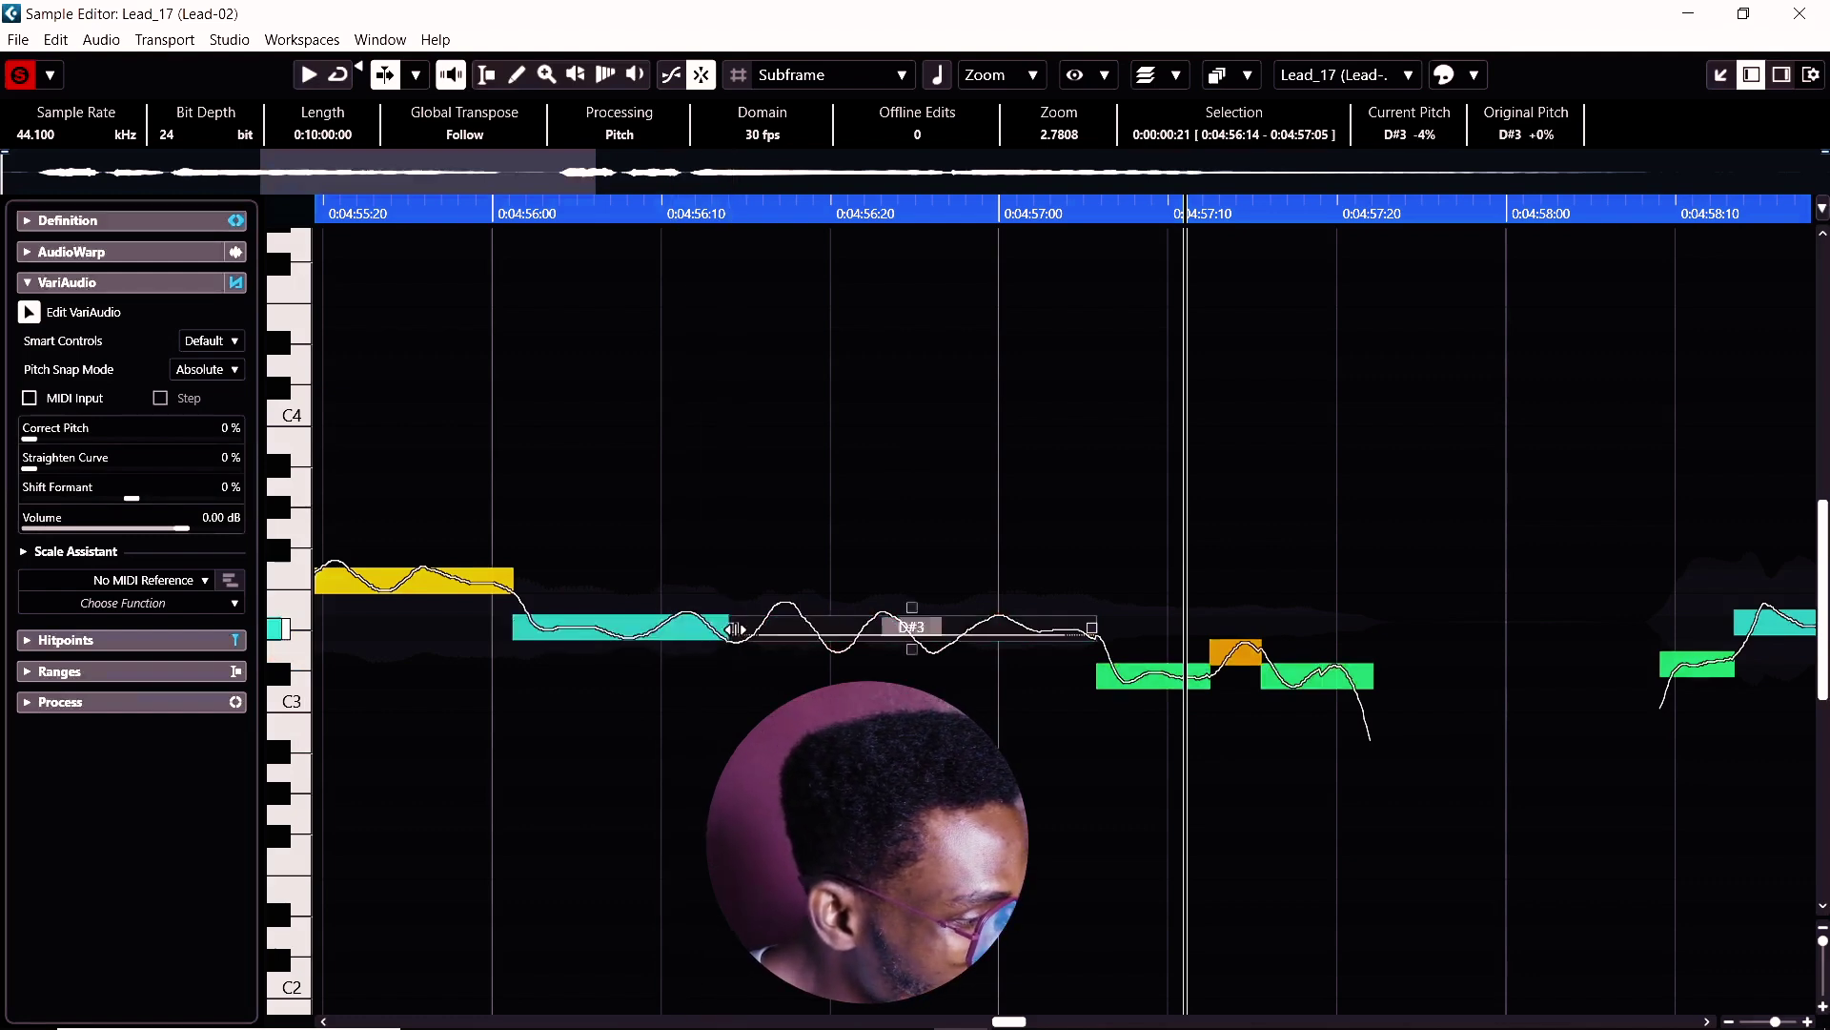
pyautogui.click(847, 637)
pyautogui.click(948, 631)
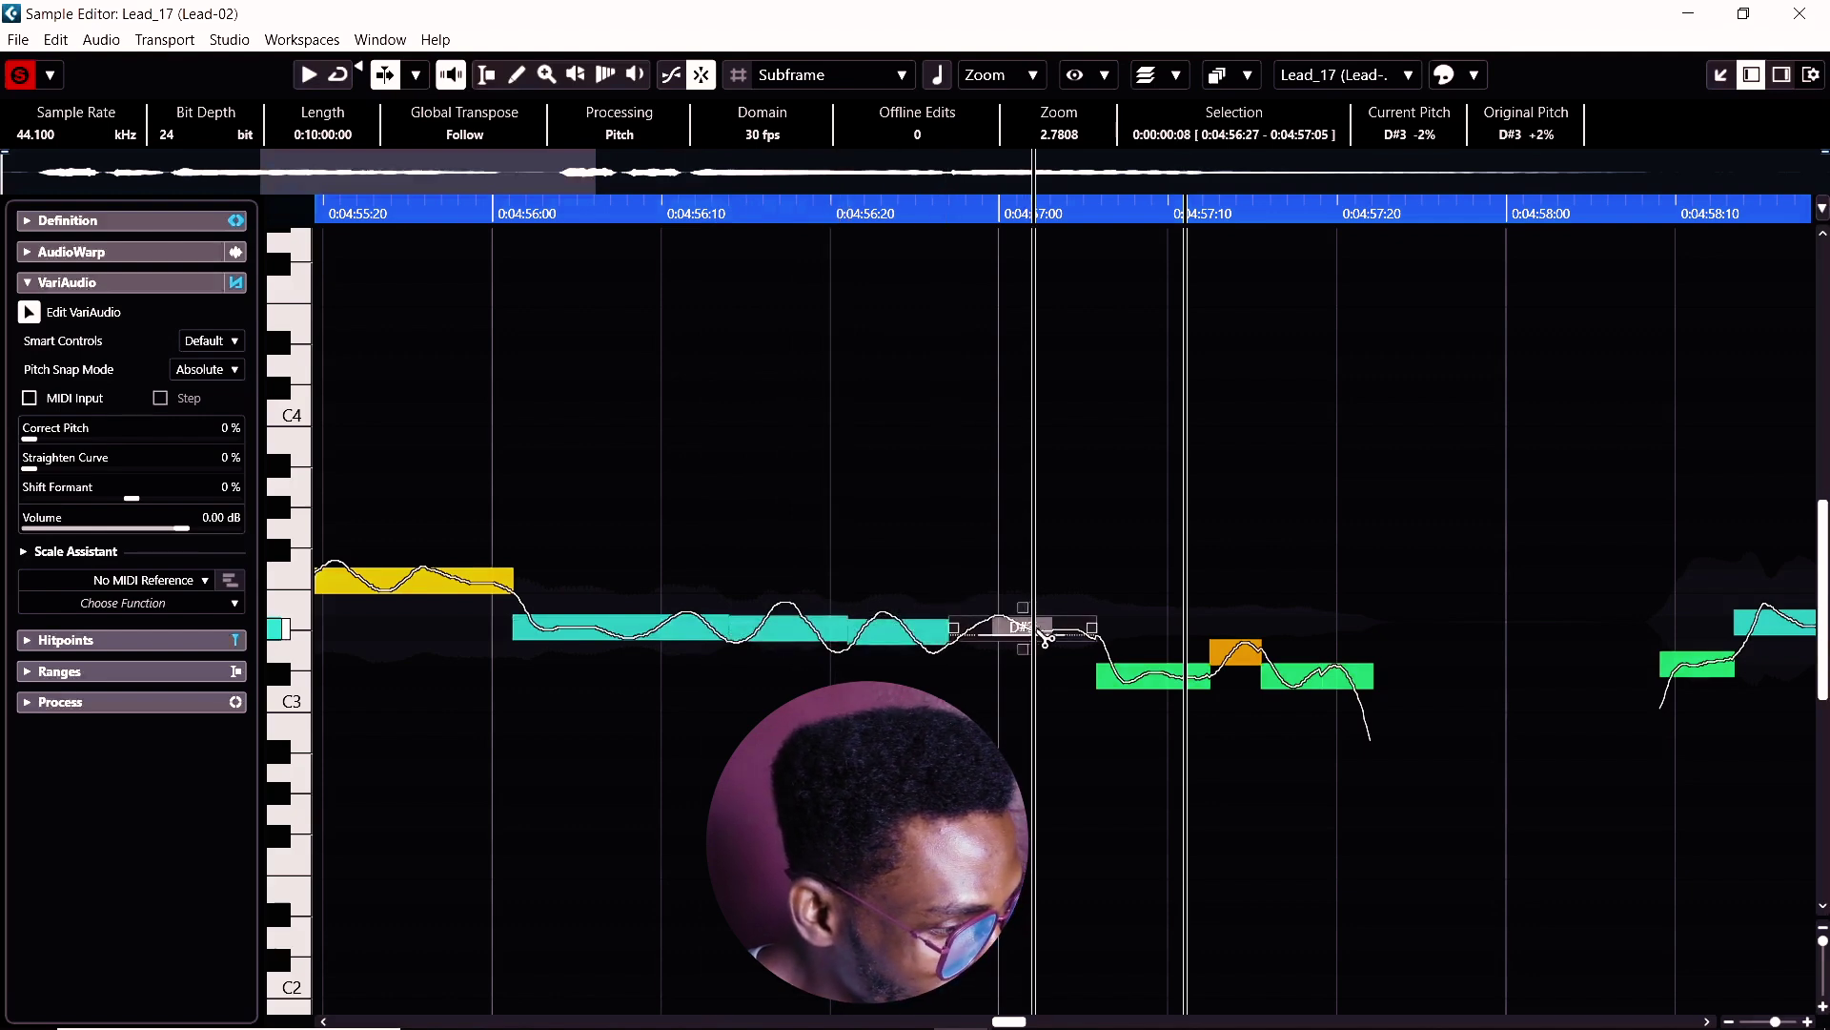
pyautogui.click(1036, 630)
pyautogui.moveTo(1090, 524); pyautogui.dragTo(500, 729)
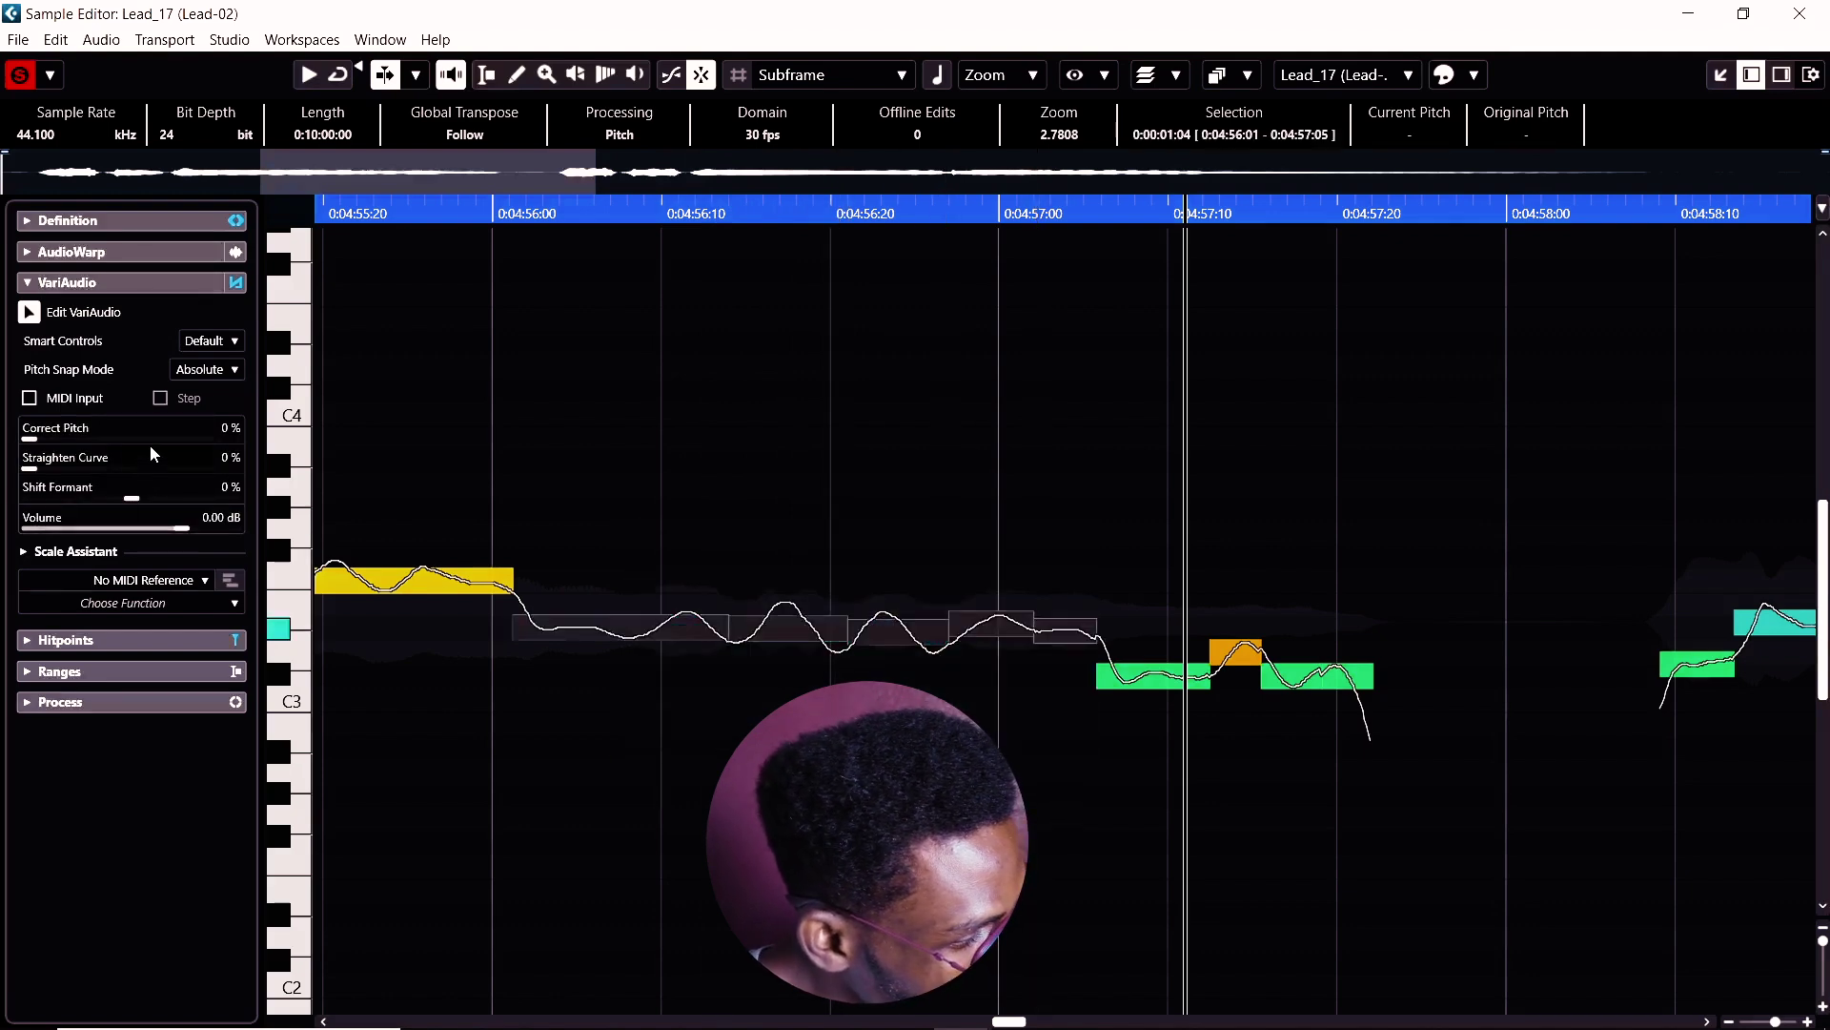
pyautogui.moveTo(155, 448); pyautogui.dragTo(174, 449)
# Play back the corrected phrase, then select the D3 and middle phrase segments
pyautogui.press('space')
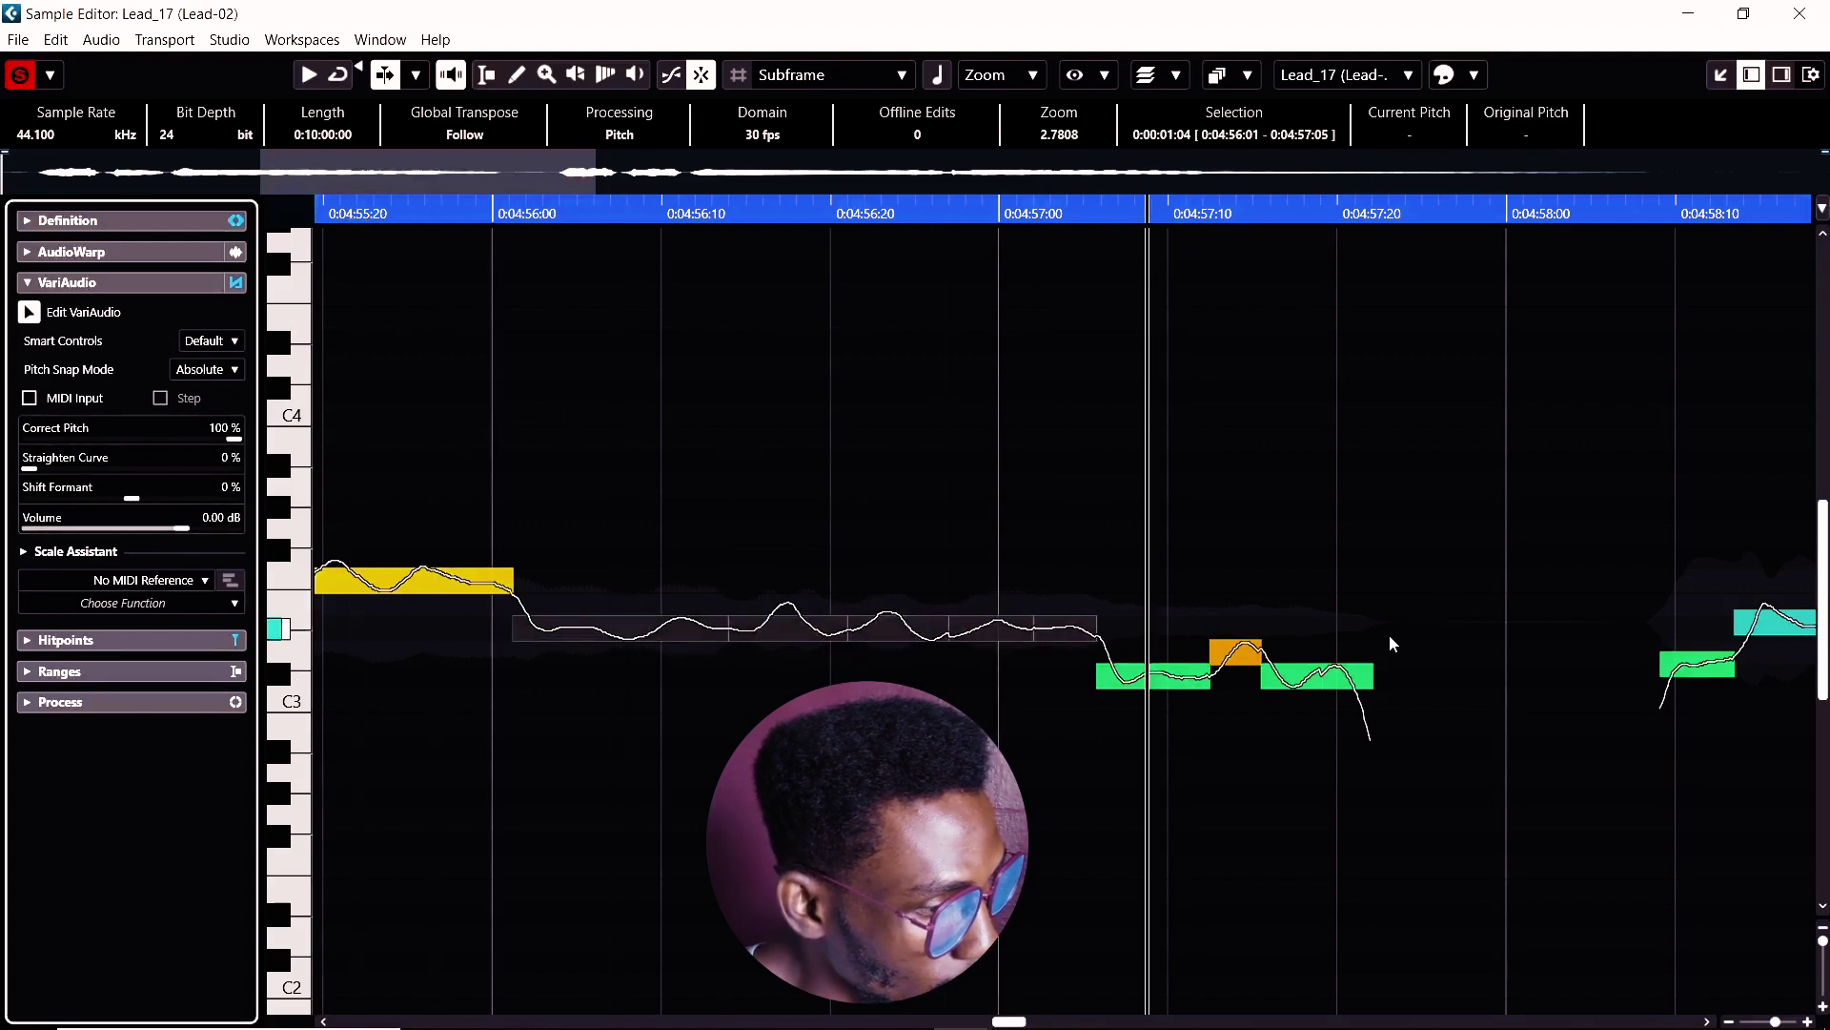
pyautogui.press('space')
pyautogui.click(1242, 661)
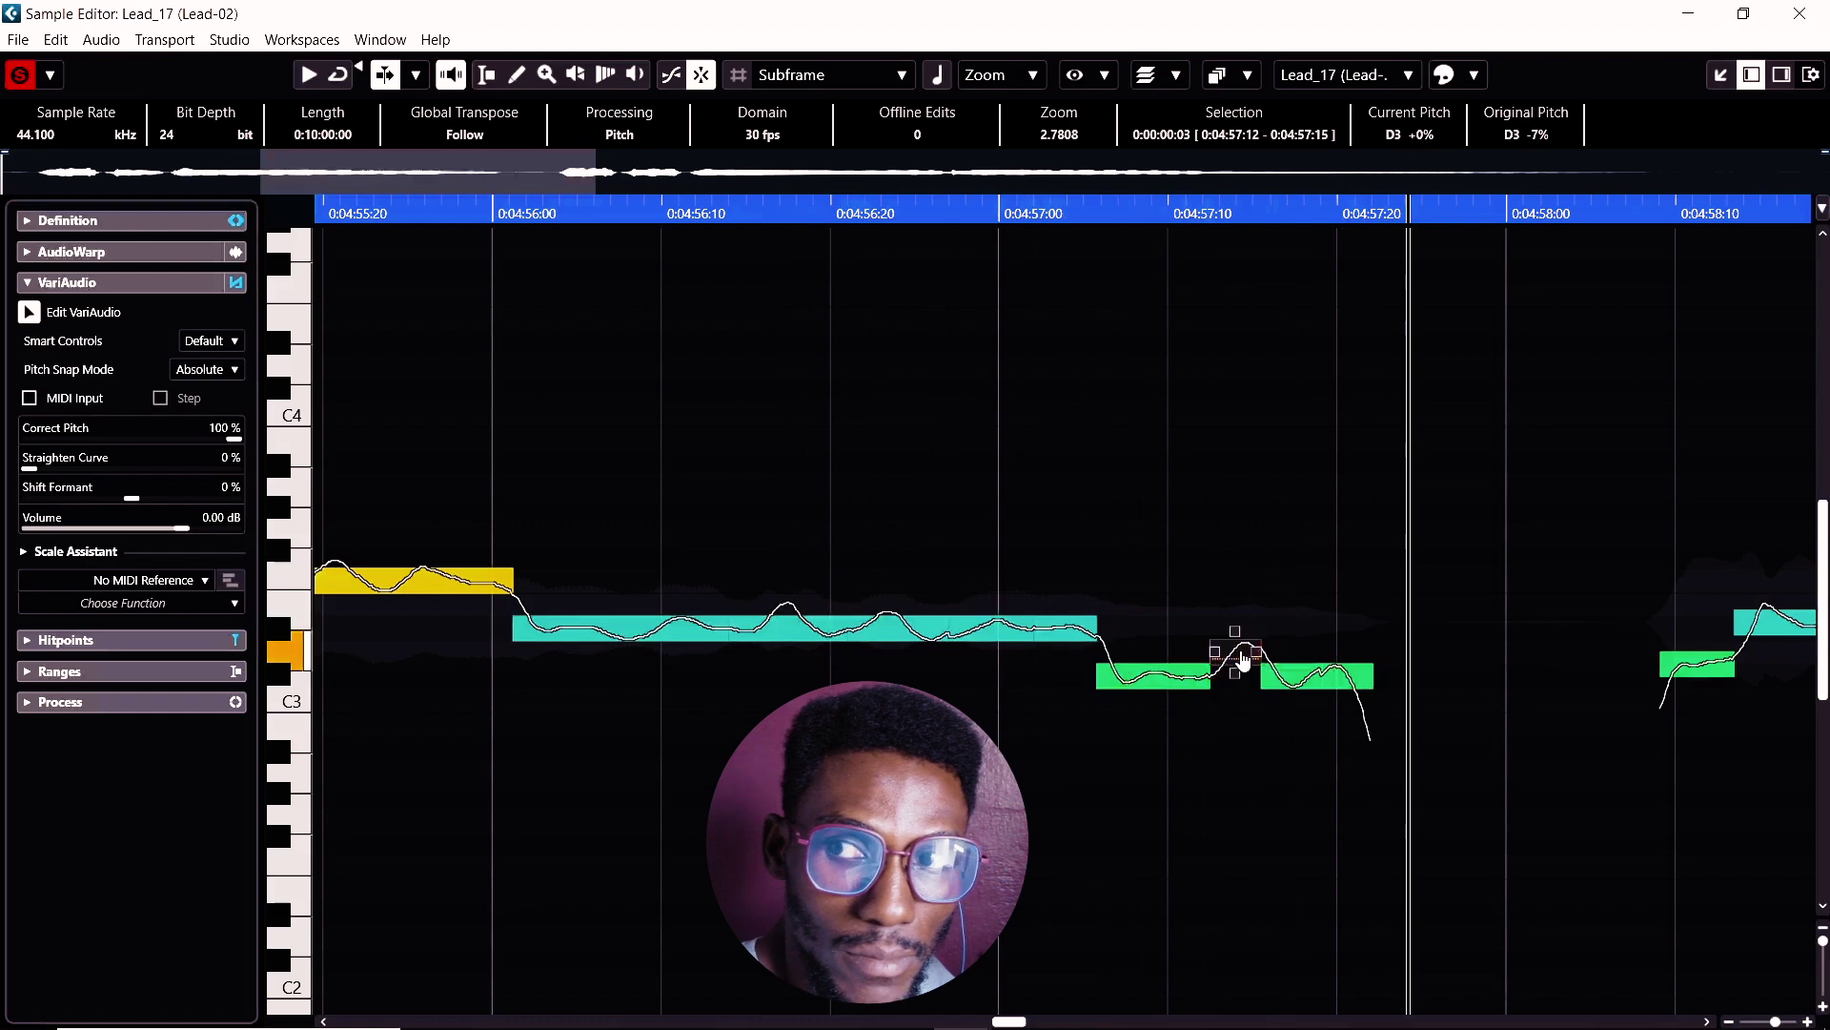
pyautogui.moveTo(1422, 535); pyautogui.dragTo(664, 727)
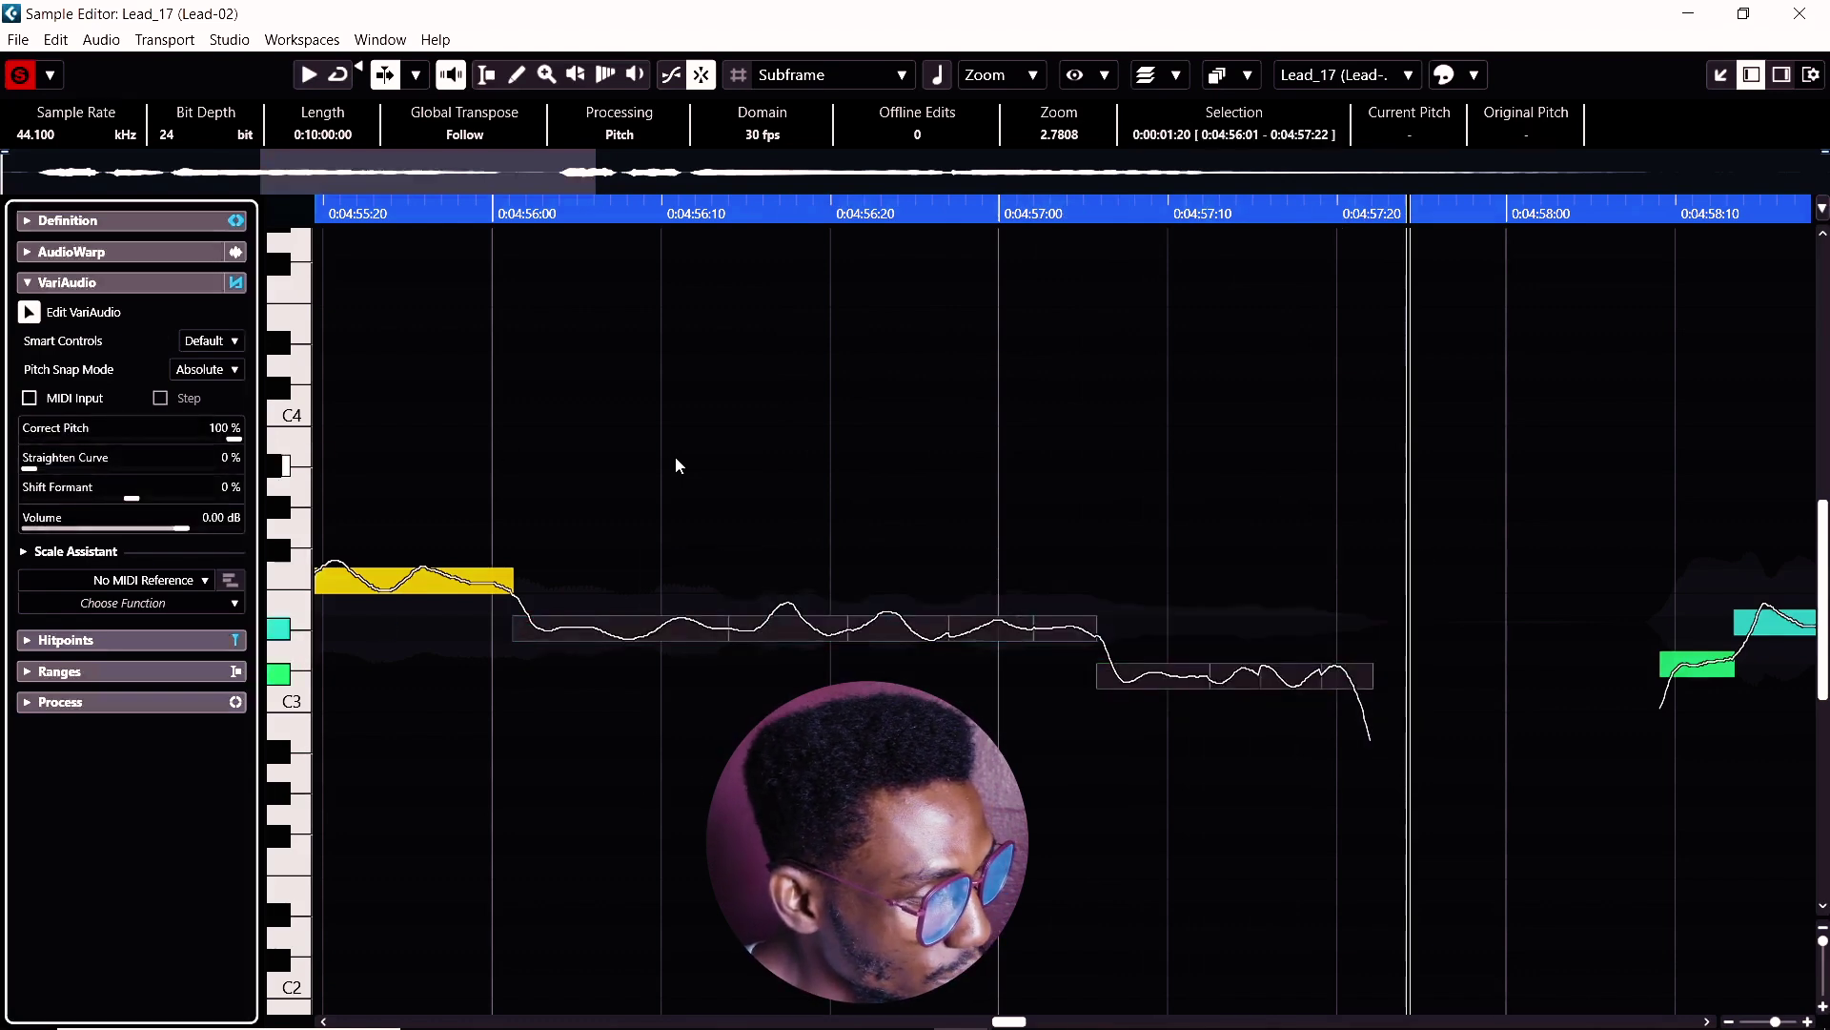
pyautogui.hscroll(-3, 702, 453)
# Zoom out to review the tuned Lead_17 vocal, then close the Sample Editor
pyautogui.scroll(1, 707, 449)
pyautogui.scroll(-5, 705, 446)
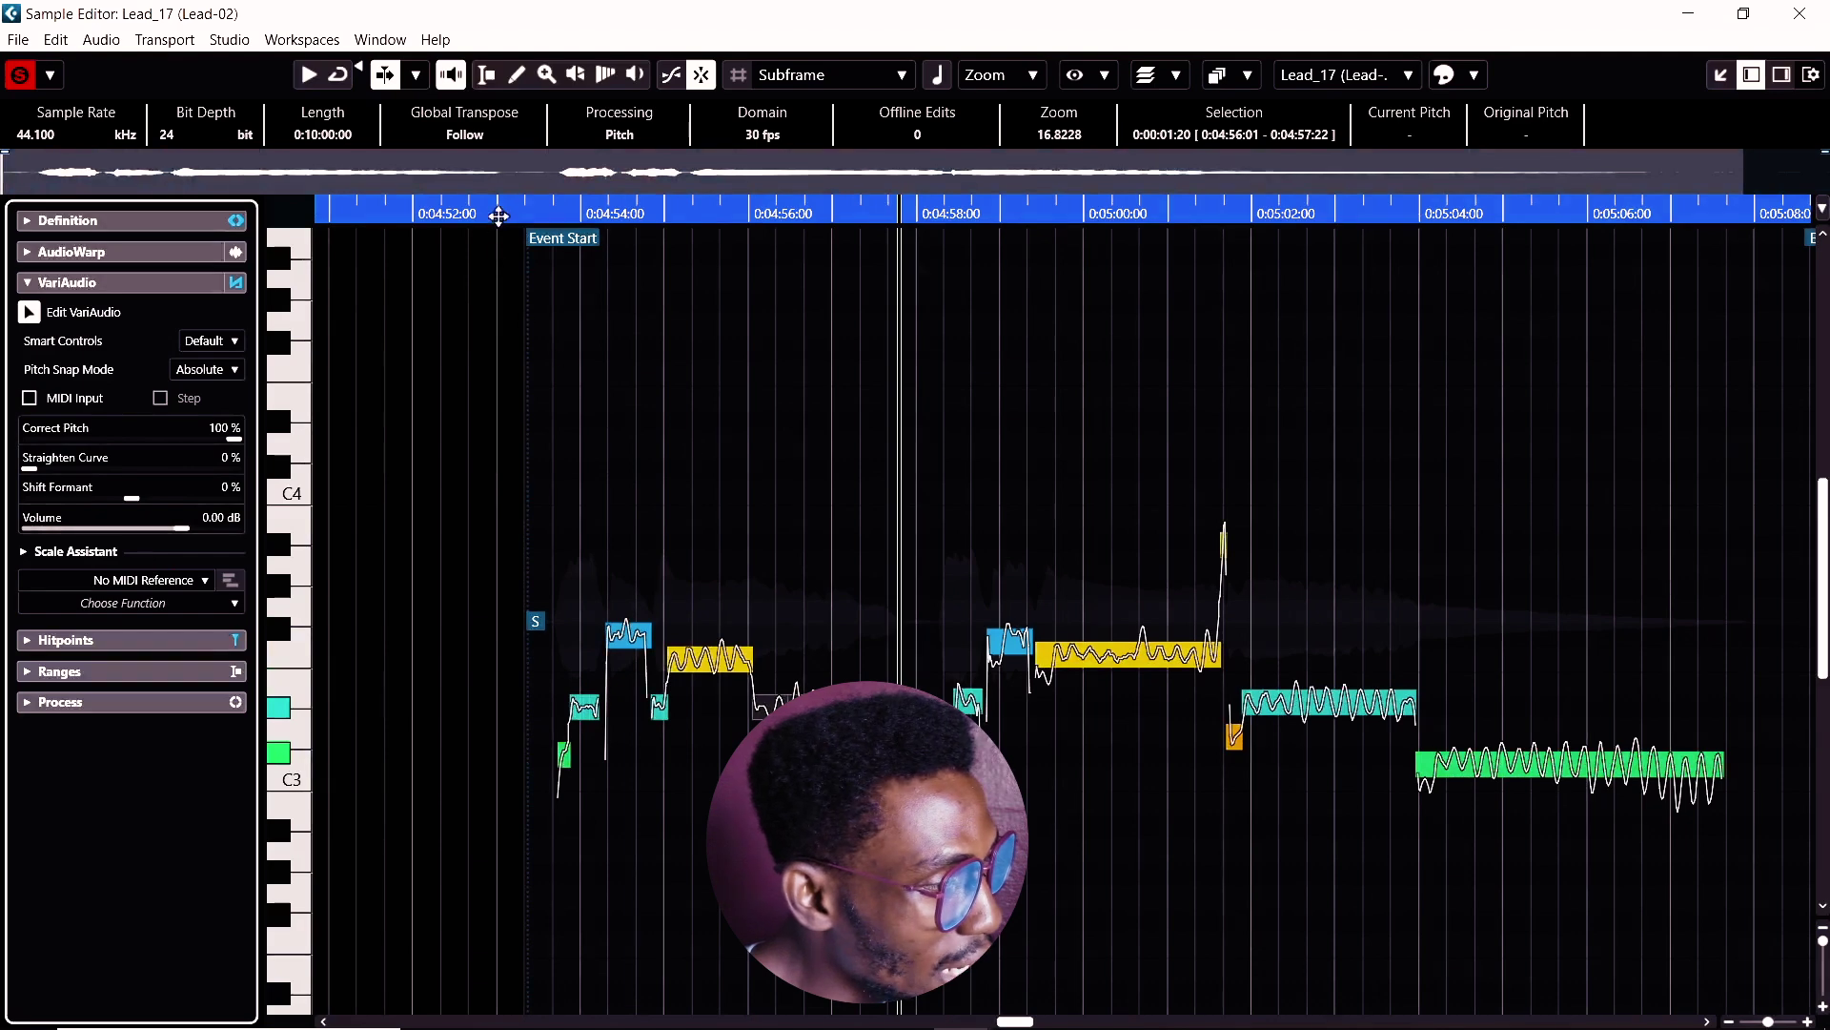
pyautogui.keyDown('ctrl'); pyautogui.scroll(2, 835, 572); pyautogui.keyUp('ctrl')
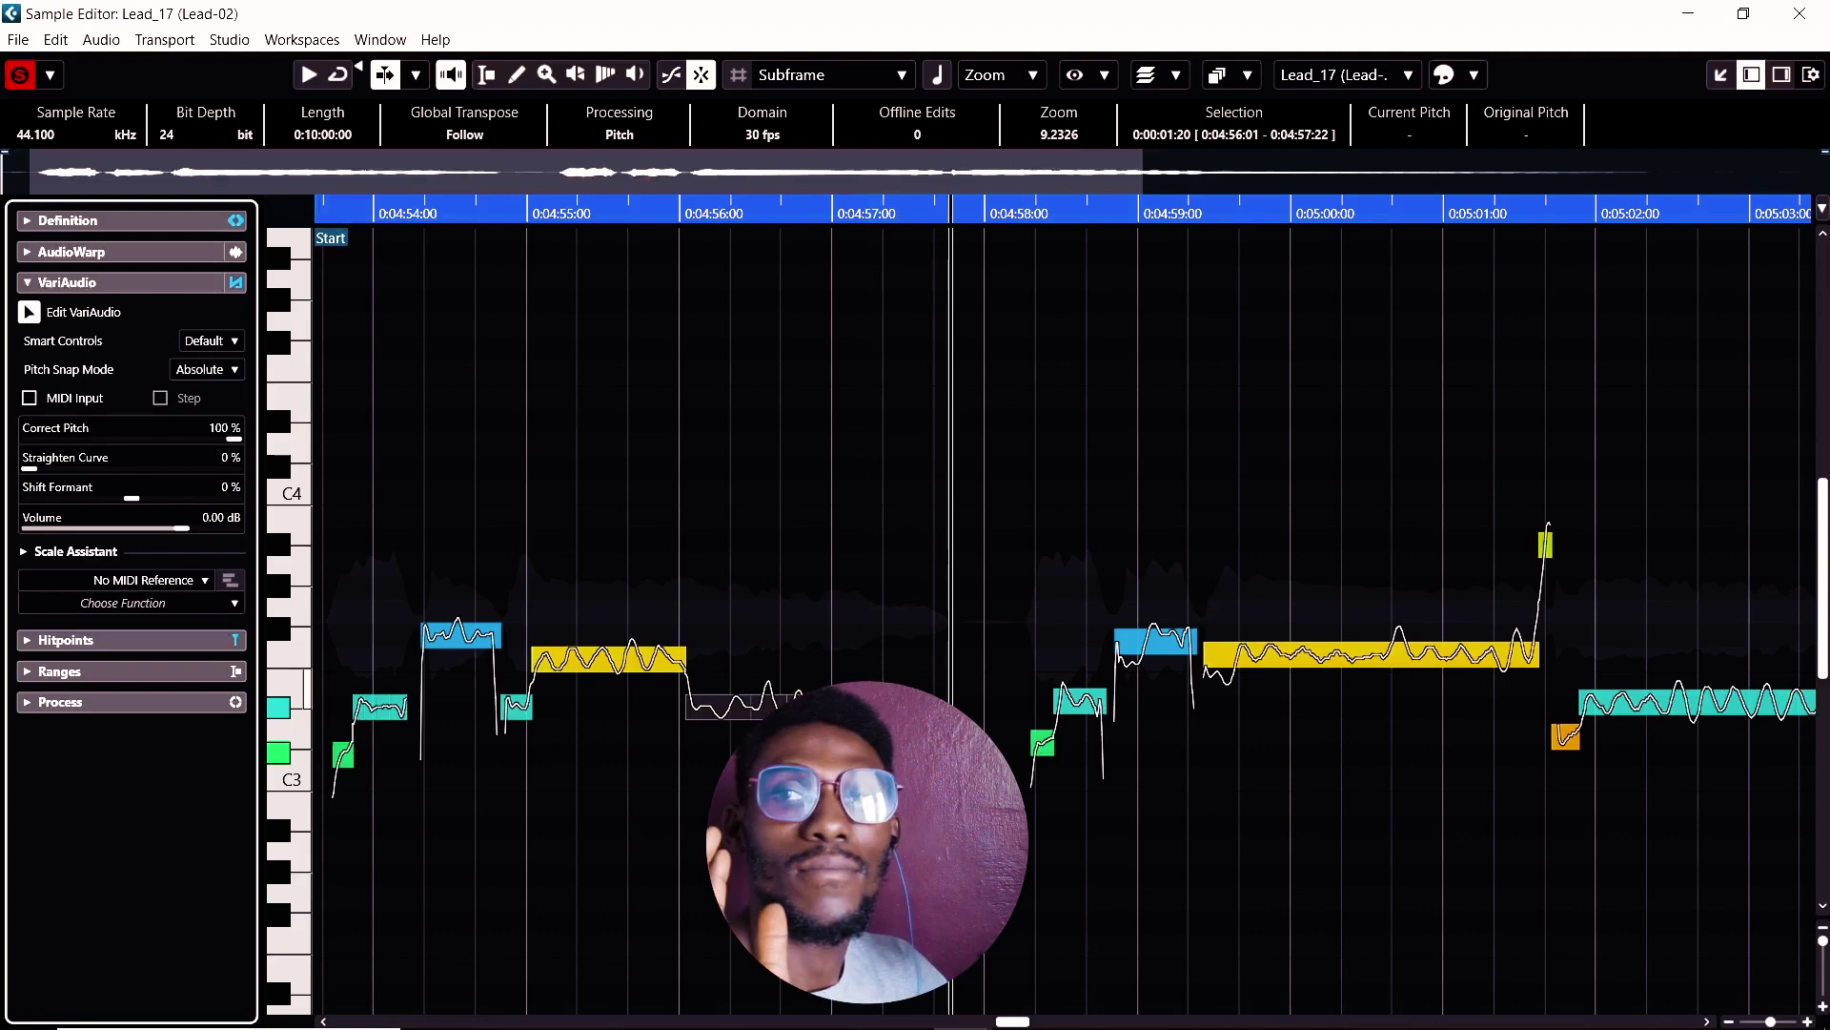
pyautogui.press('Return')
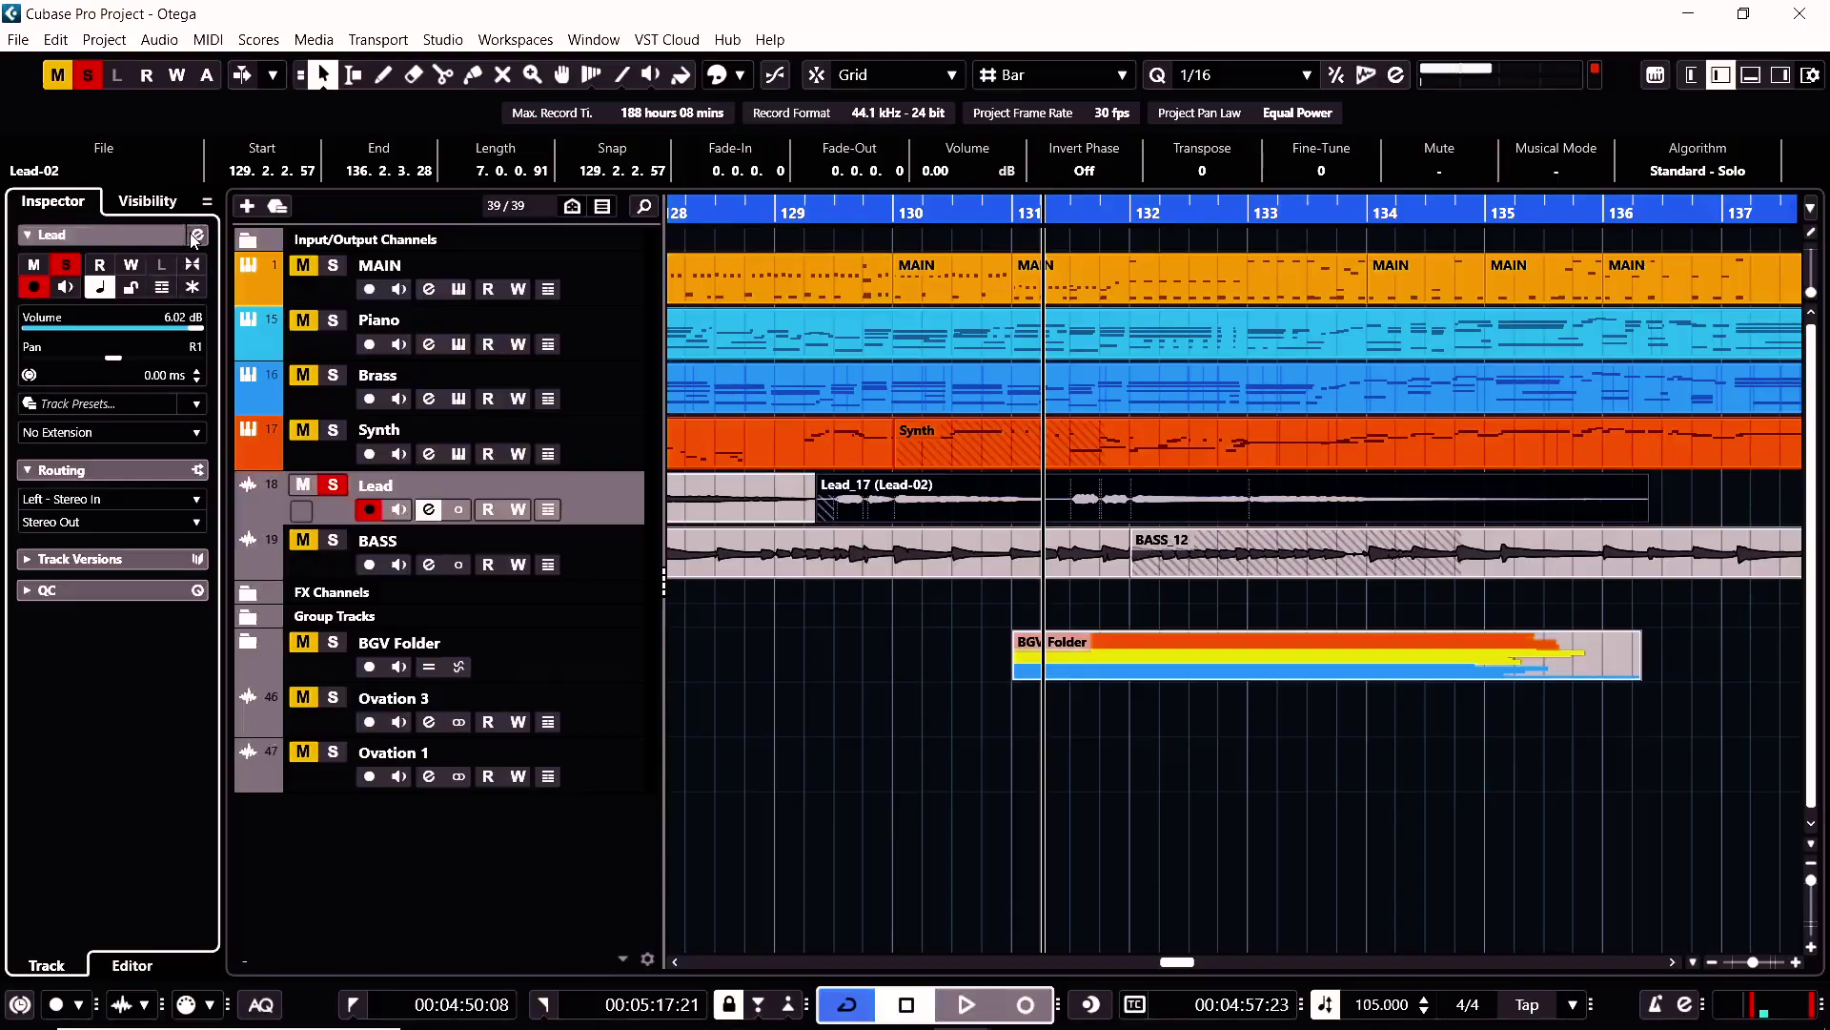
# Raise Auto-Tune Pro's Retune Speed on the Lead channel to about 59, then close both windows
pyautogui.click(197, 234)
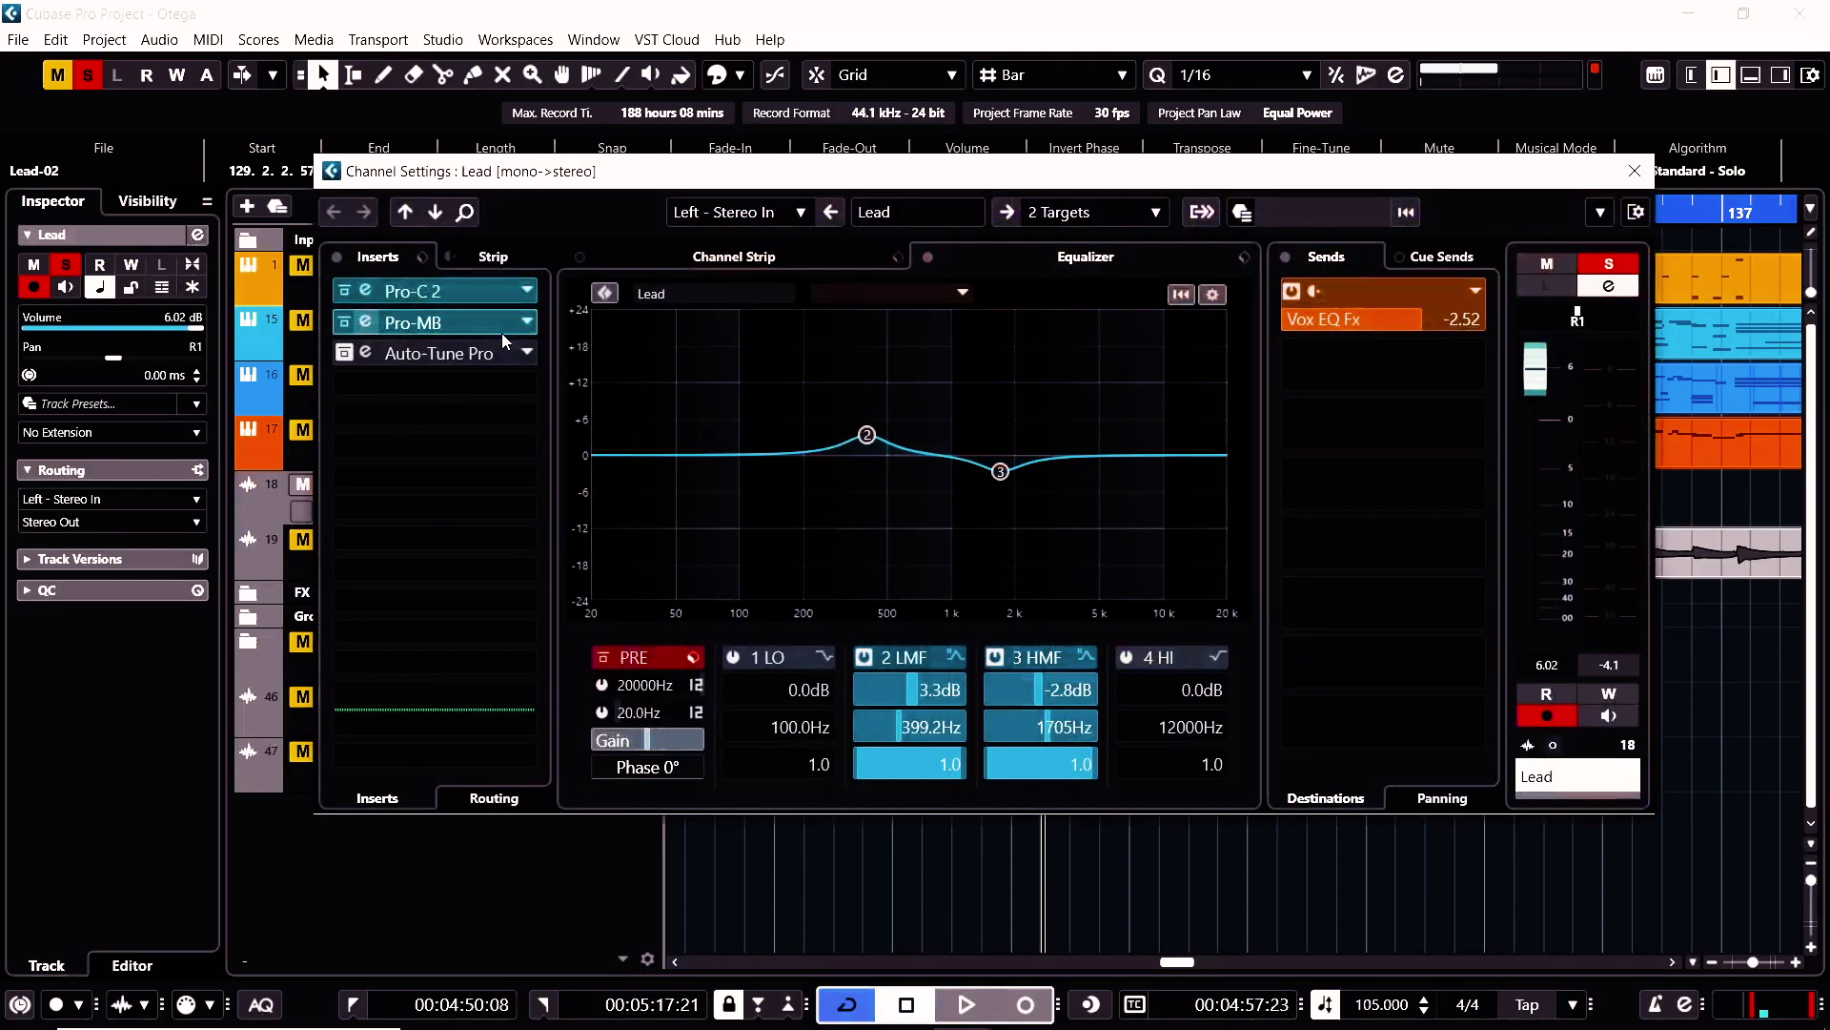
pyautogui.click(463, 352)
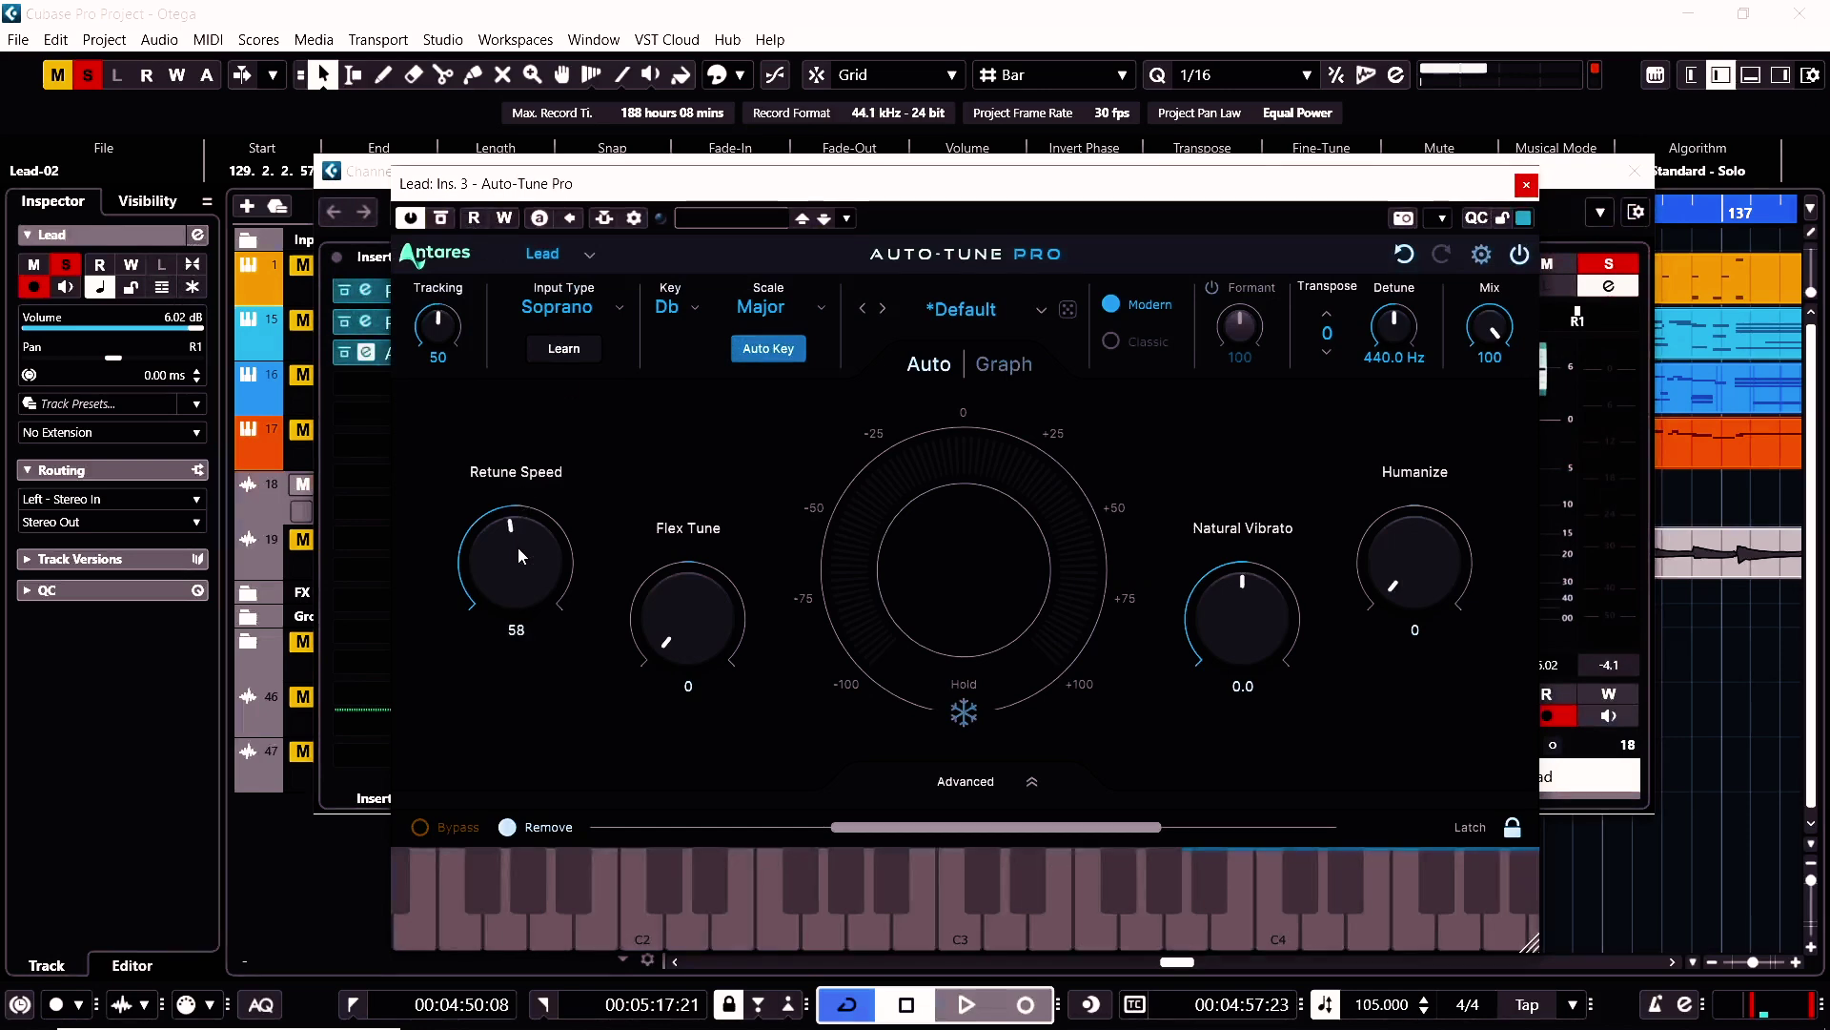
pyautogui.scroll(5, 518, 547)
pyautogui.click(1526, 185)
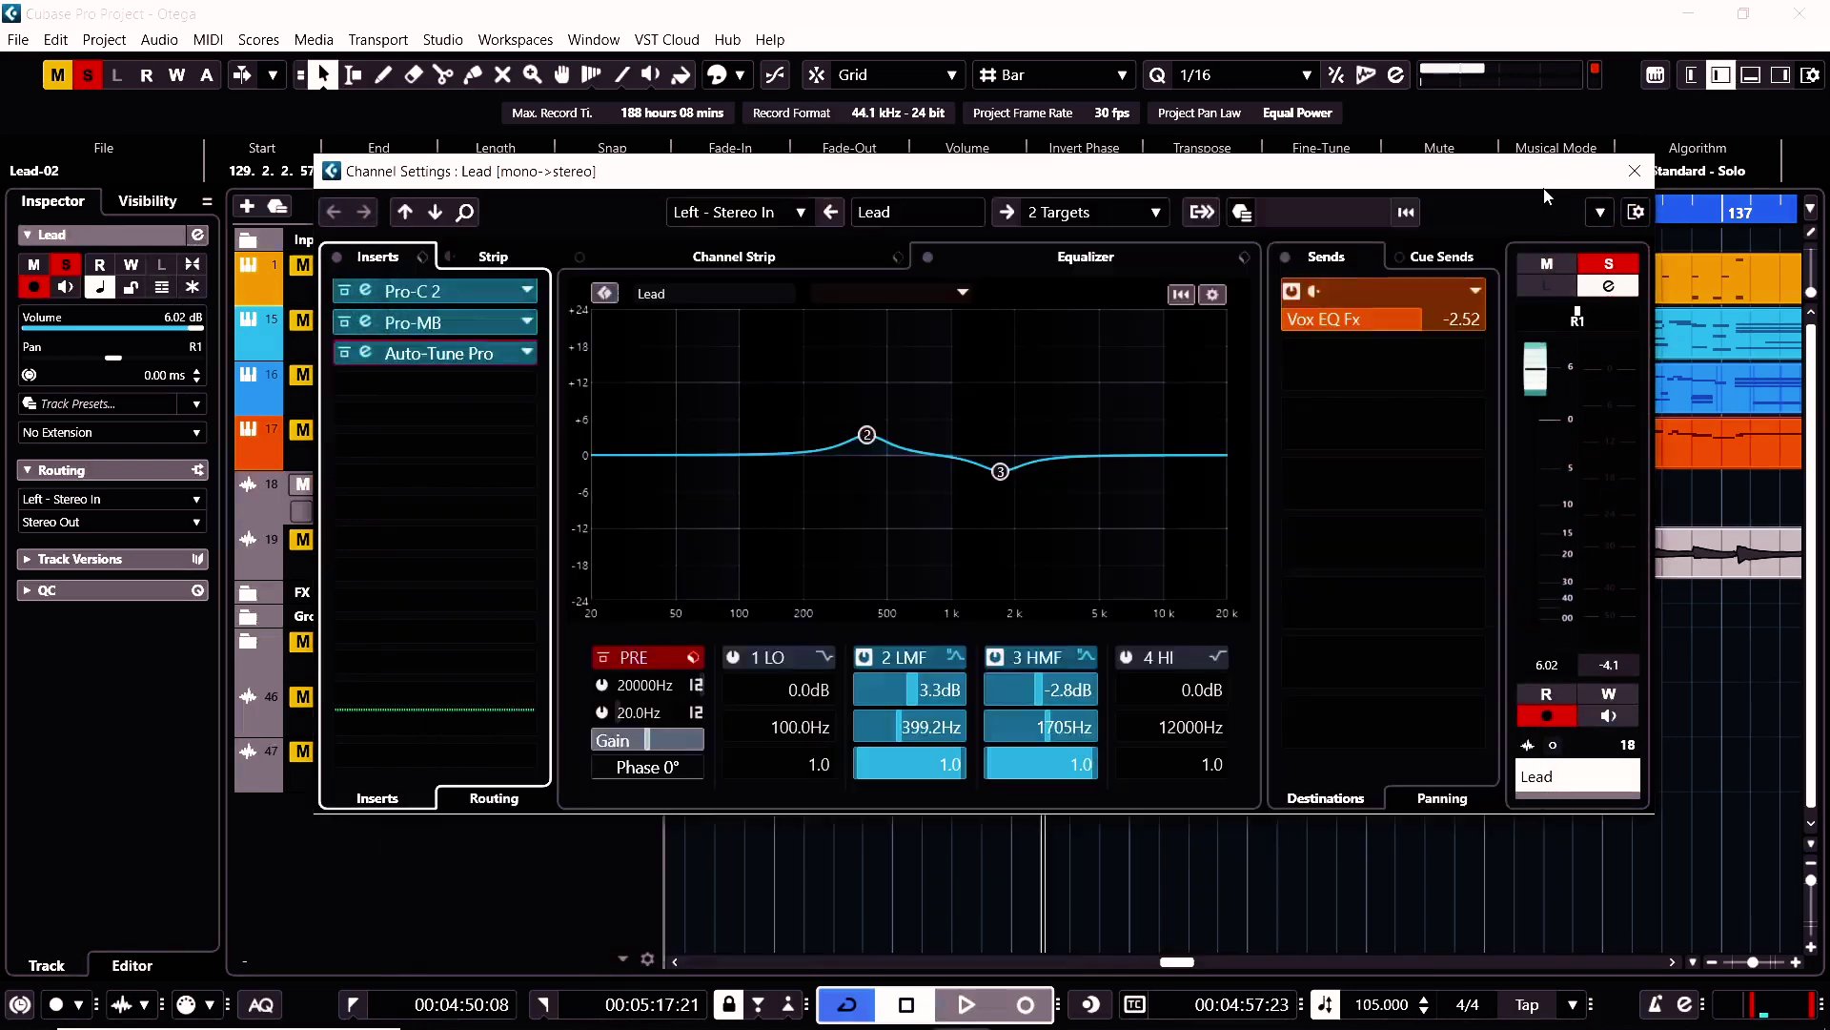
pyautogui.click(1622, 174)
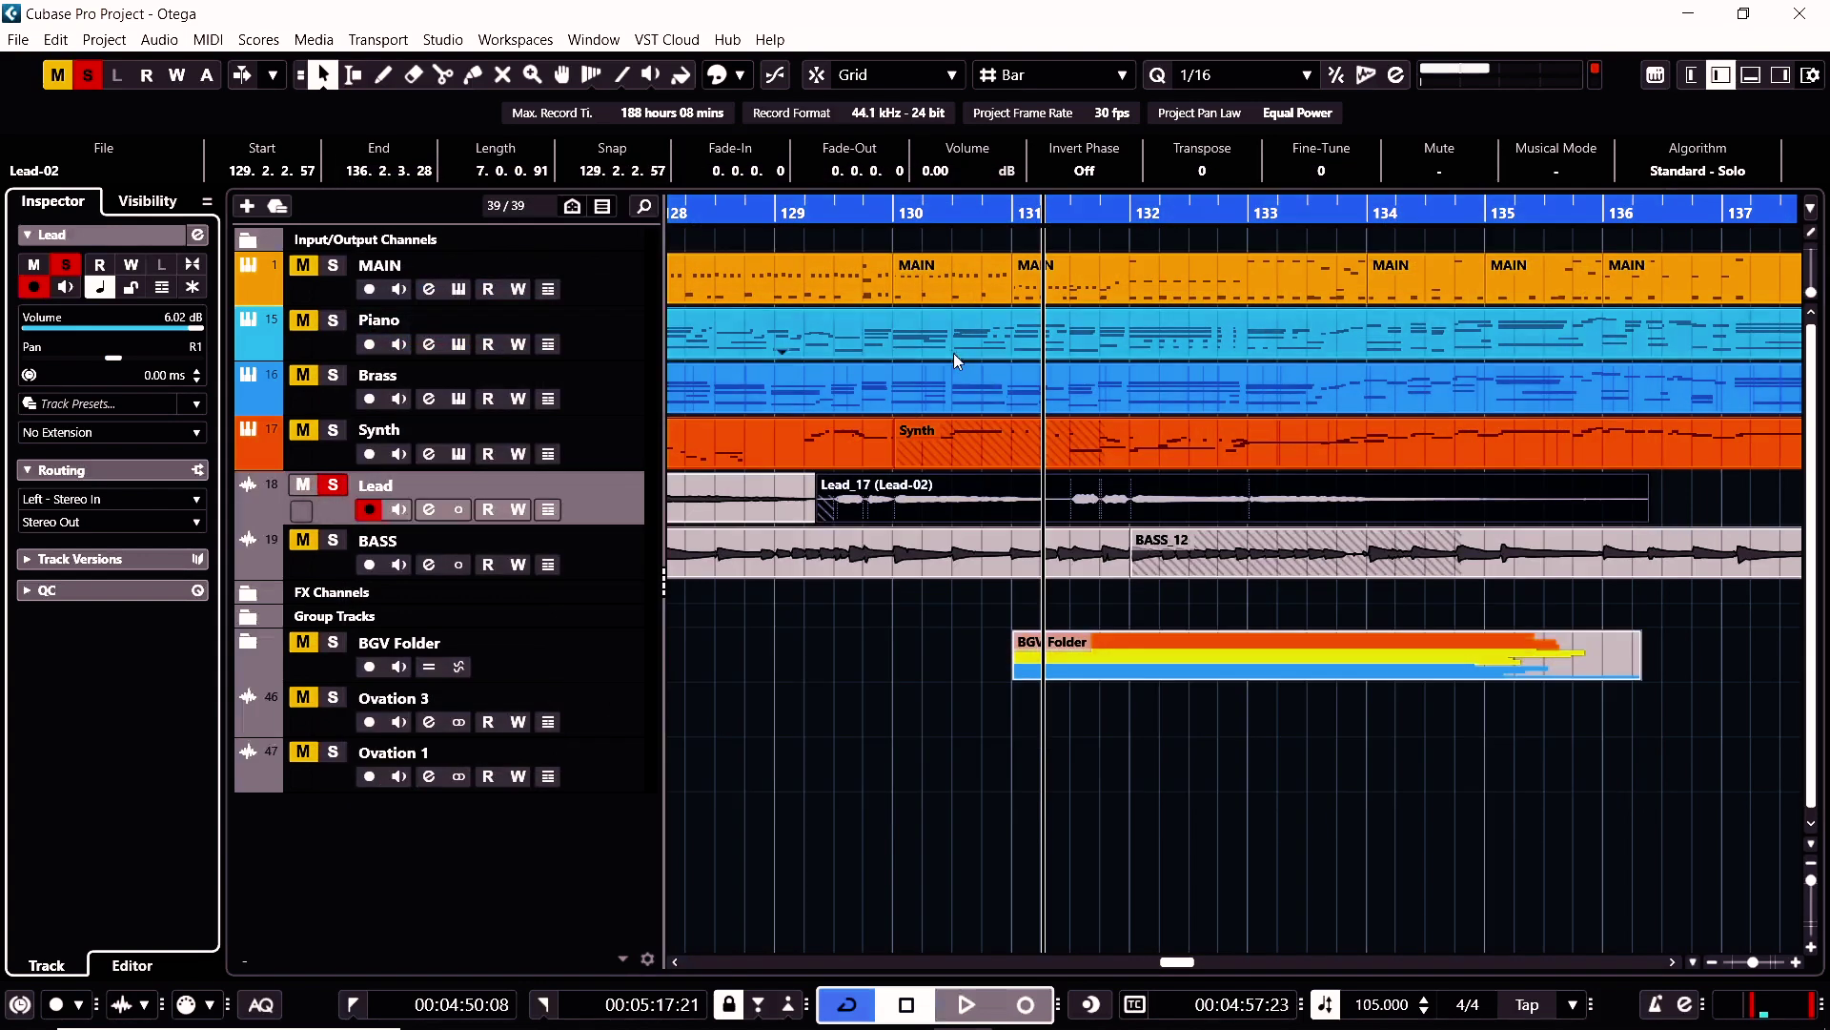
# Play the soloed, pitch-corrected Lead vocal starting just before bar 129
pyautogui.click(787, 209)
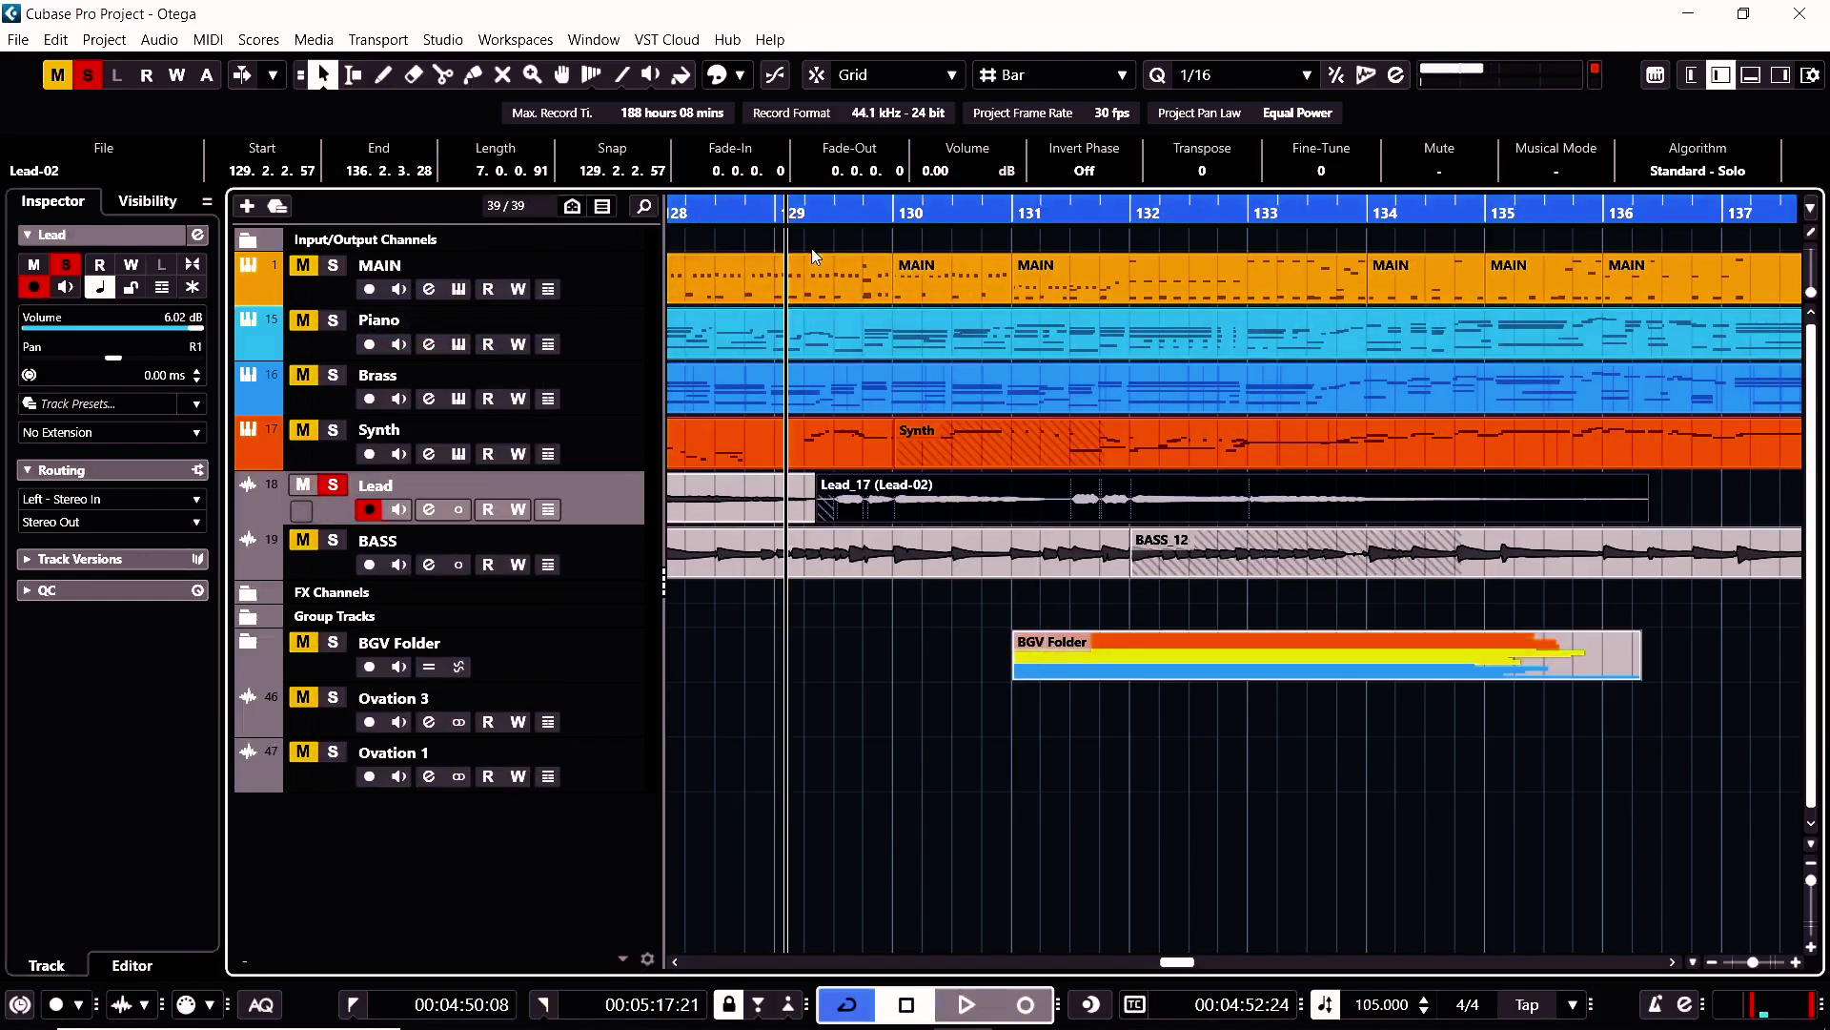
pyautogui.press('space')
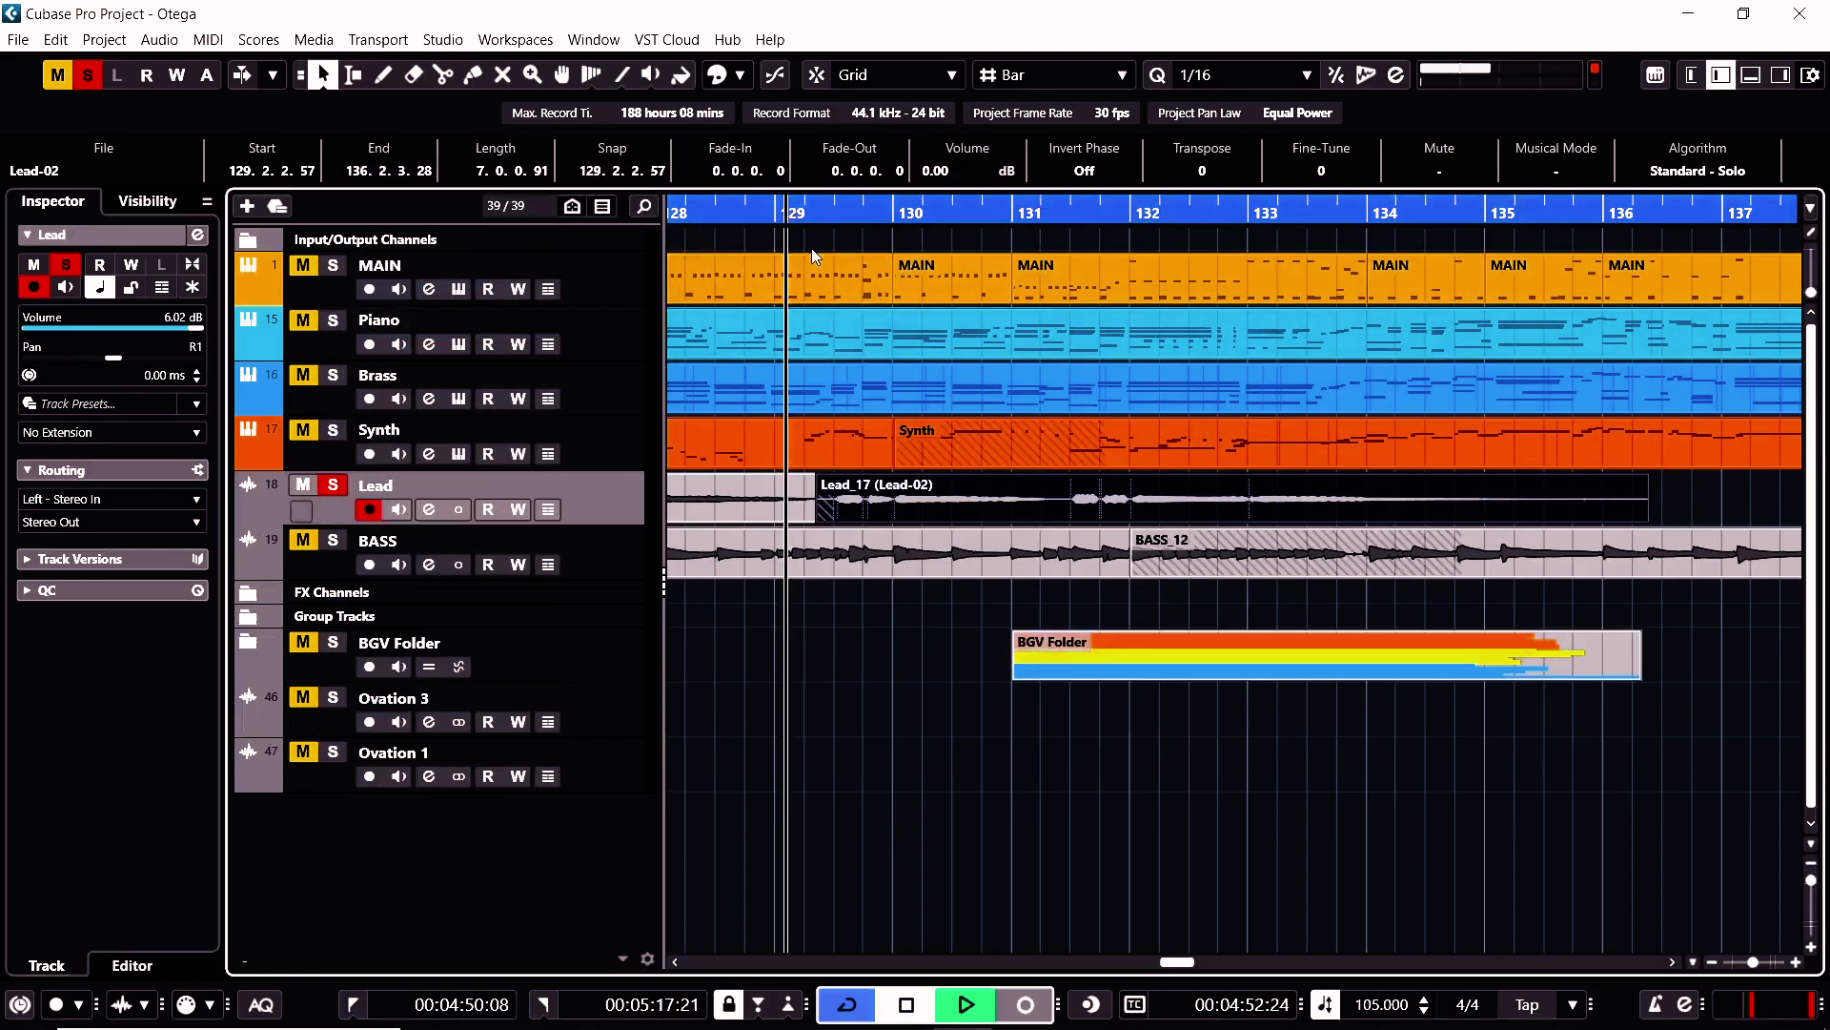